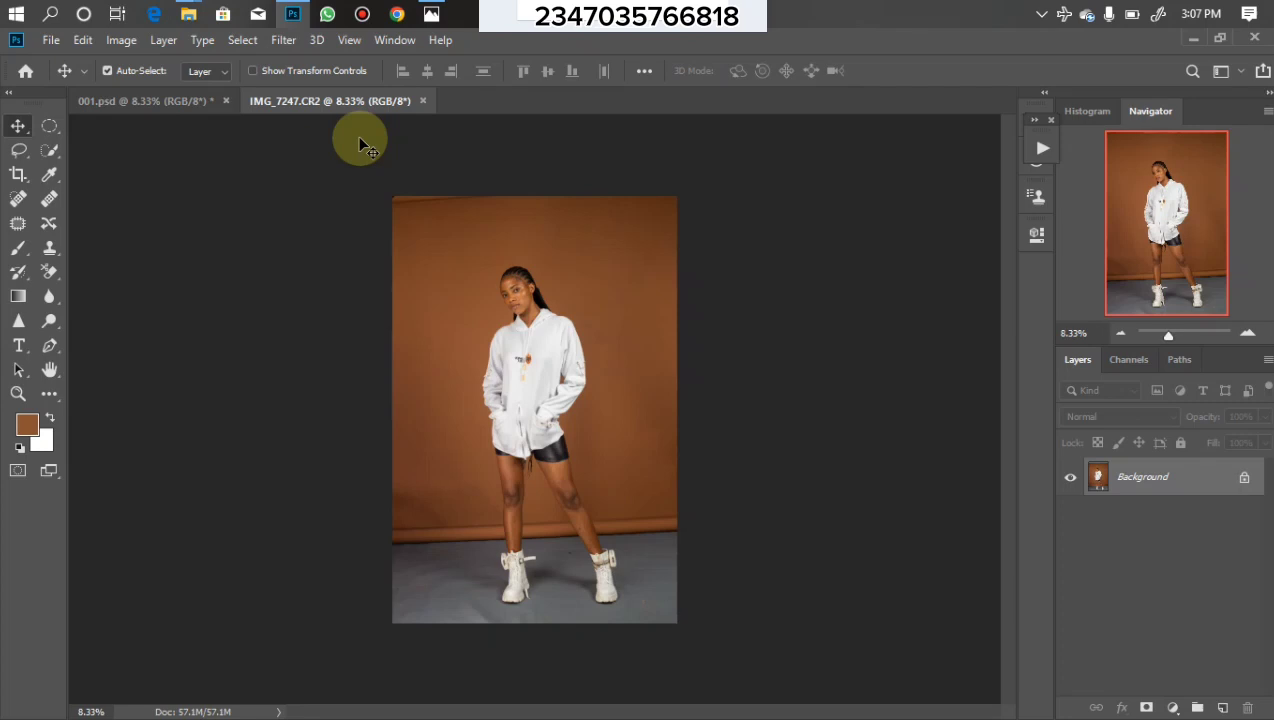
Crop the photo at the 4:5 (8:10) ratio, keeping the whole figure and extending the canvas beyond both sides and the lower edge
left_click(19, 177)
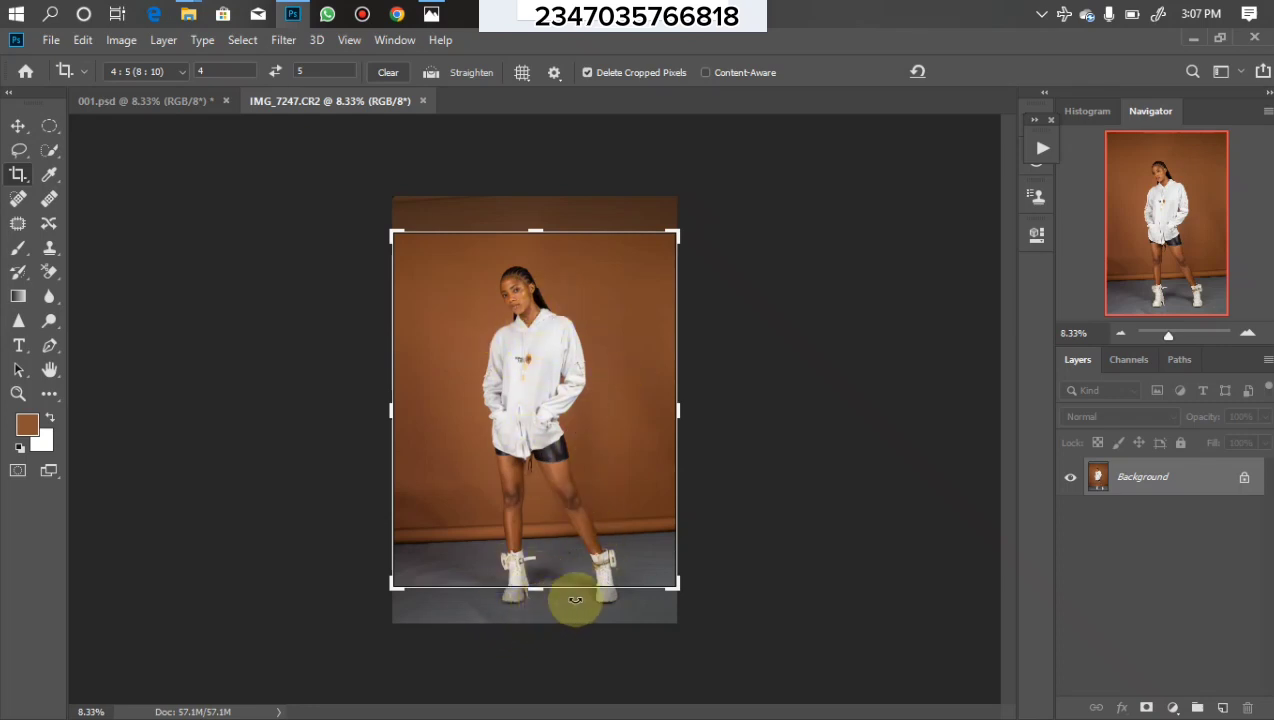
left_click_drag(552, 468, 542, 434)
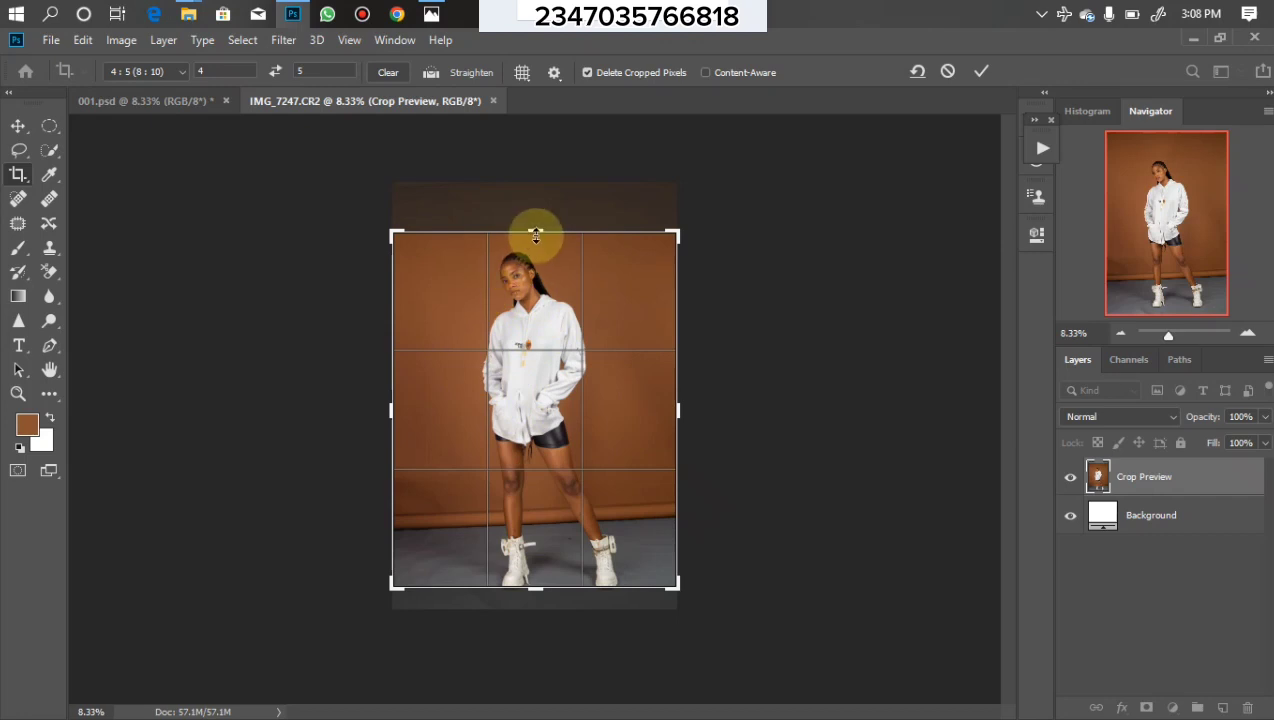
left_click_drag(535, 231, 535, 218)
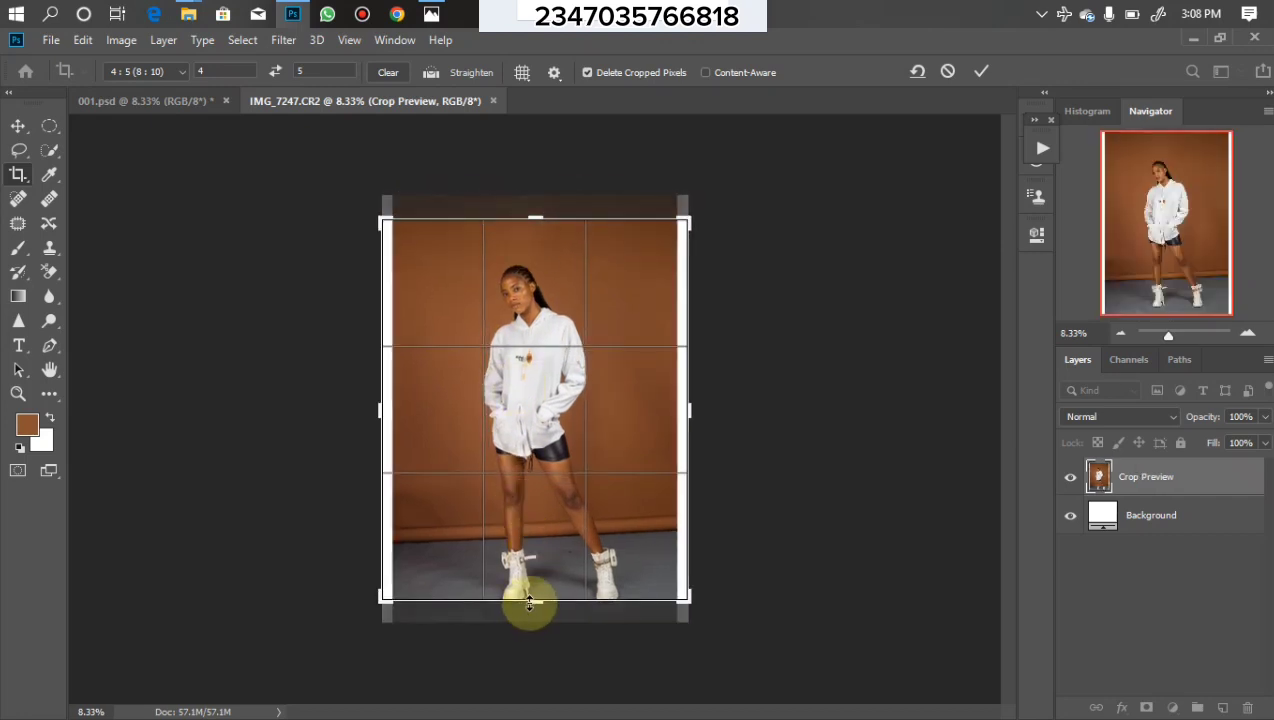
left_click_drag(526, 598, 527, 609)
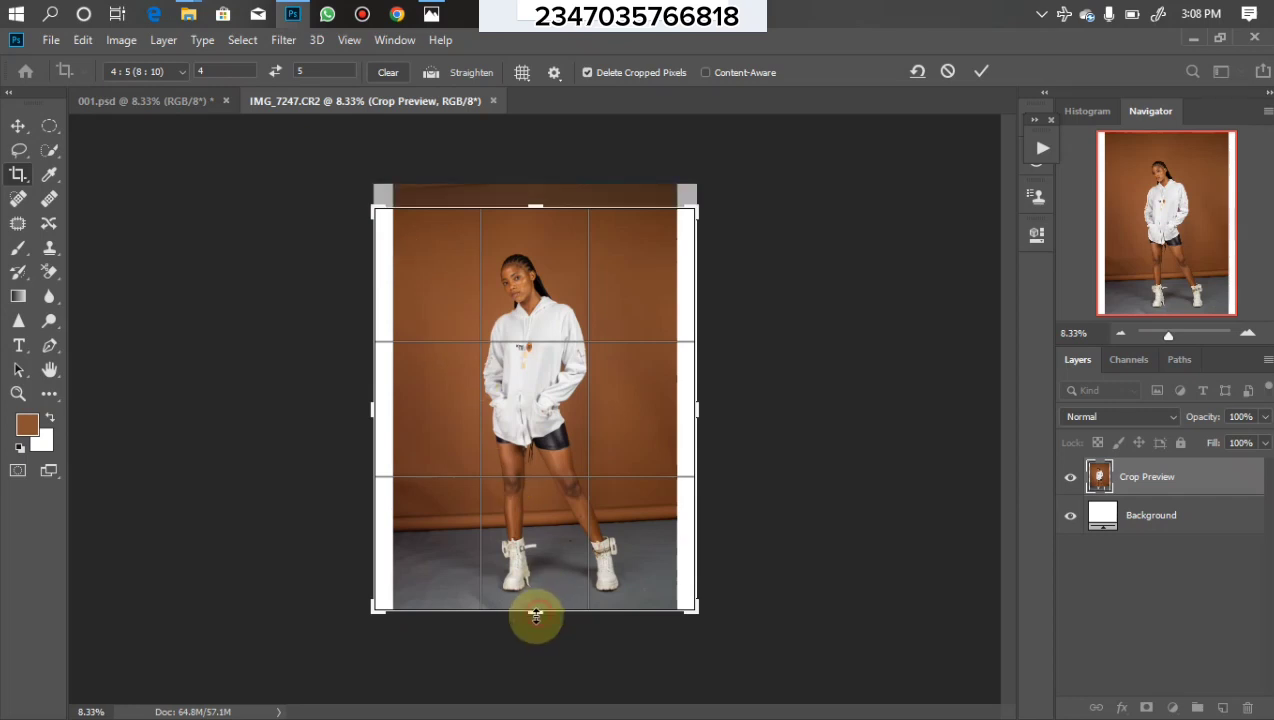
left_click_drag(535, 617, 535, 616)
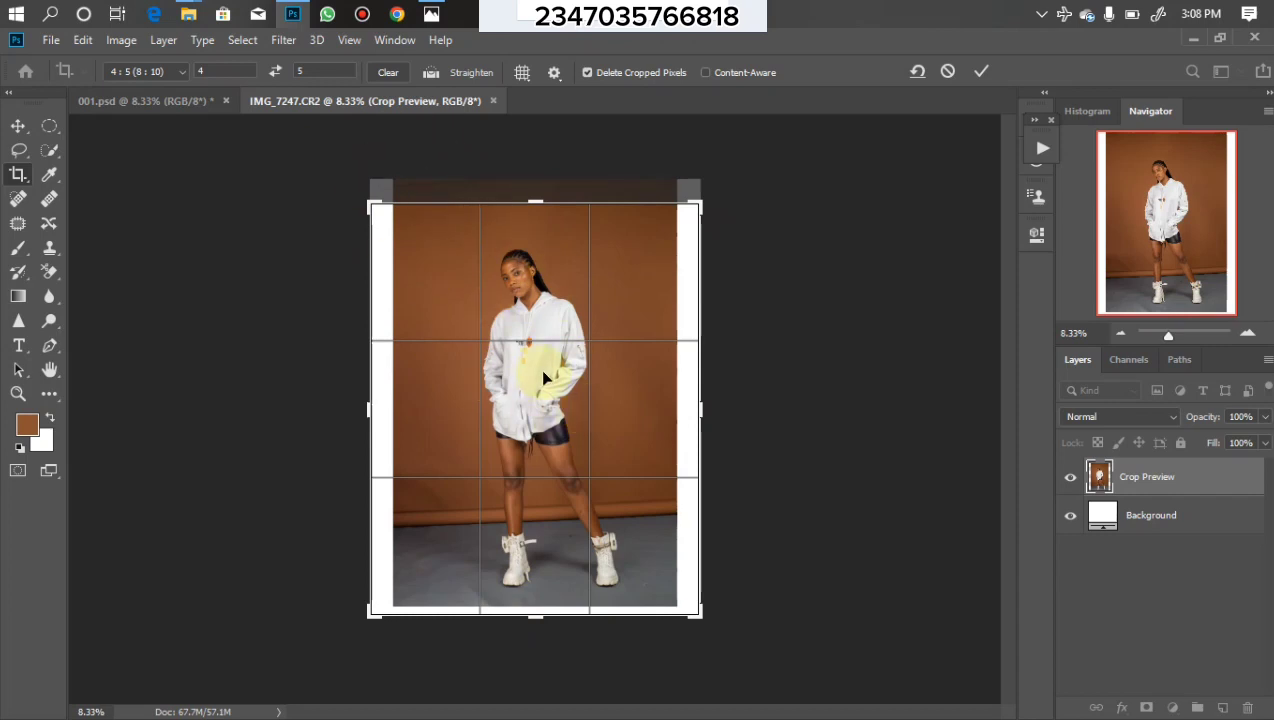
key("Return")
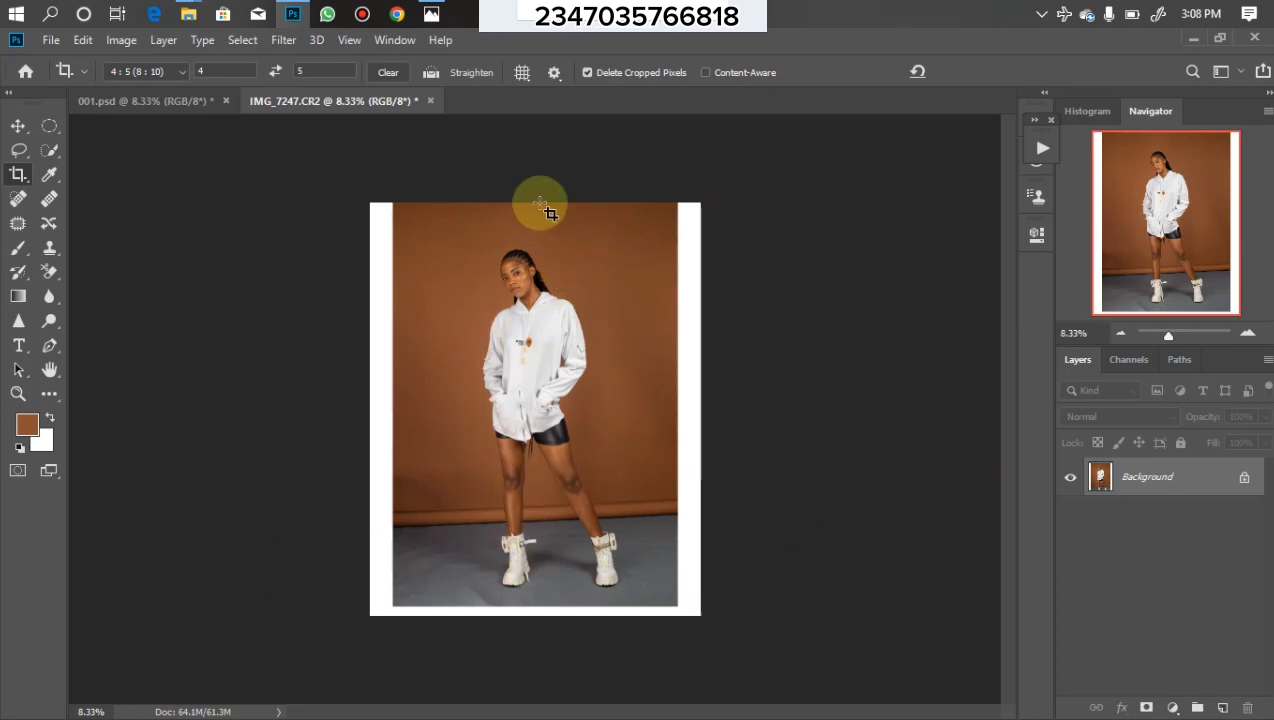
Duplicate the background layer and rotate the copy about 1.96° clockwise to level the backdrop's floor line
key("ctrl+j")
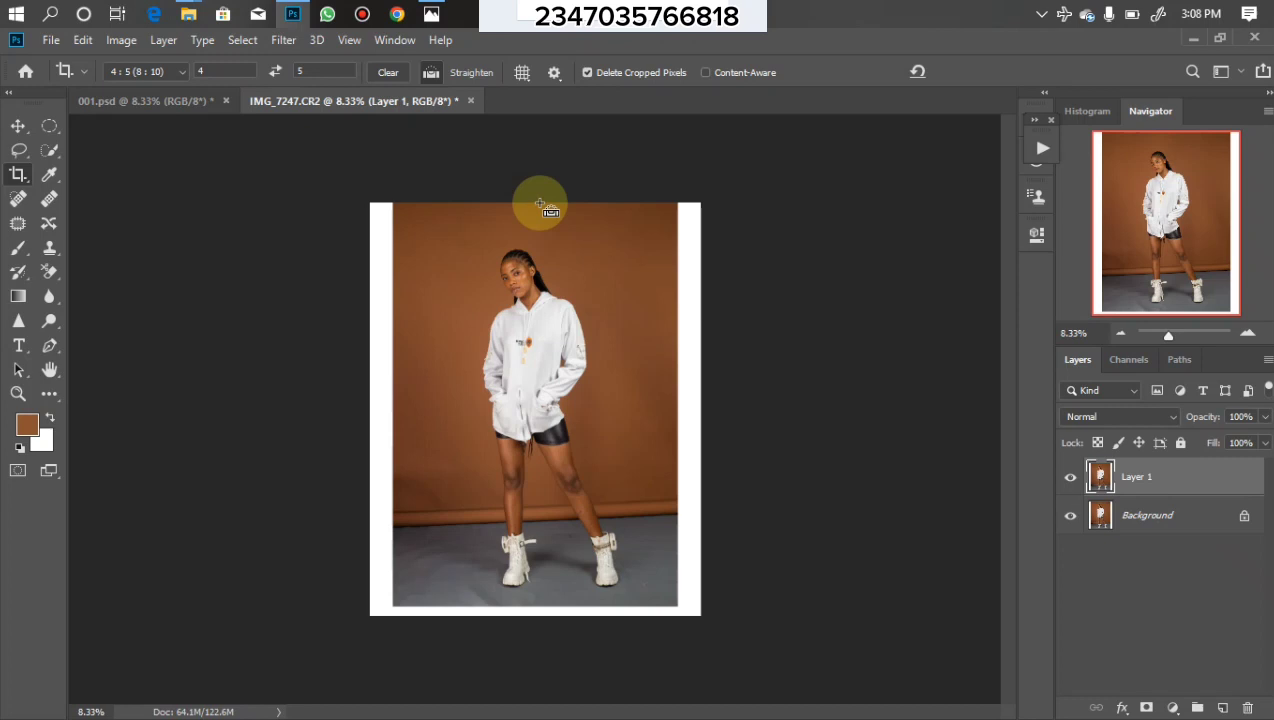
key("ctrl+t")
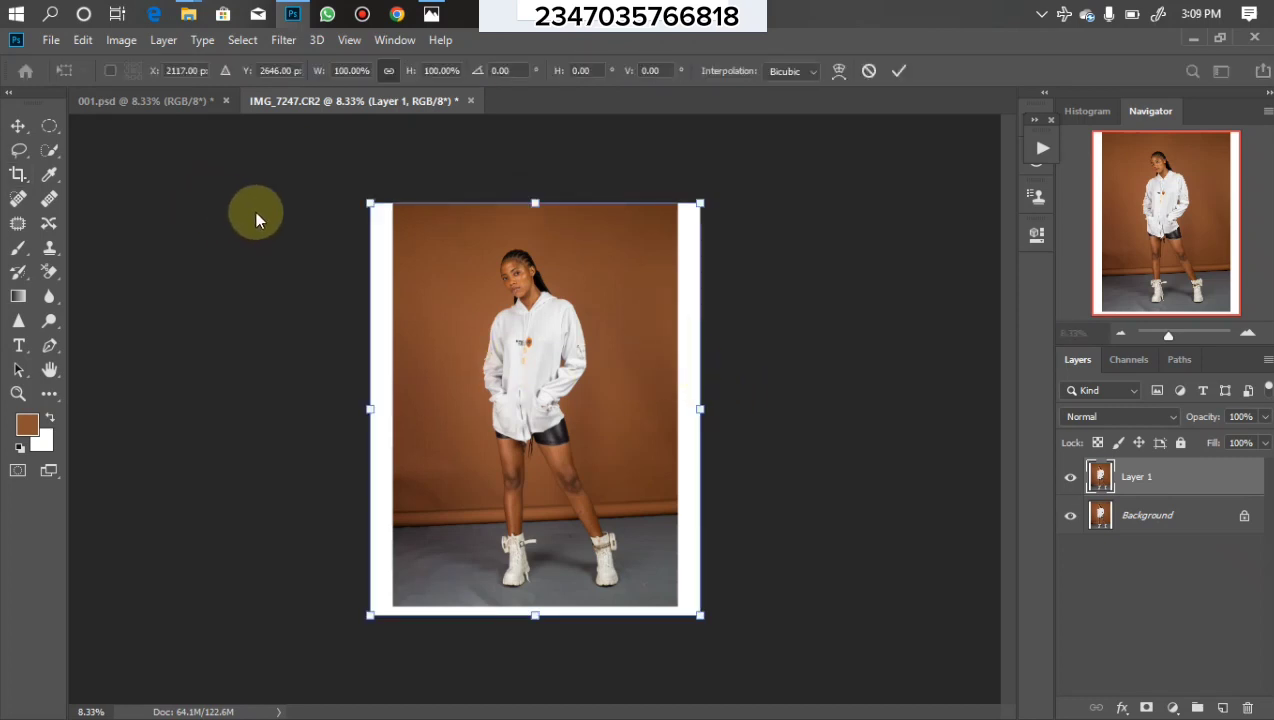
left_click_drag(349, 184, 352, 182)
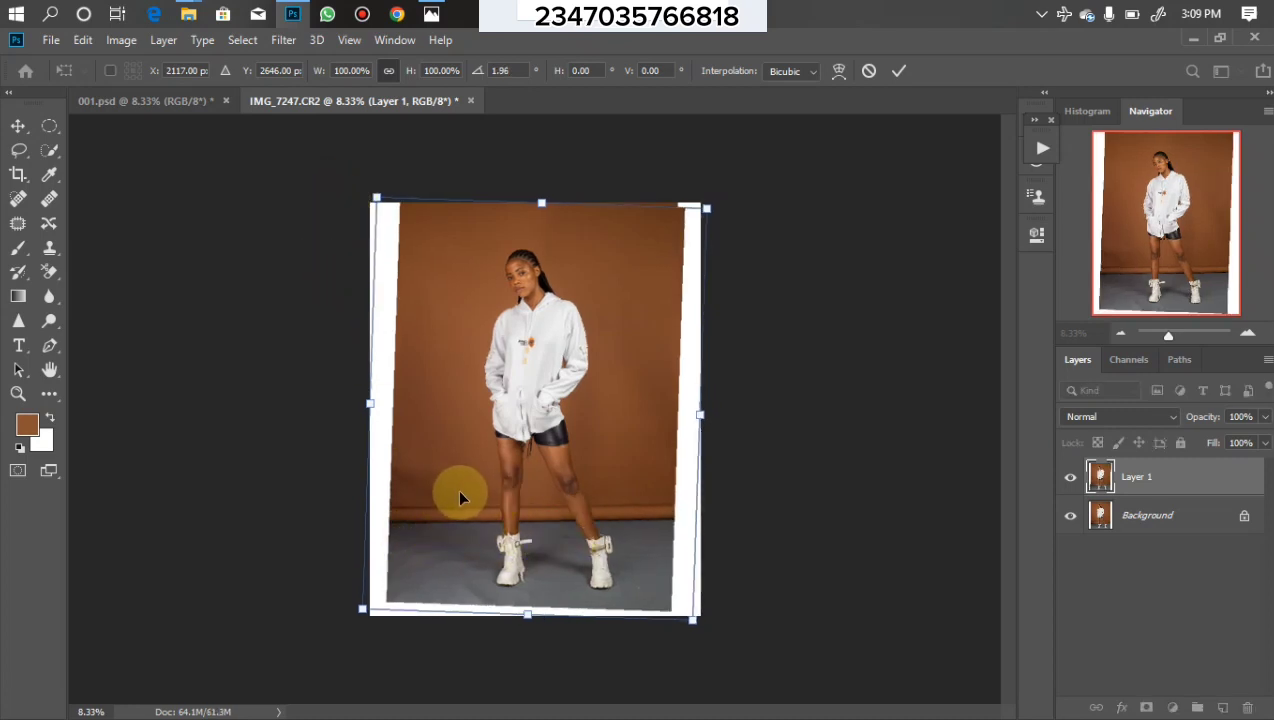
key("c")
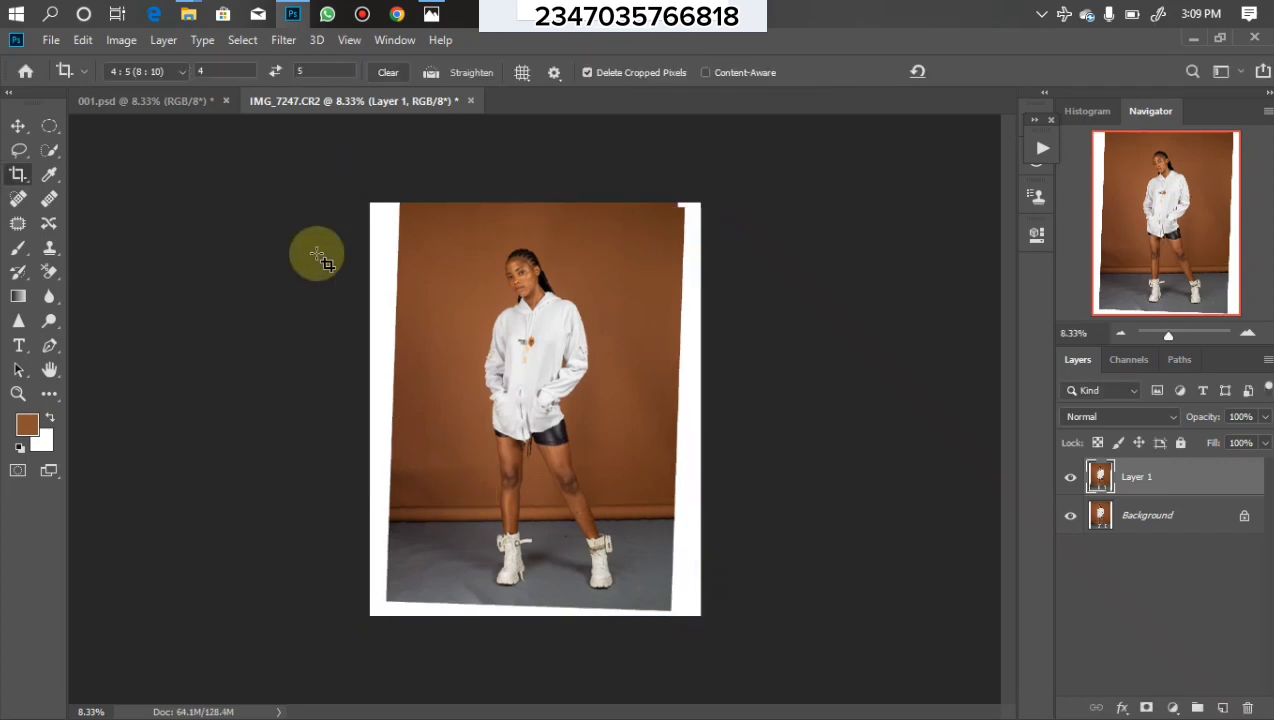
Select a full-height rectangular strip along the photo's right edge and stretch it outward to about 211% width to cover the white margin
left_click(50, 130)
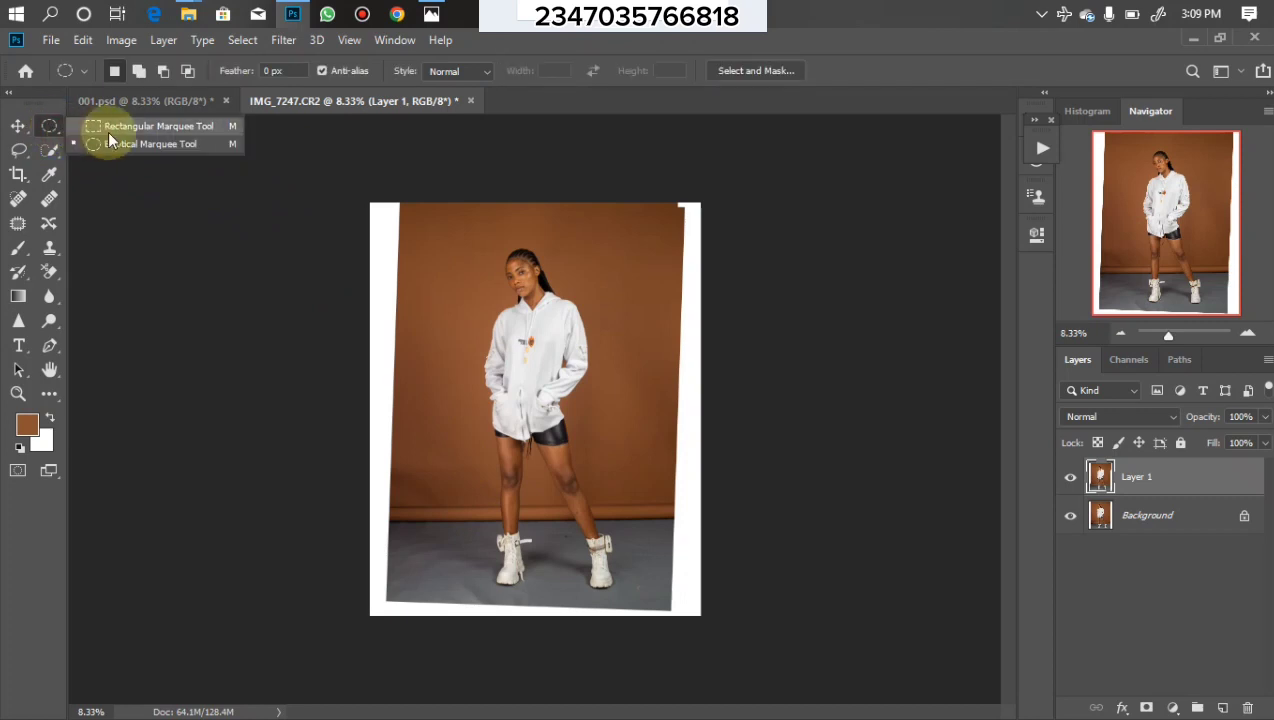
left_click(152, 130)
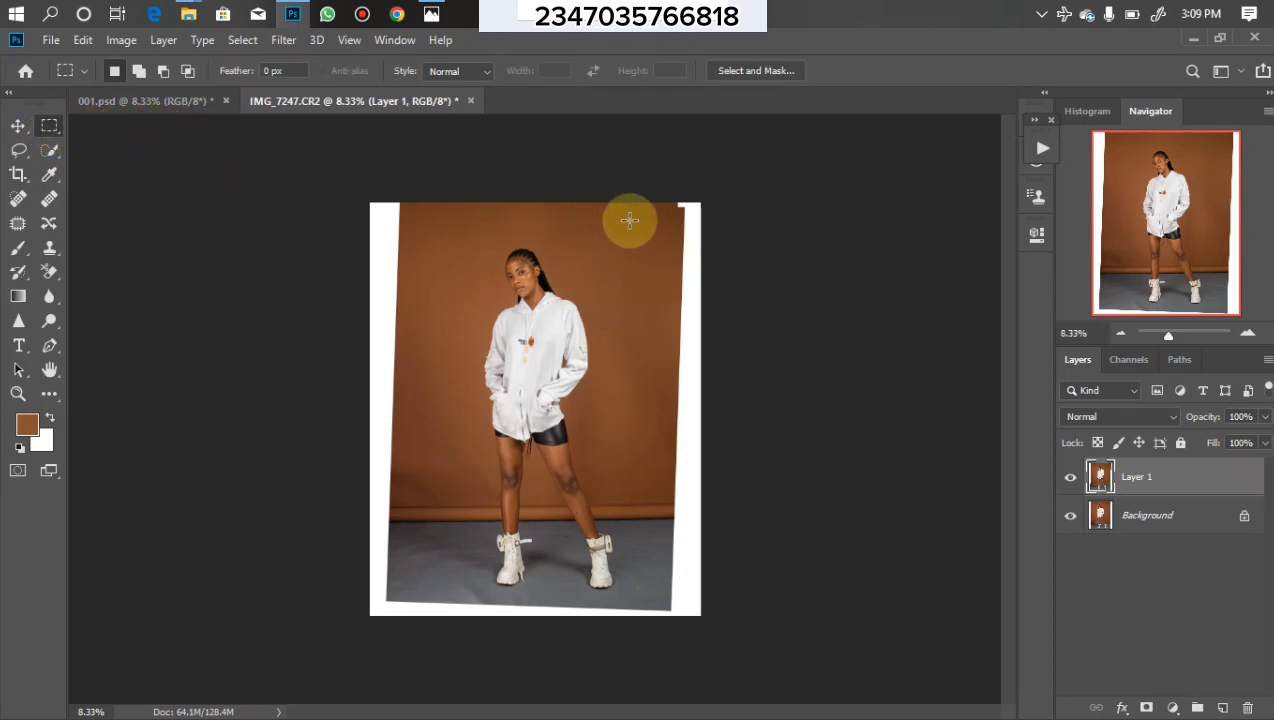
left_click_drag(640, 201, 879, 657)
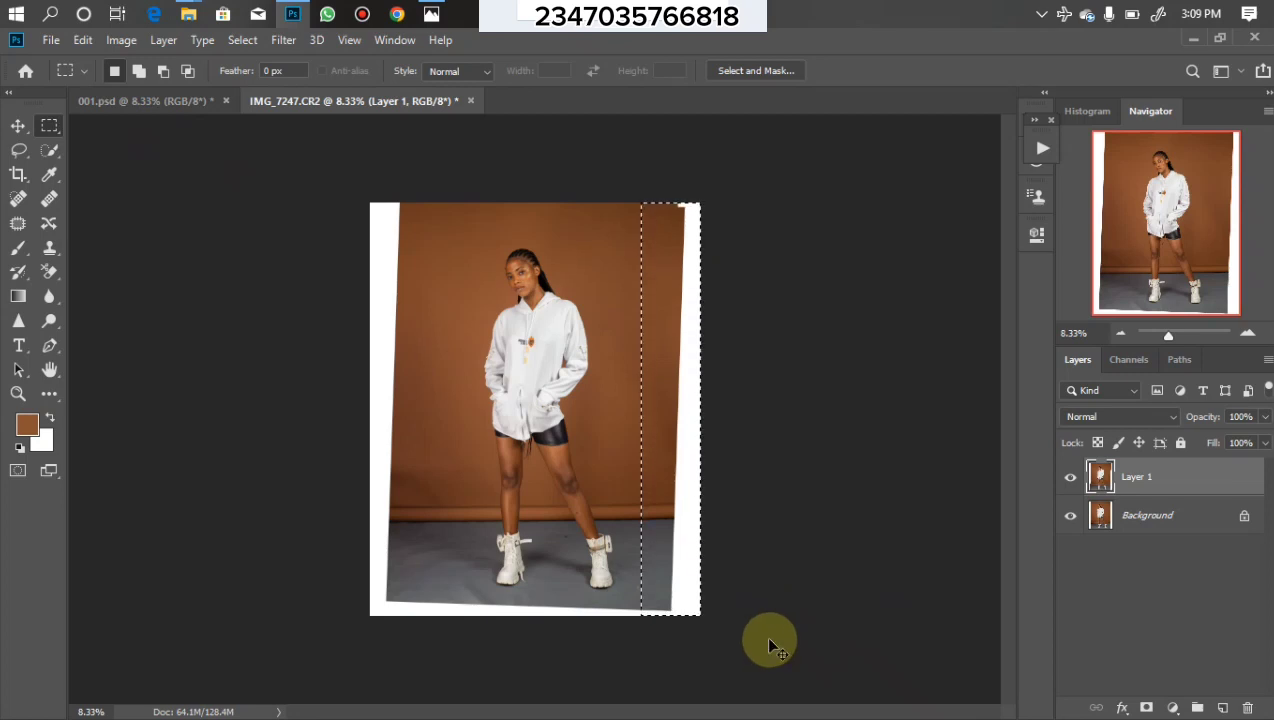
key("ctrl+t")
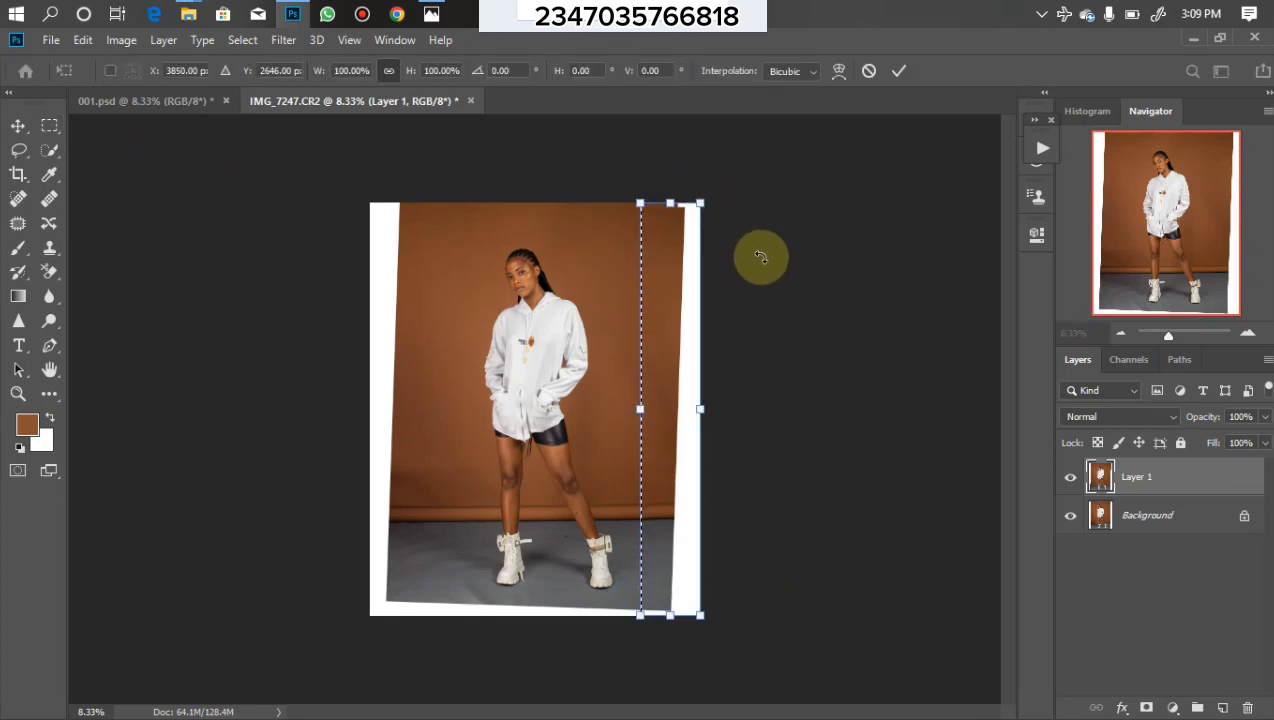
left_click_drag(698, 408, 766, 409)
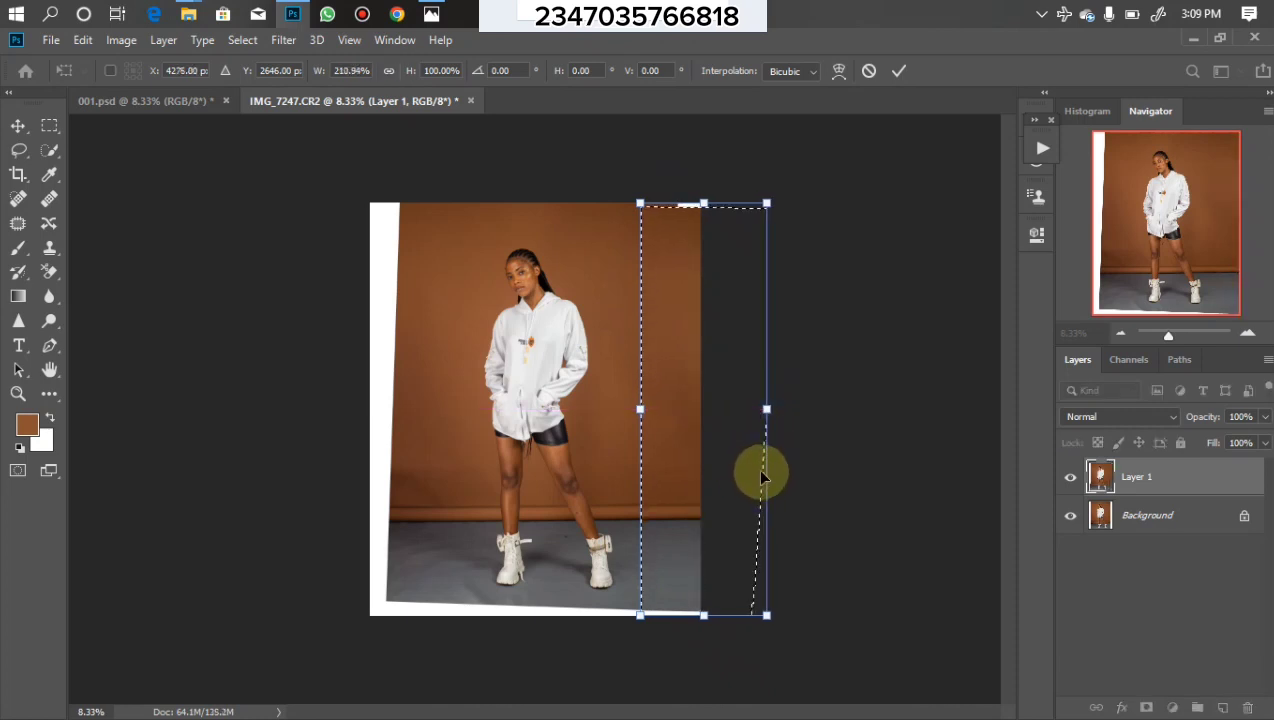
key("Return")
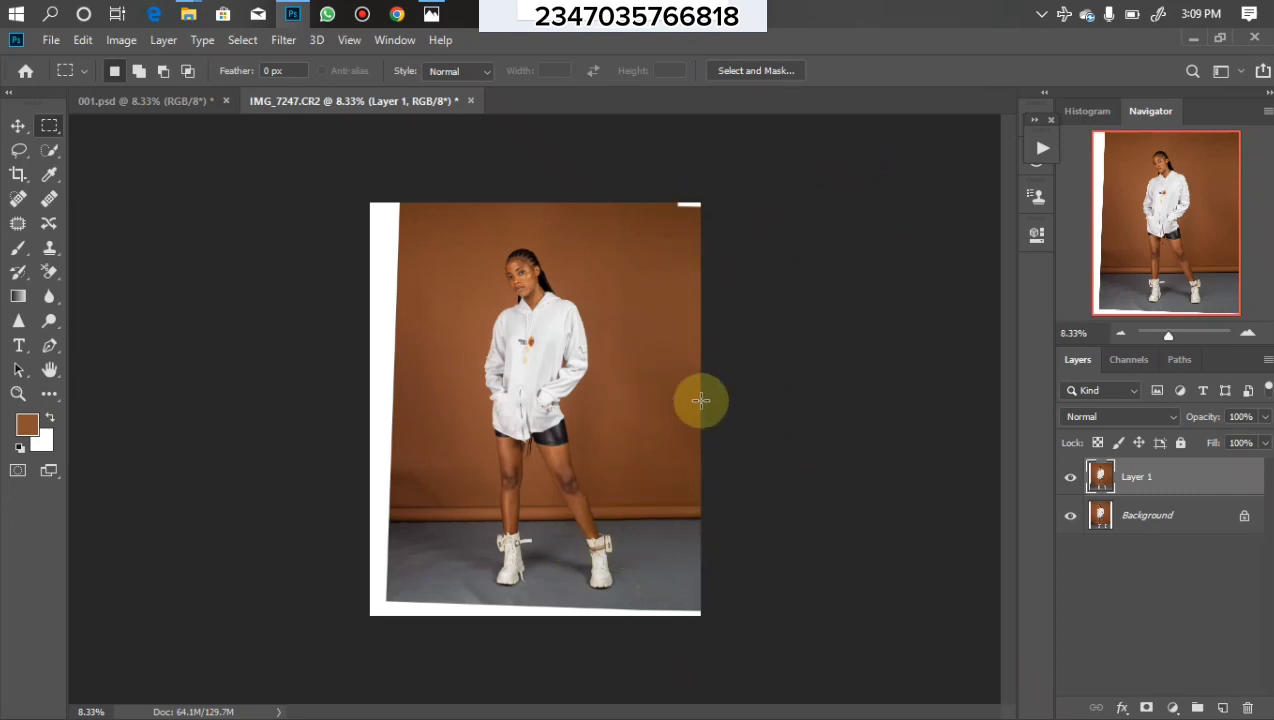
Select a full-height strip along the photo's left edge, stretch it outward over the white margin, and deselect
left_click_drag(370, 203, 446, 632)
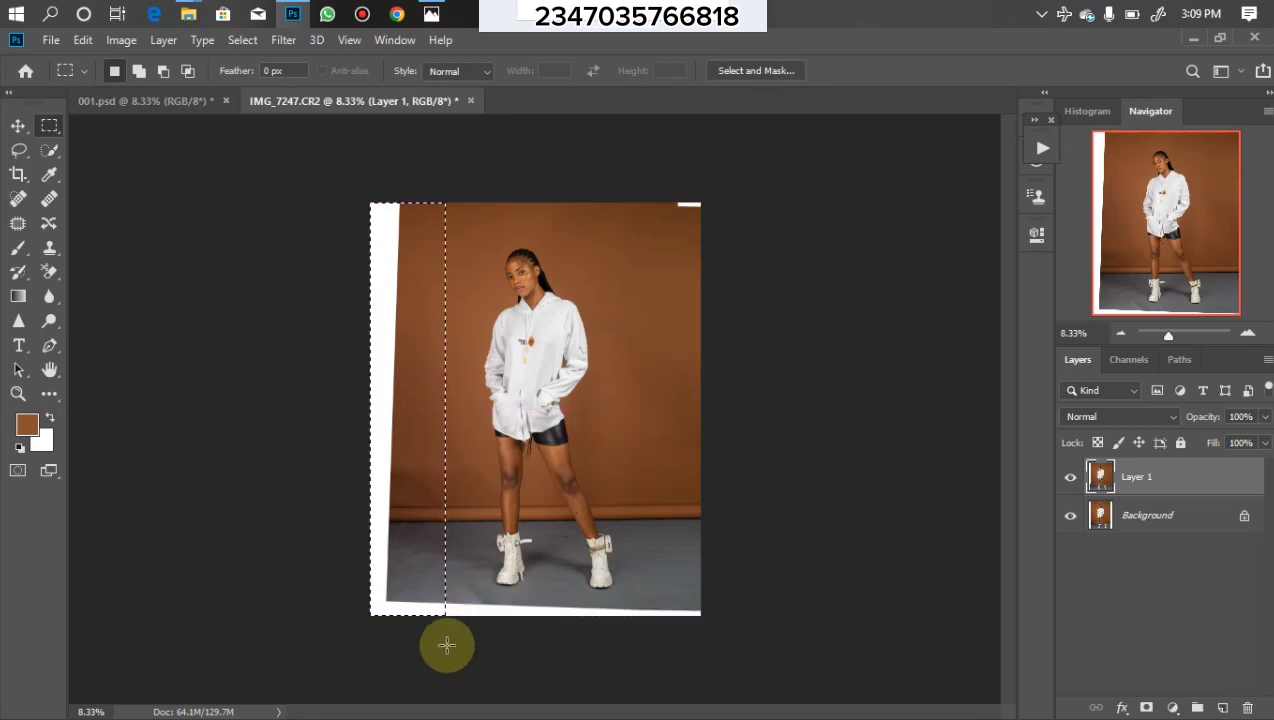
key("ctrl+t")
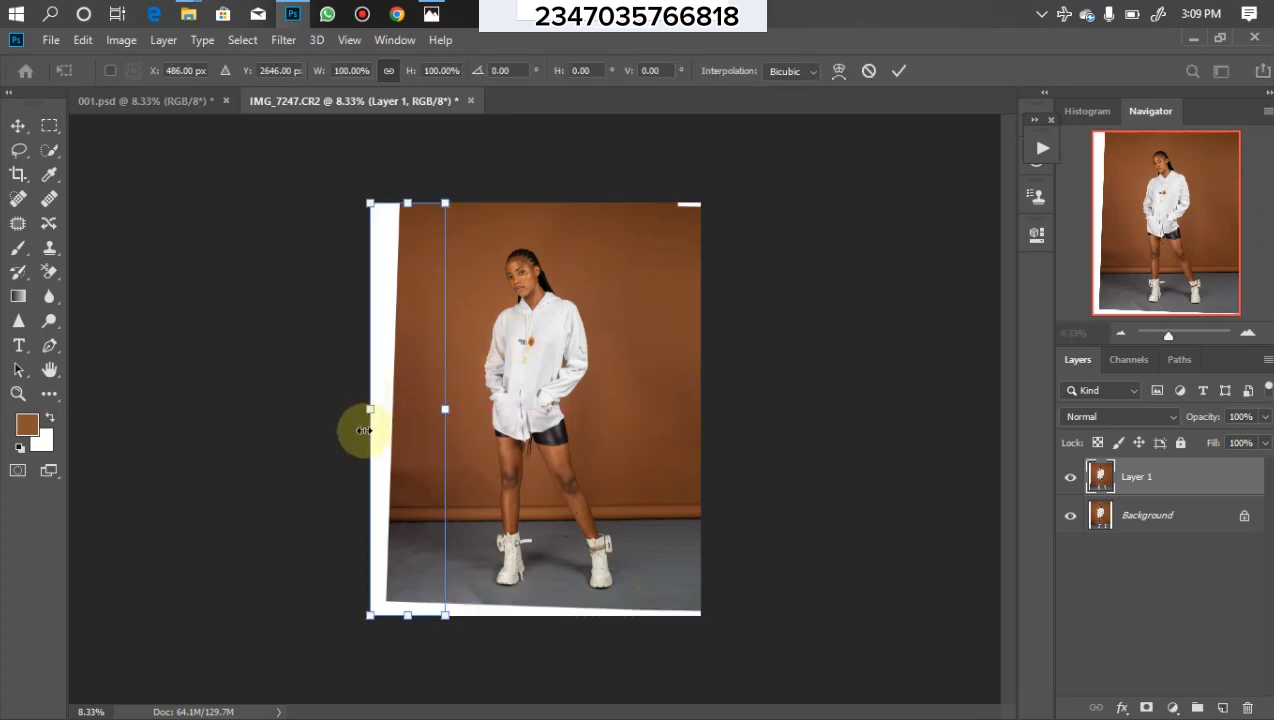
left_click_drag(370, 409, 310, 409)
key("Return")
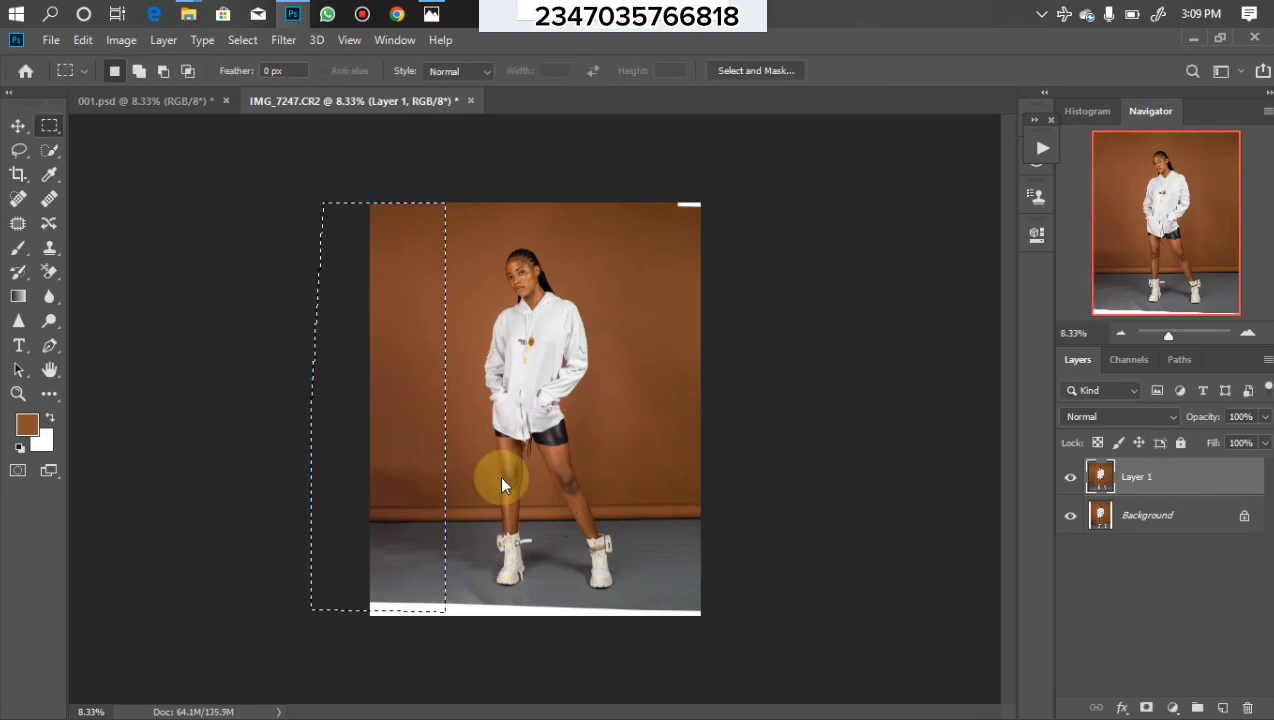
key("ctrl+d")
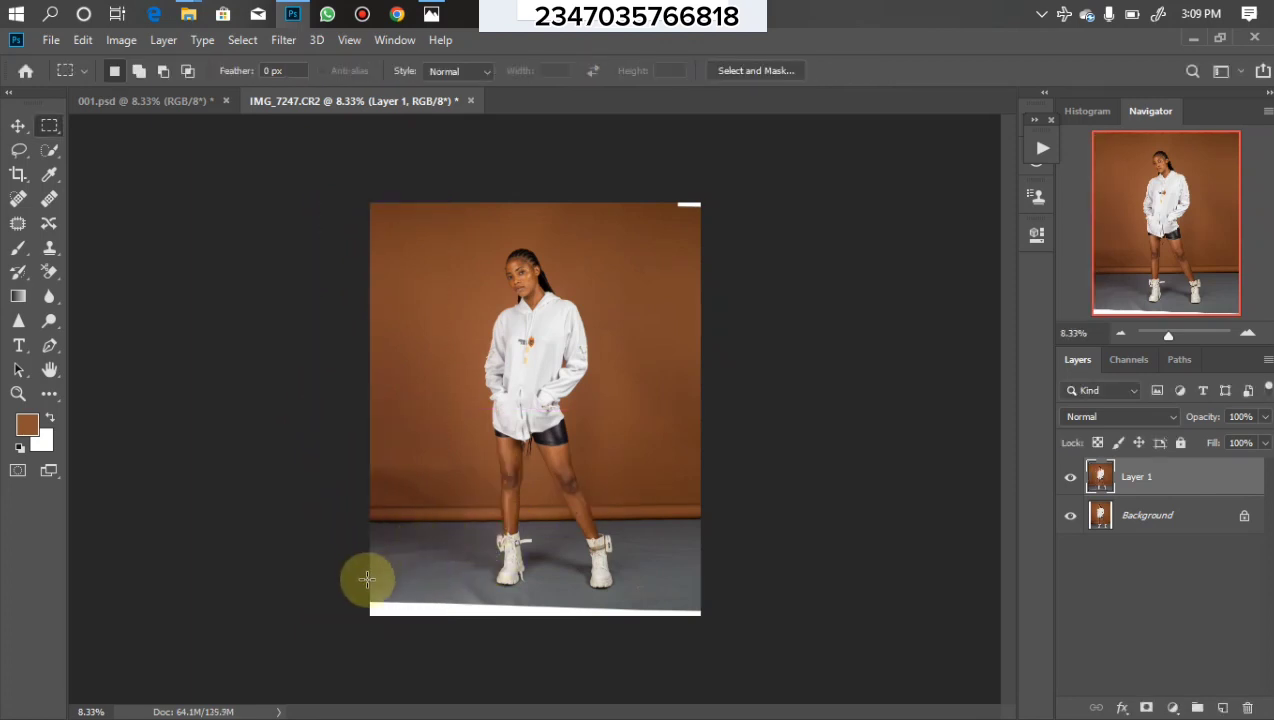
Select the full-width floor strip just below the boots, stretch it downward over the white lower margin, and deselect
left_click_drag(354, 588, 904, 702)
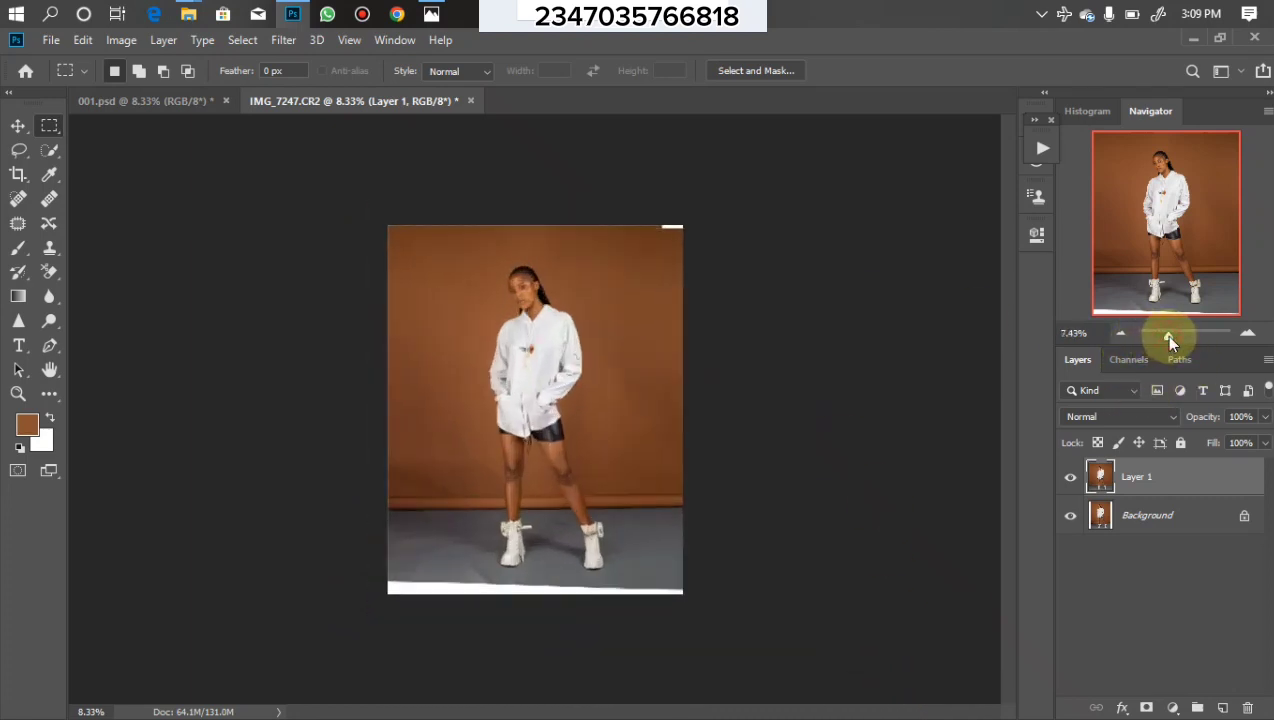
left_click_drag(1164, 334, 1174, 336)
left_click_drag(1005, 415, 1004, 493)
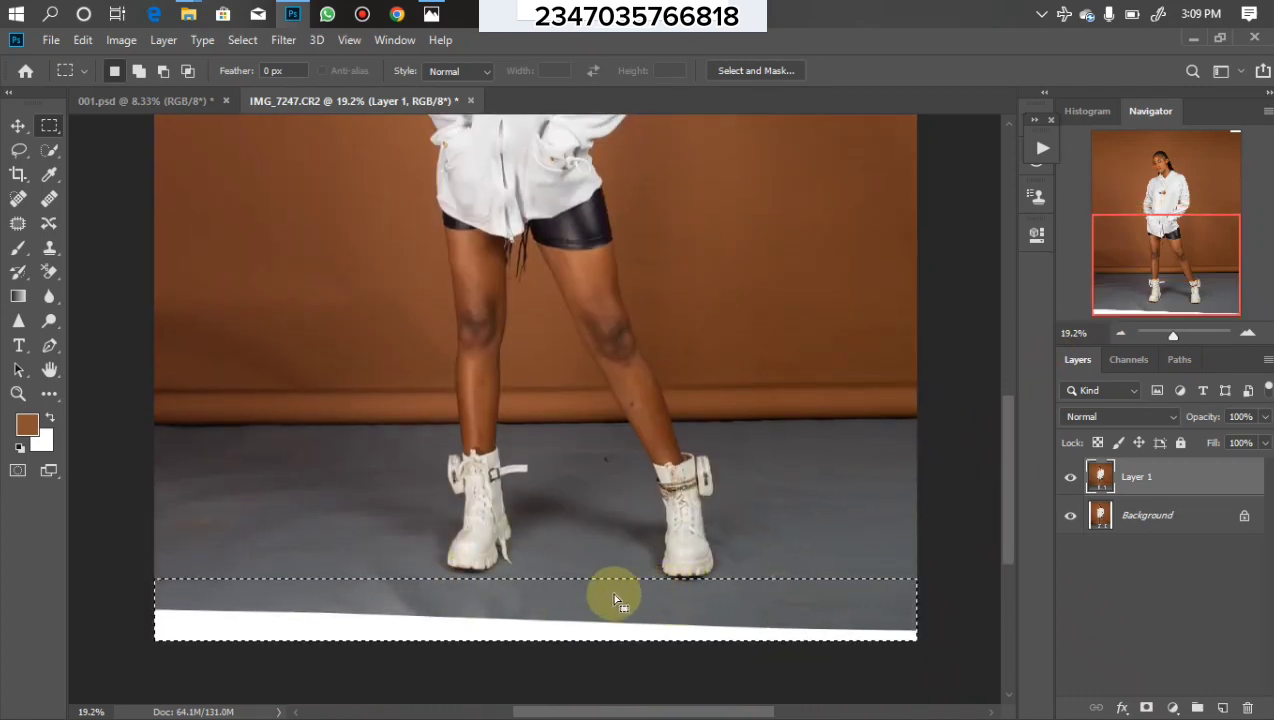
left_click_drag(578, 592, 602, 605)
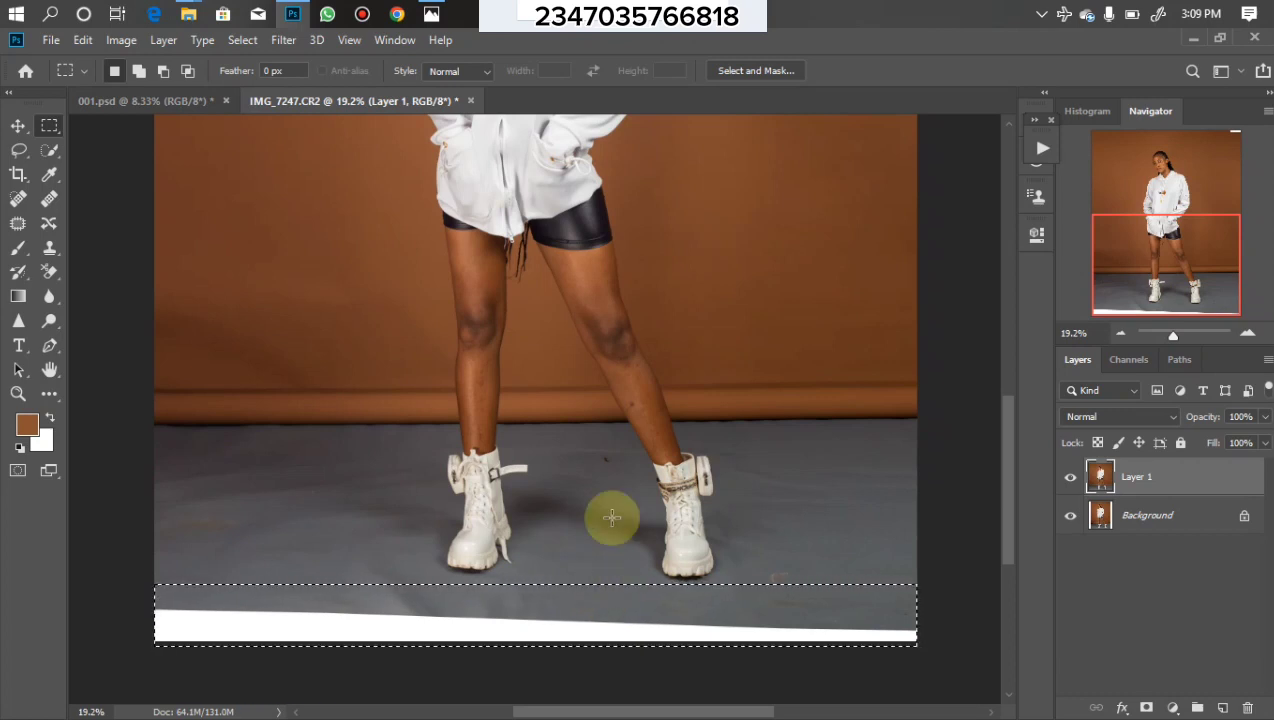
scroll(612, 517, "down", 3)
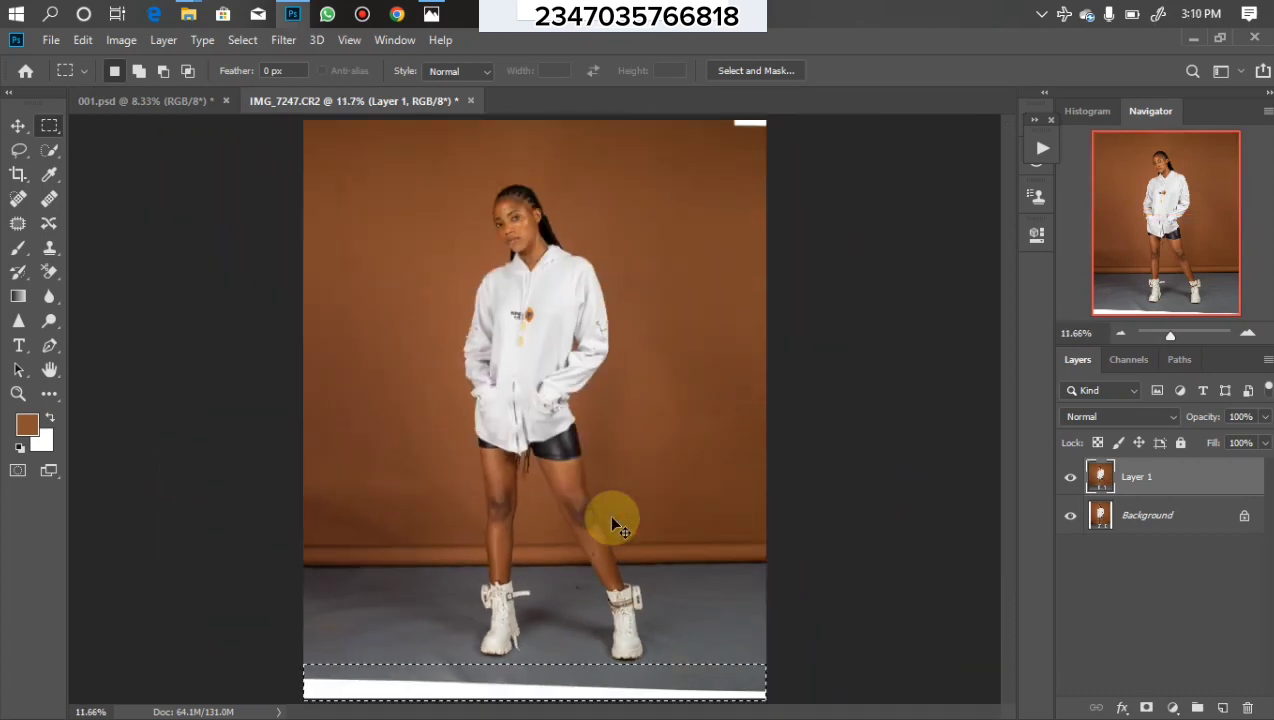
scroll(613, 519, "down", 2)
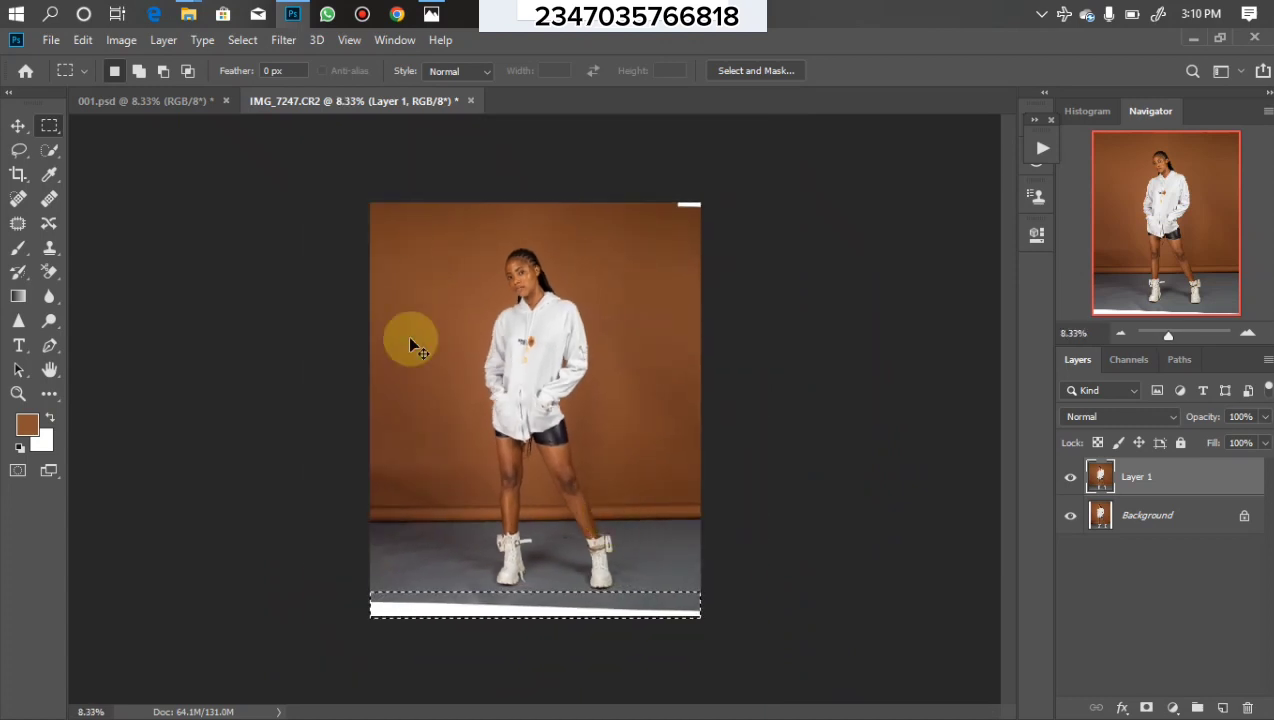
key("ctrl+t")
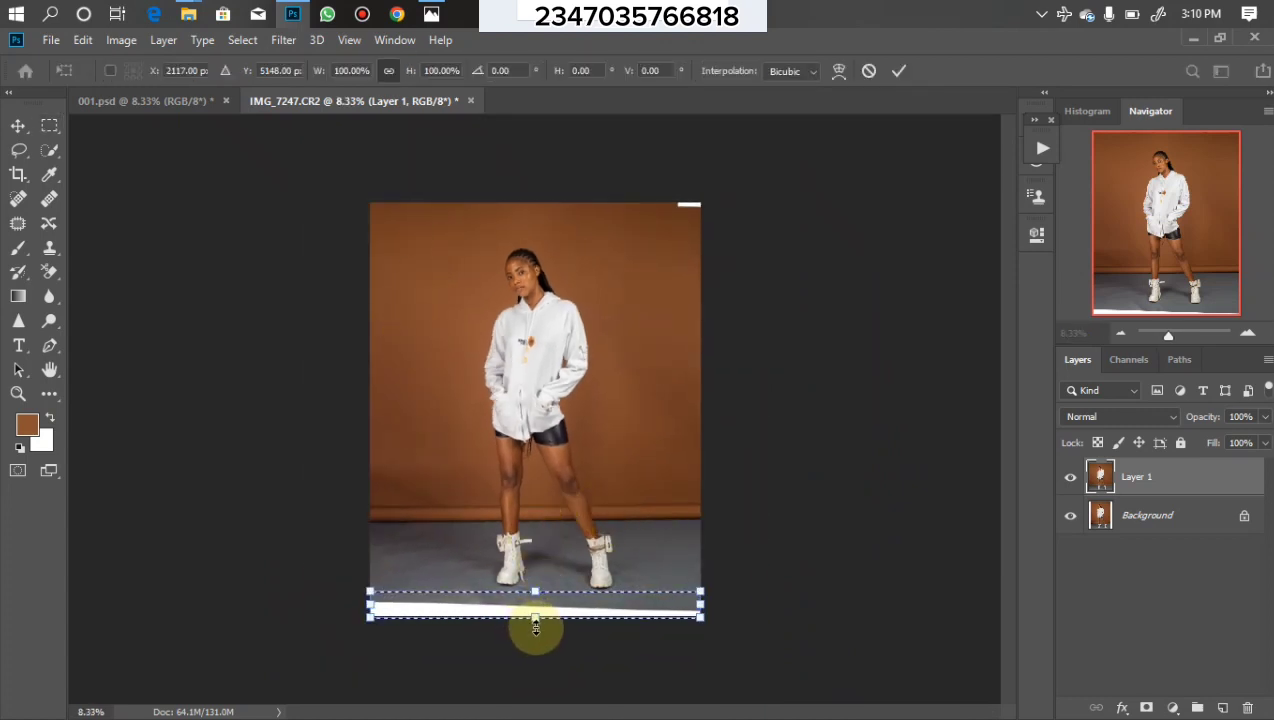
left_click_drag(535, 620, 535, 668)
key("Return")
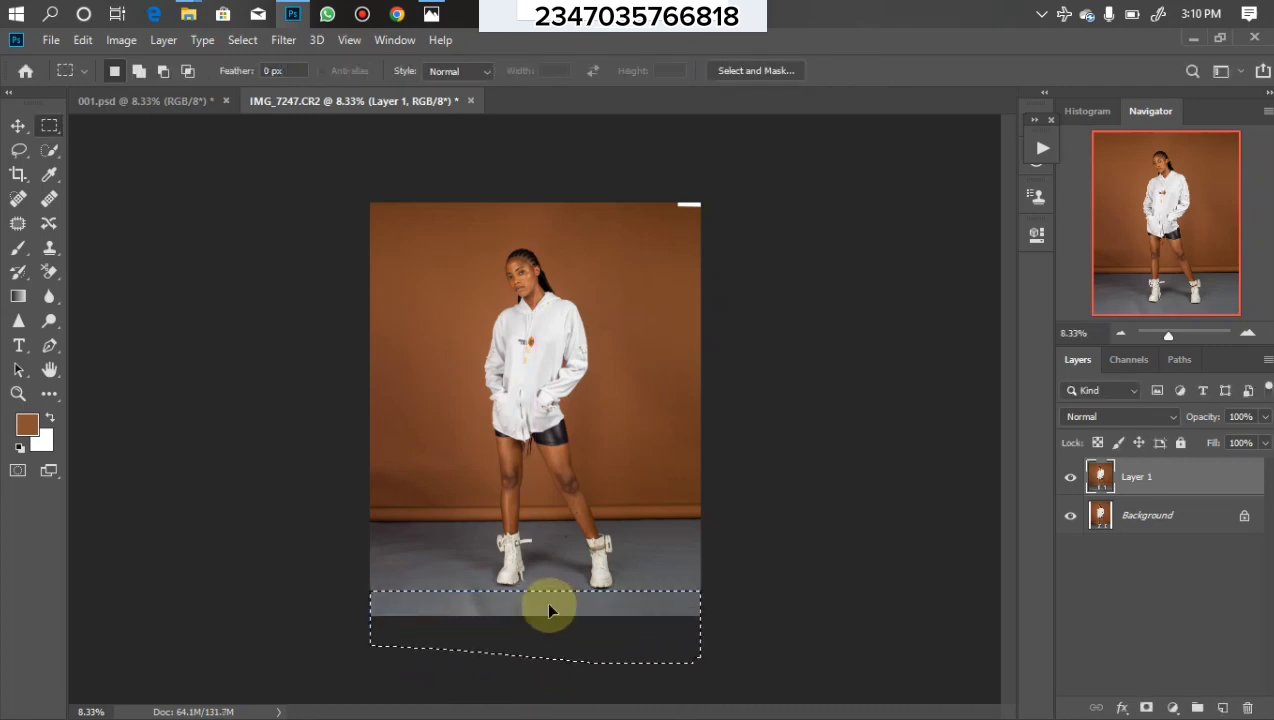
key("ctrl+d")
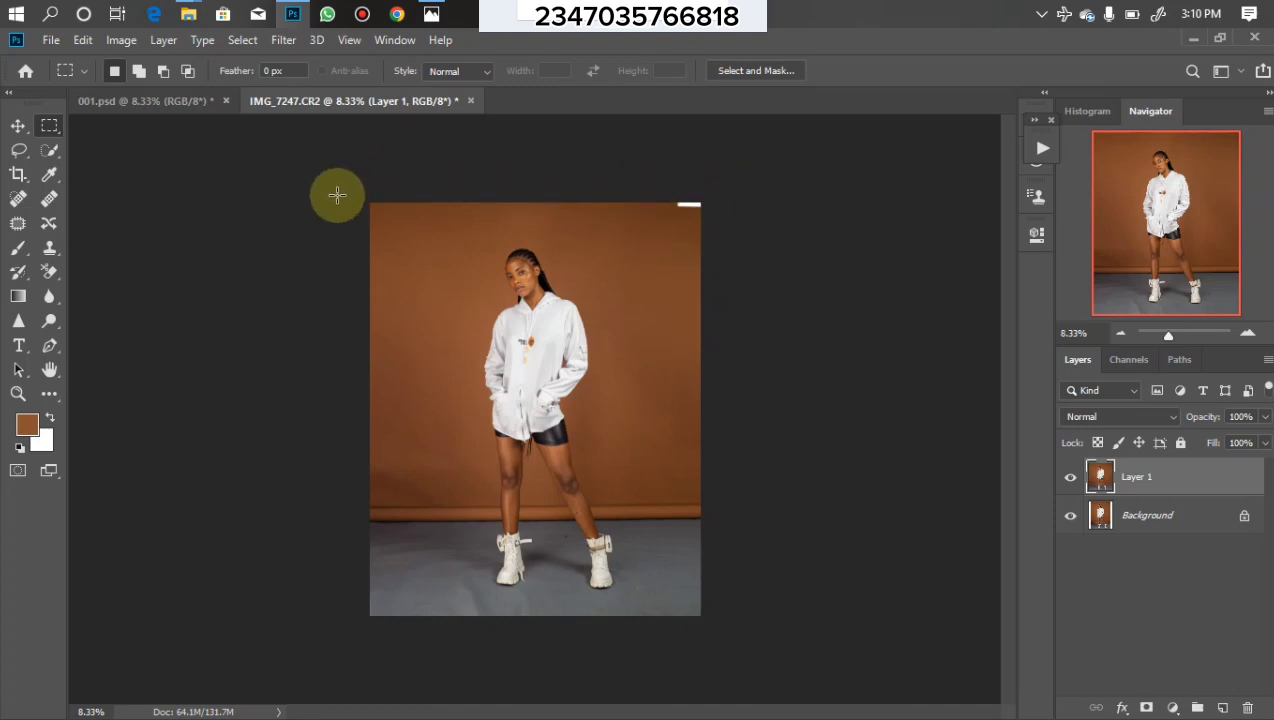
Select a full-width backdrop strip above the head, stretch it upward over the white gap at the upper right corner, and deselect
left_click_drag(356, 187, 726, 220)
key("ctrl+t")
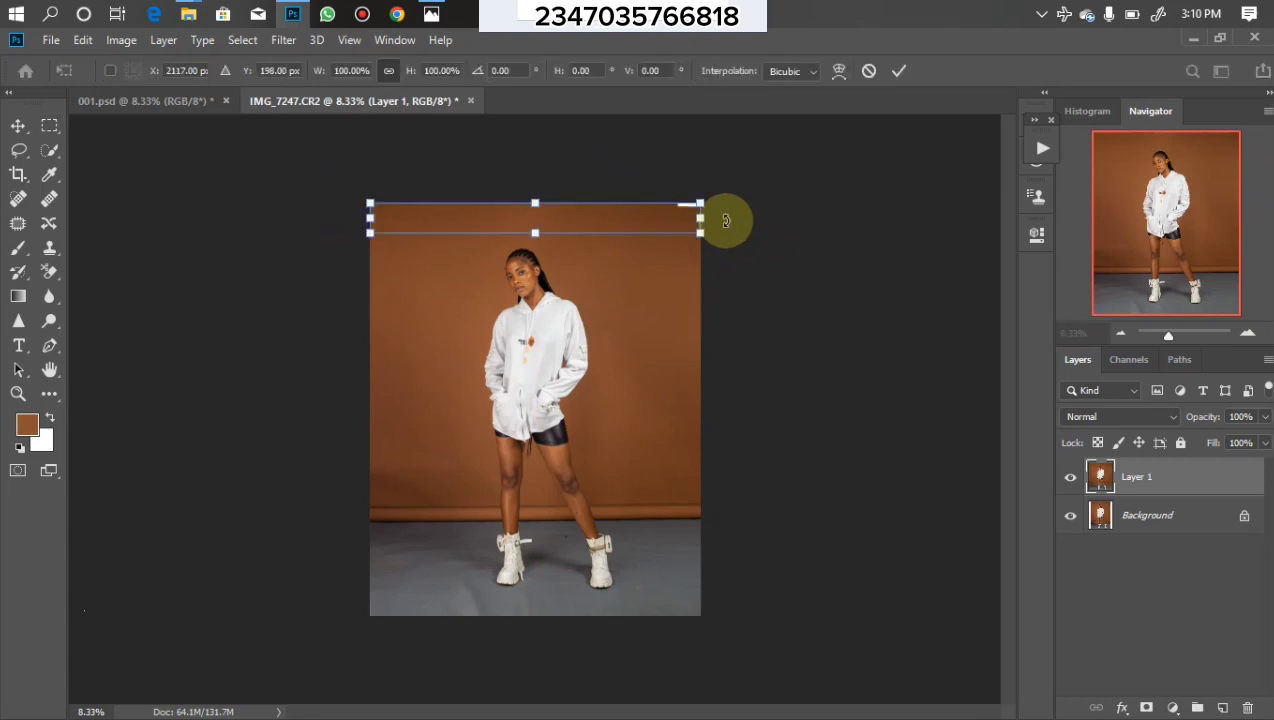
left_click_drag(535, 205, 535, 175)
key("Return")
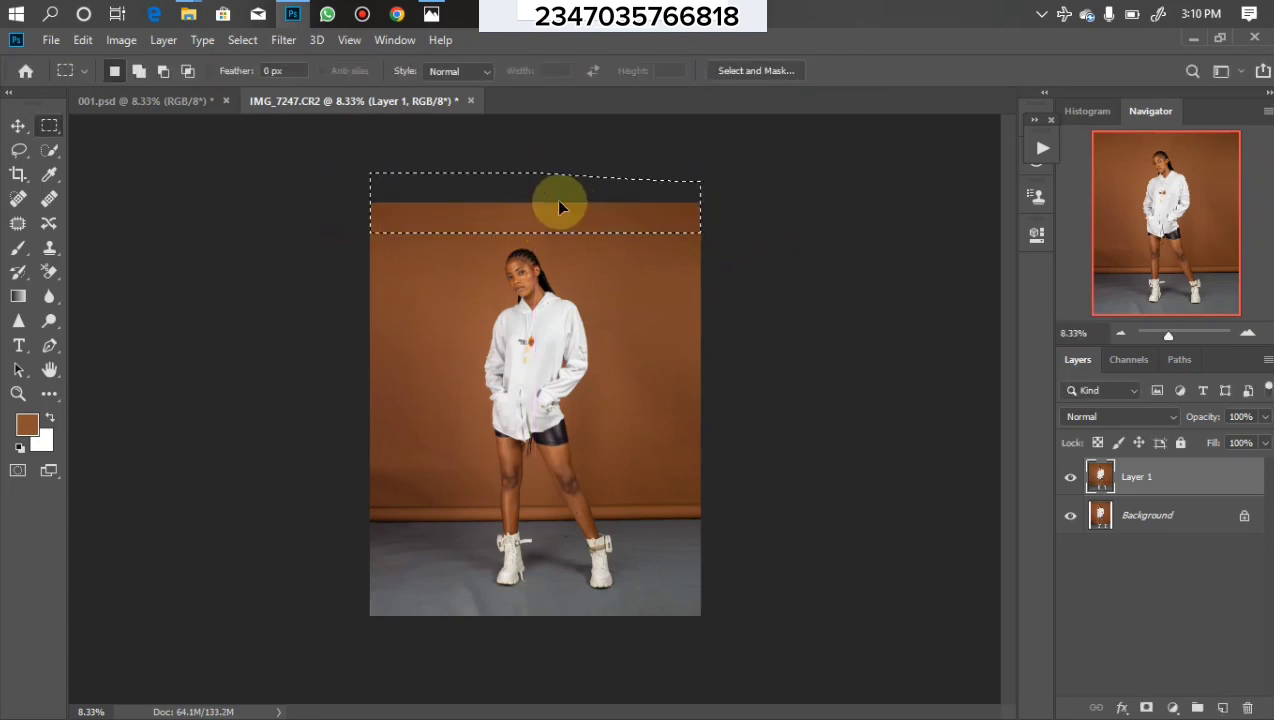
key("ctrl+d")
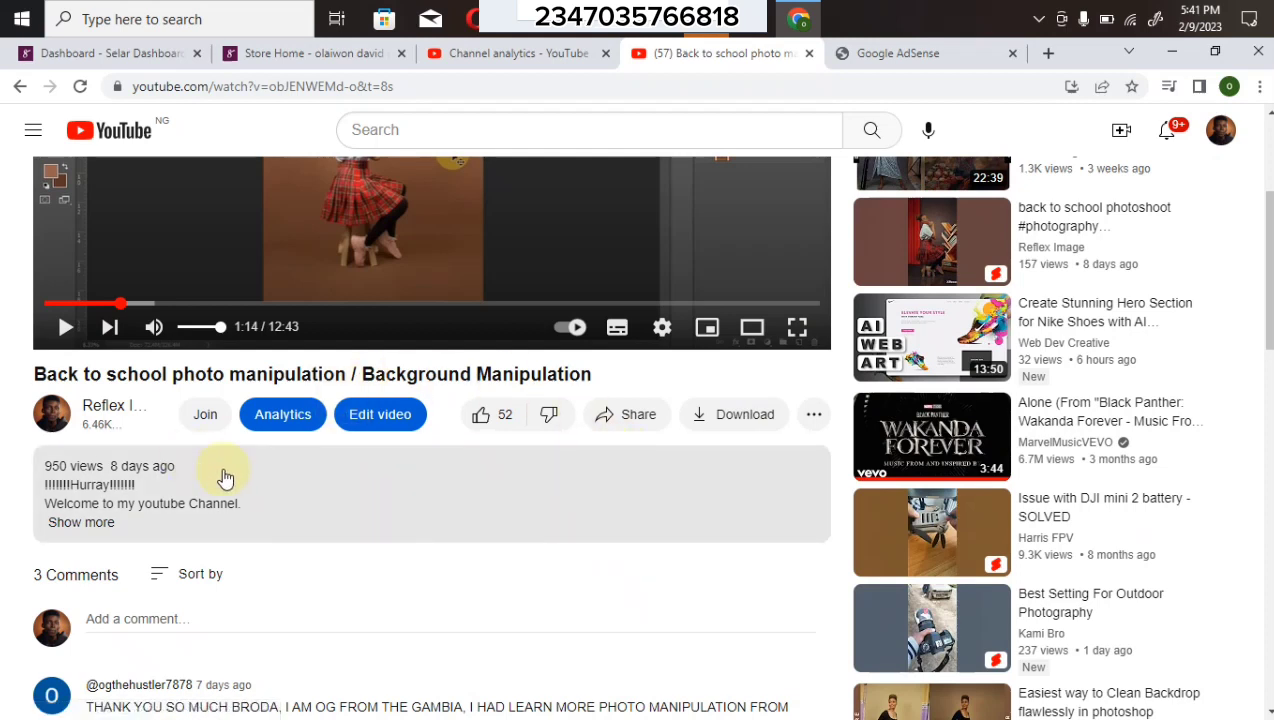
In the browser, expand the description of the YouTube video "Back to school photo manipulation / Background Manipulation" and review its links
scroll(1000, 300, "up", 1)
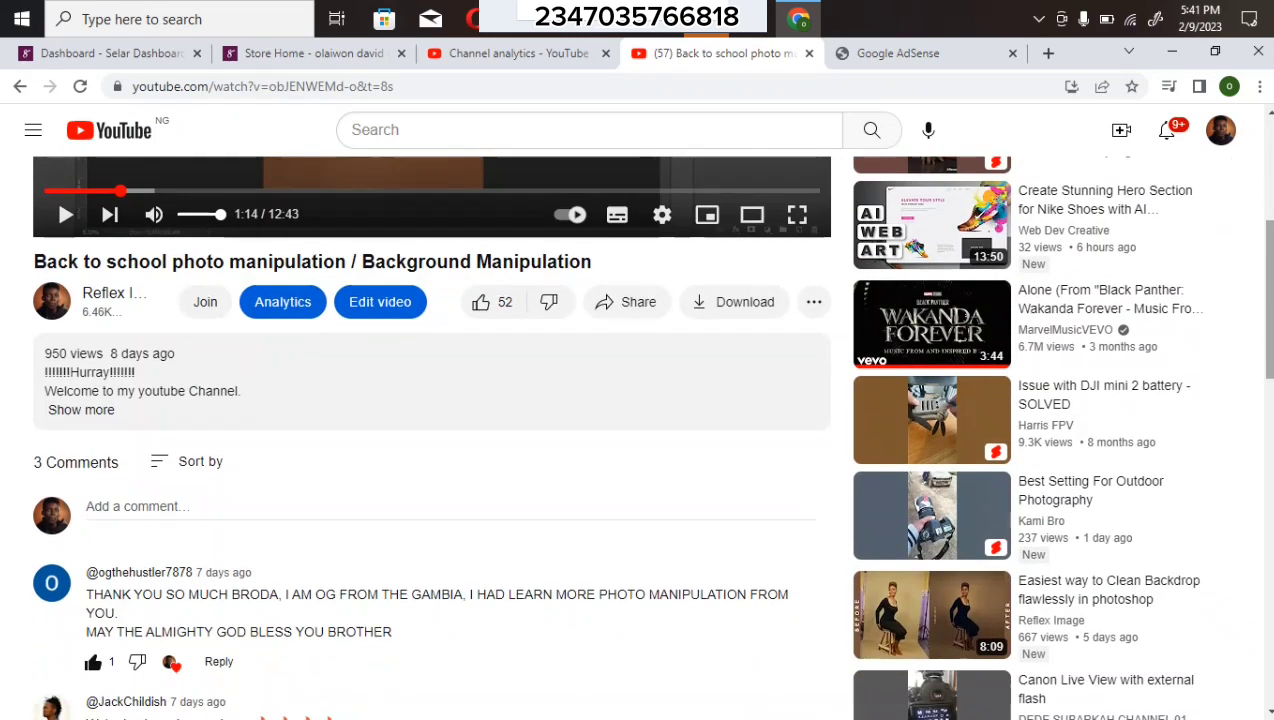
scroll(860, 375, "down", 2)
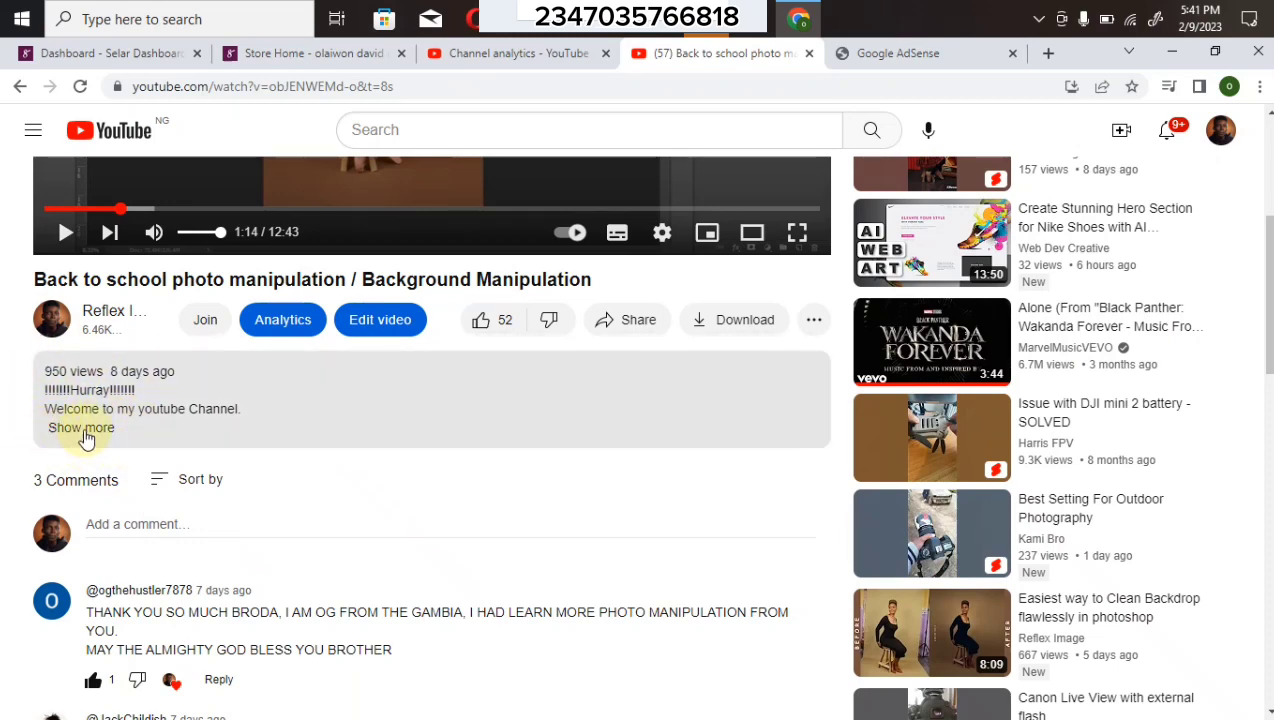
left_click(79, 430)
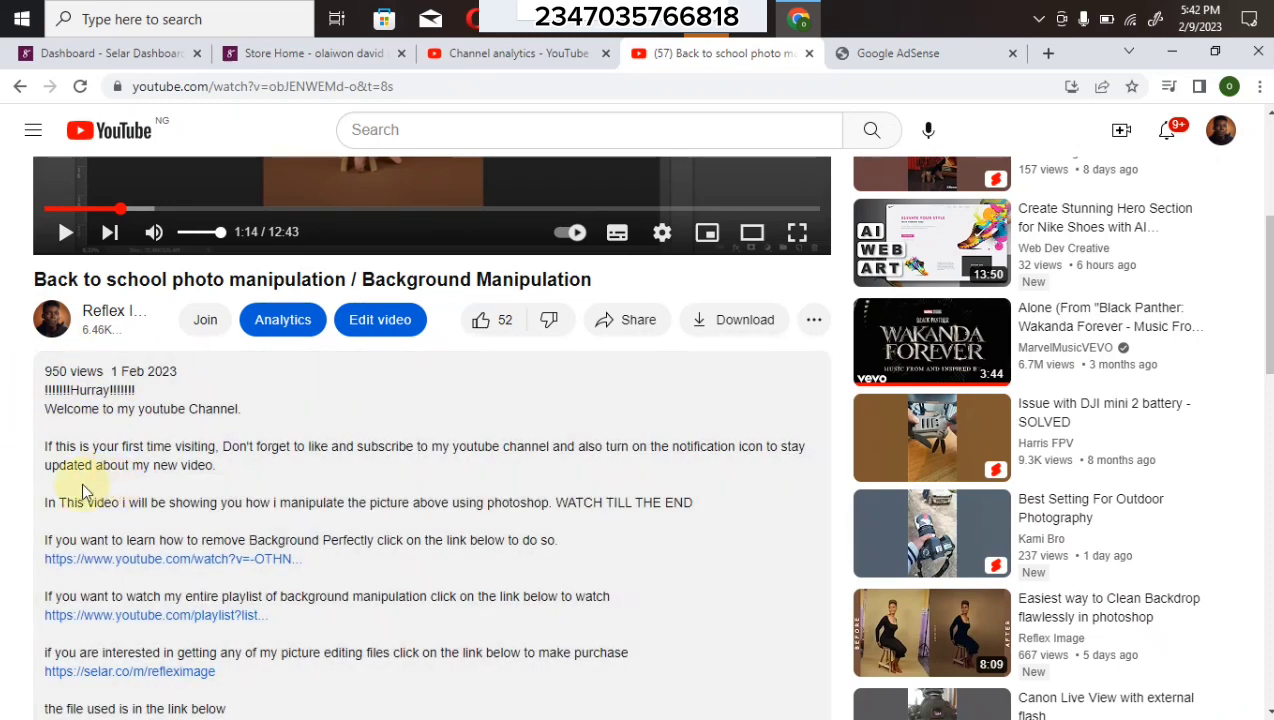
scroll(213, 466, "down", 3)
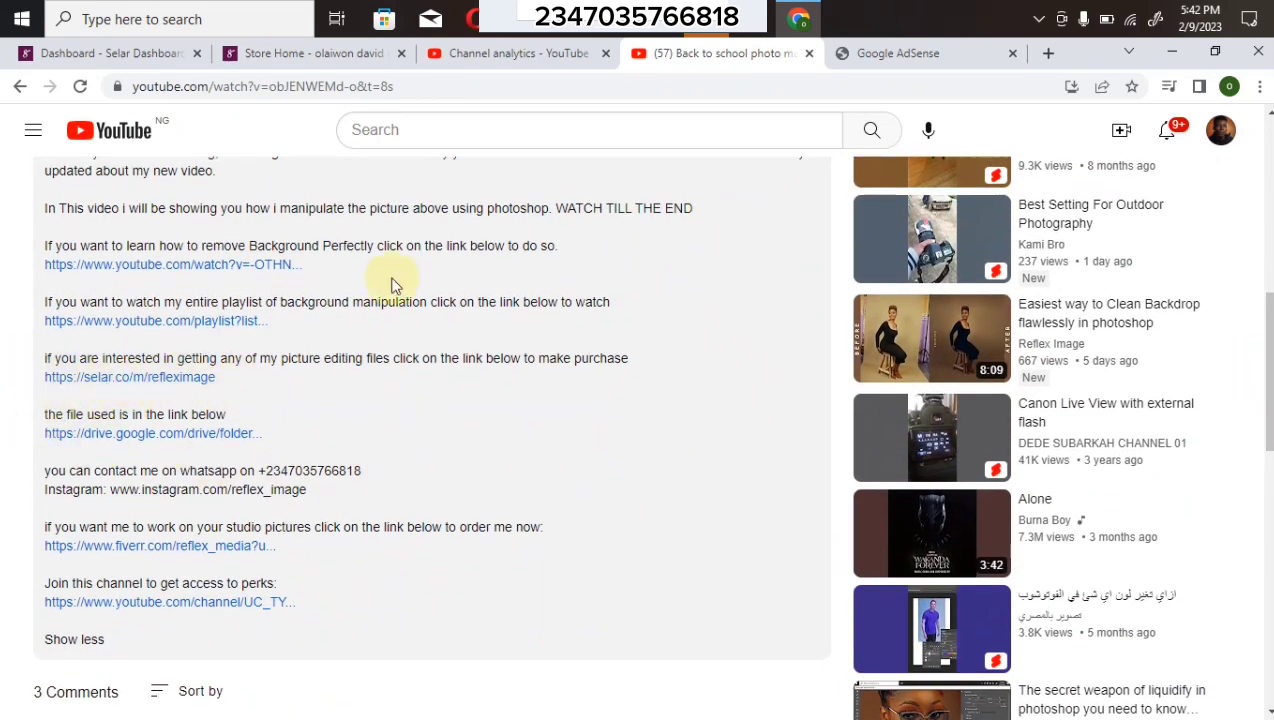
Switch to the Selar store page and review the featured products and the full list of editing files with their prices
left_click(275, 55)
left_click_drag(1266, 268, 1266, 348)
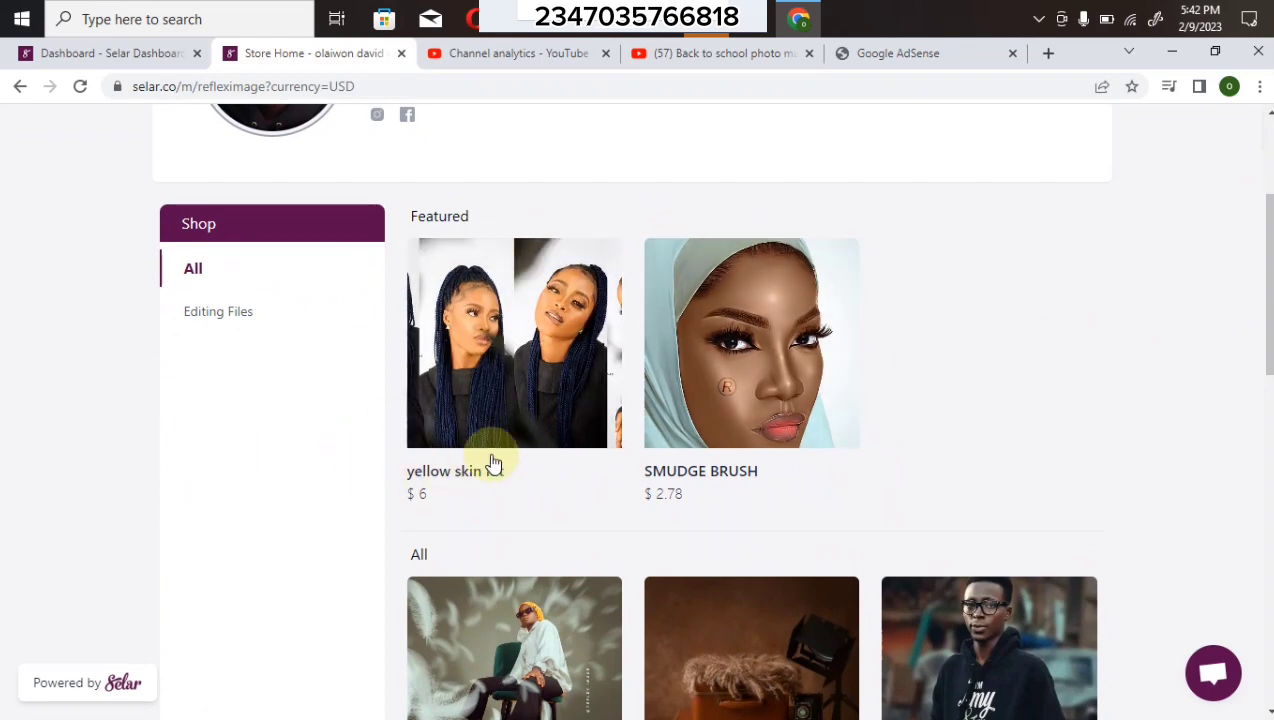
mouse_move(407, 333)
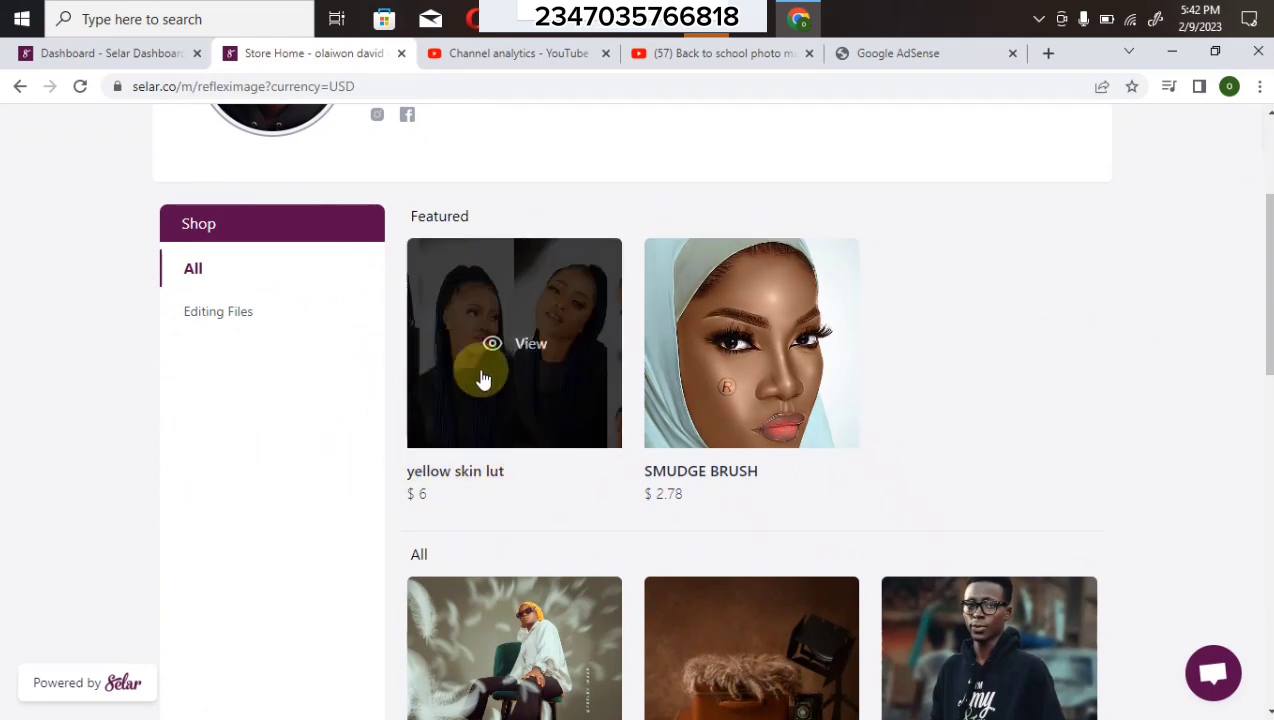
left_click_drag(1266, 300, 1266, 341)
scroll(750, 420, "down", 2)
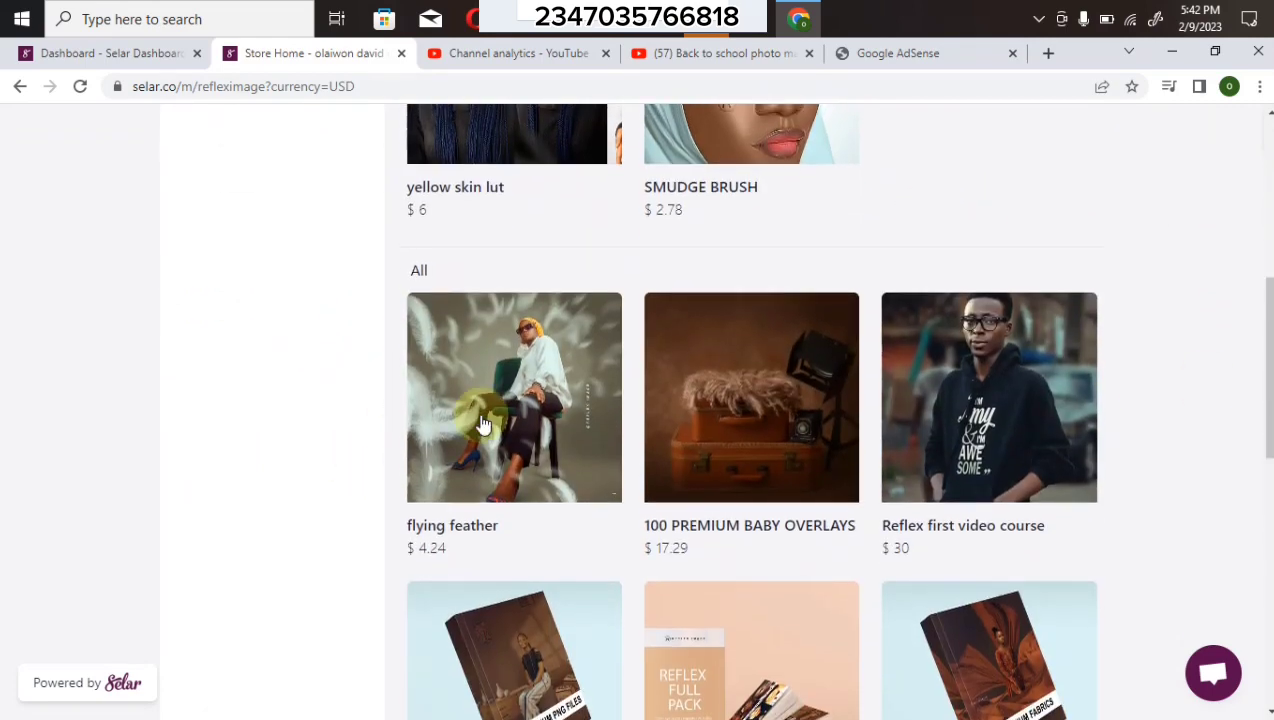
mouse_move(435, 515)
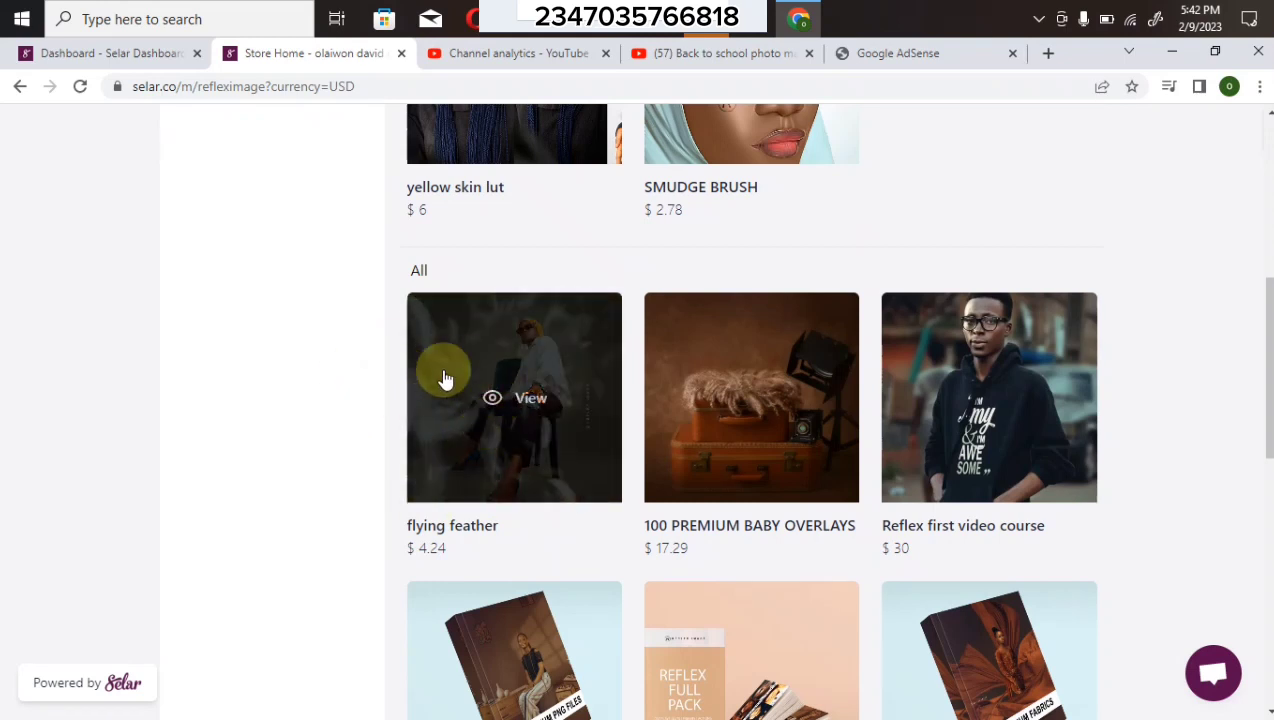
mouse_move(818, 475)
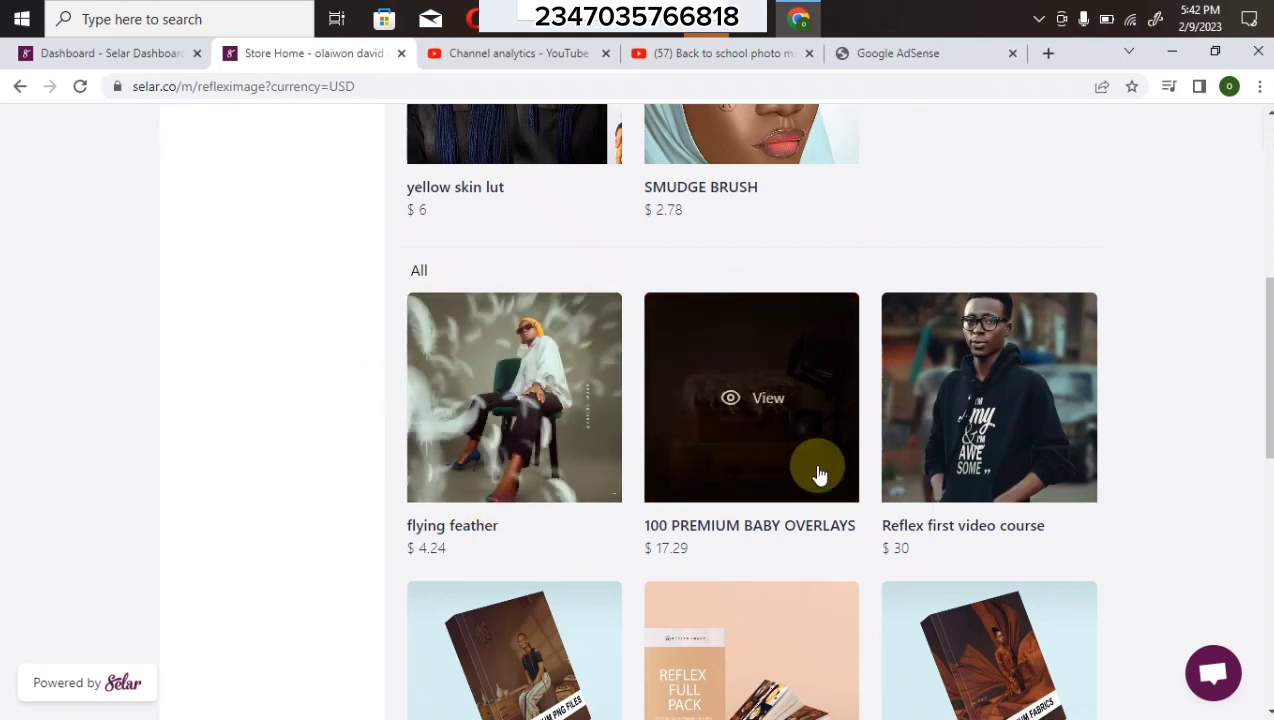
mouse_move(1012, 441)
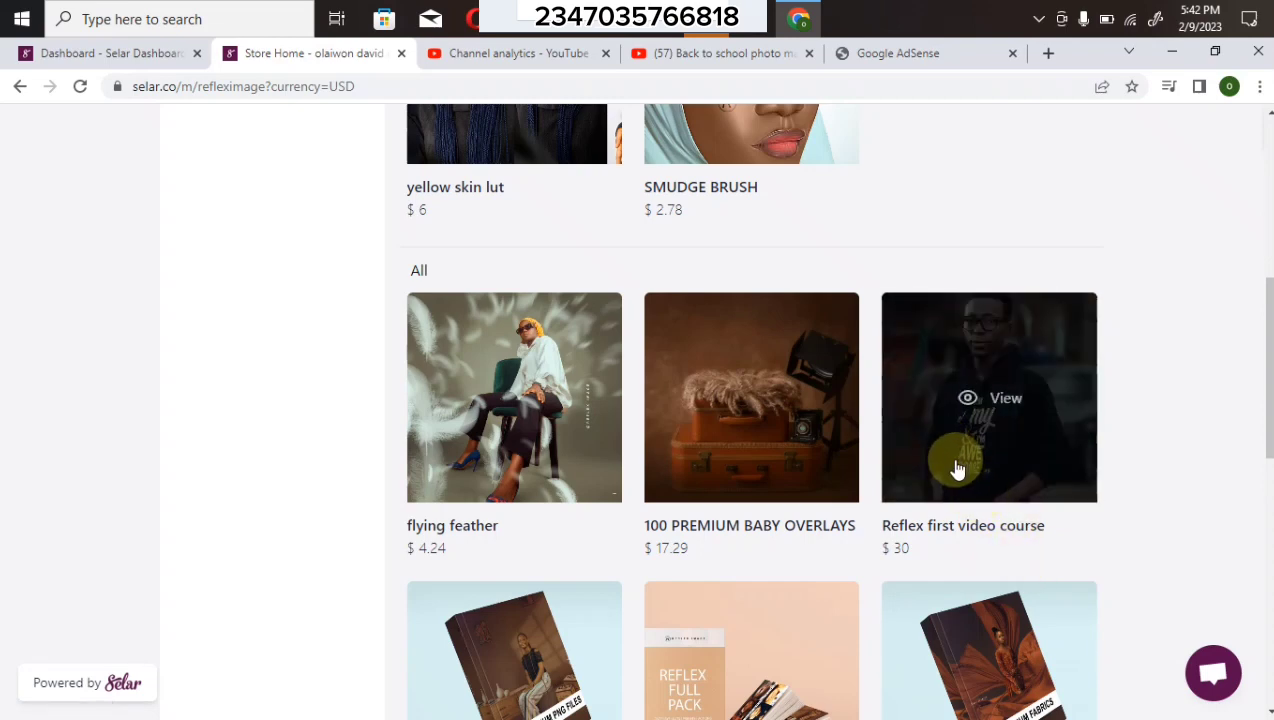
scroll(1266, 370, "down", 3)
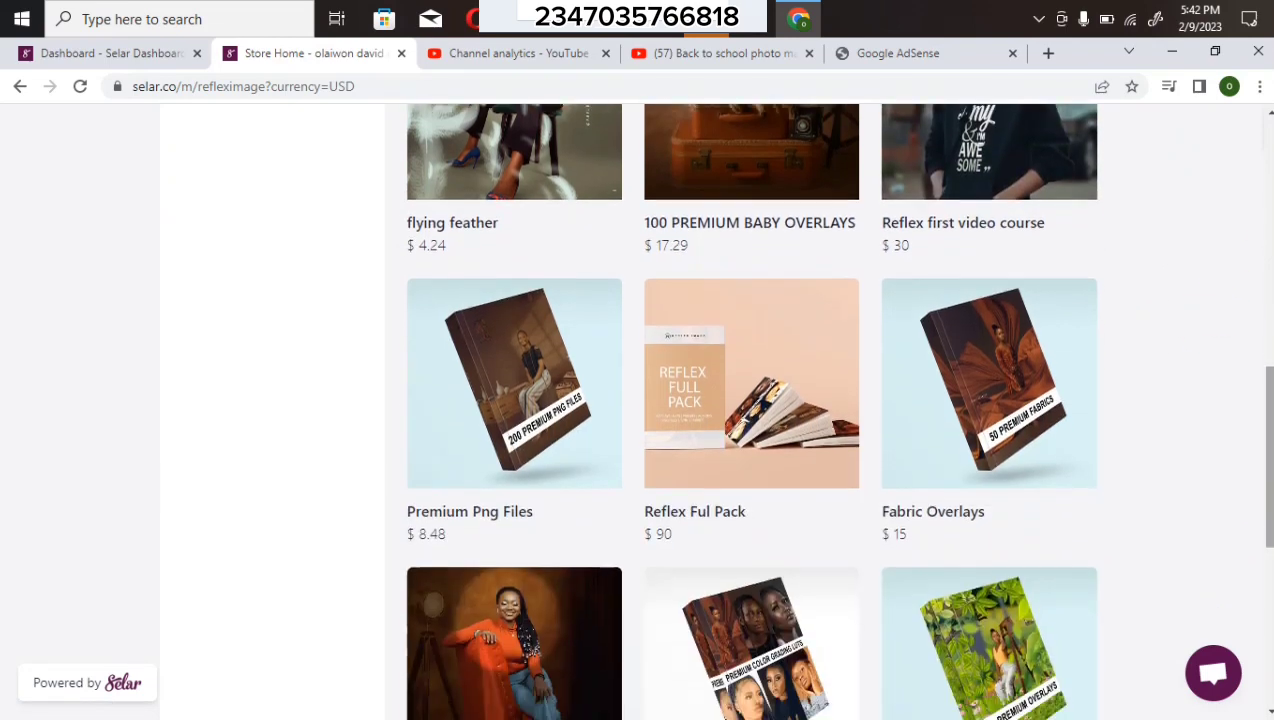
scroll(1075, 427, "up", 1)
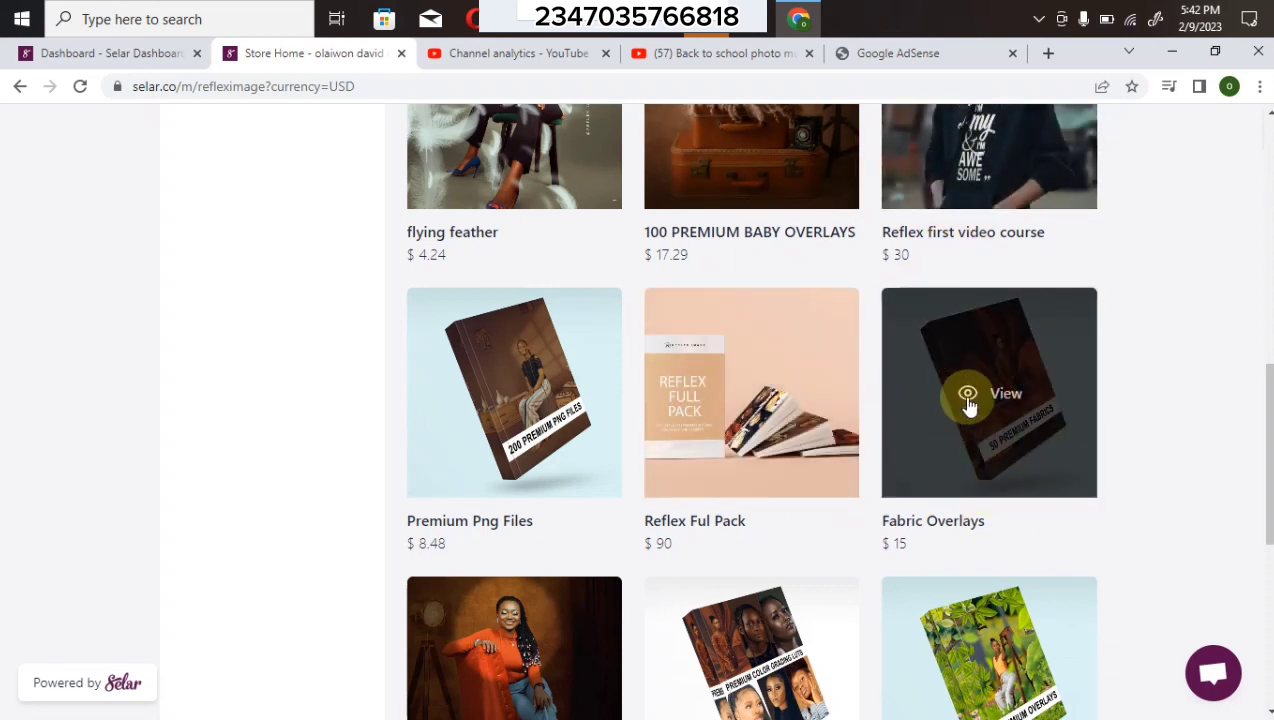
scroll(1265, 418, "down", 3)
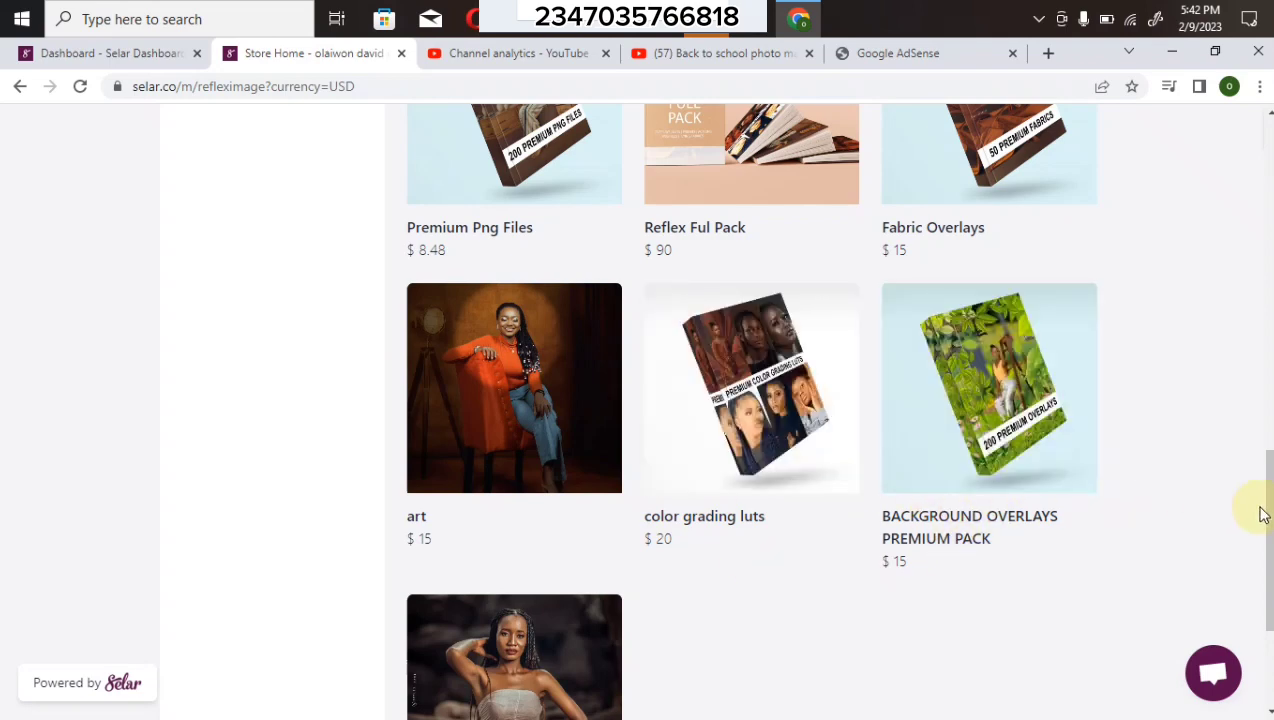
scroll(1251, 506, "down", 3)
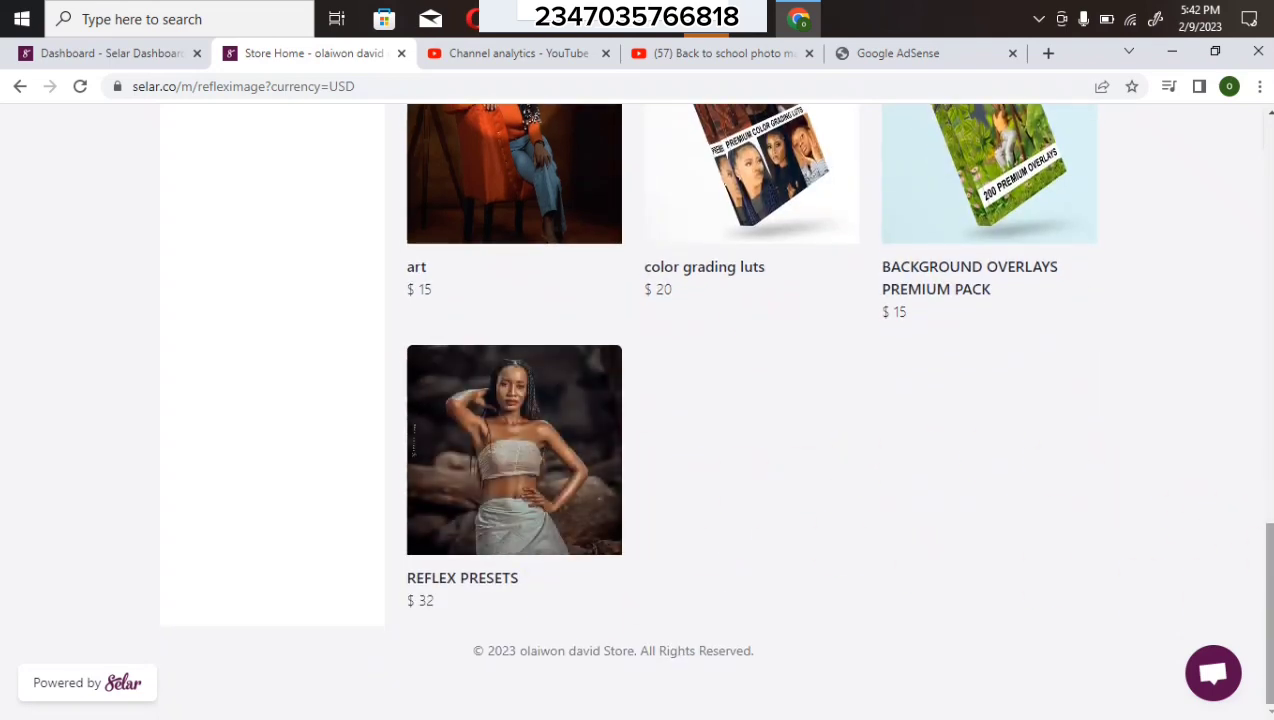
Recheck the store's product list, show the available currency options at its header, and close them without changing the currency
scroll(1267, 521, "up", 15)
scroll(836, 411, "down", 10)
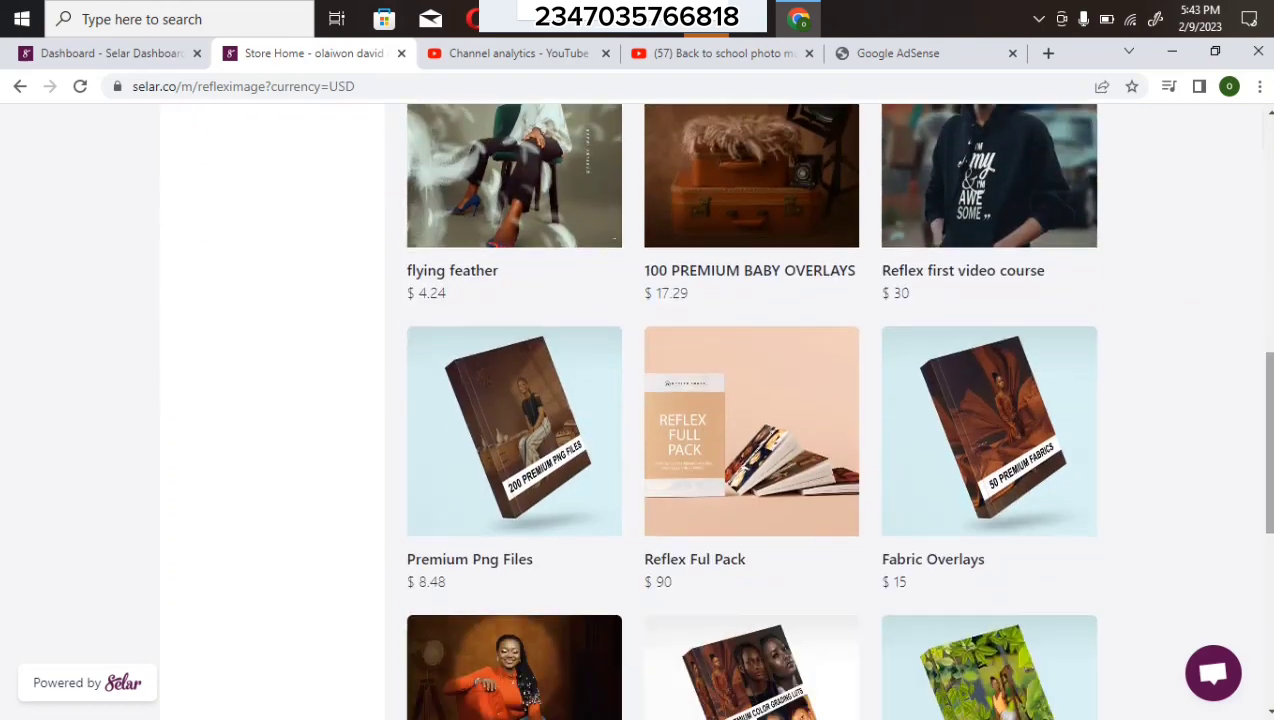
scroll(836, 411, "up", 7)
scroll(1134, 230, "up", 5)
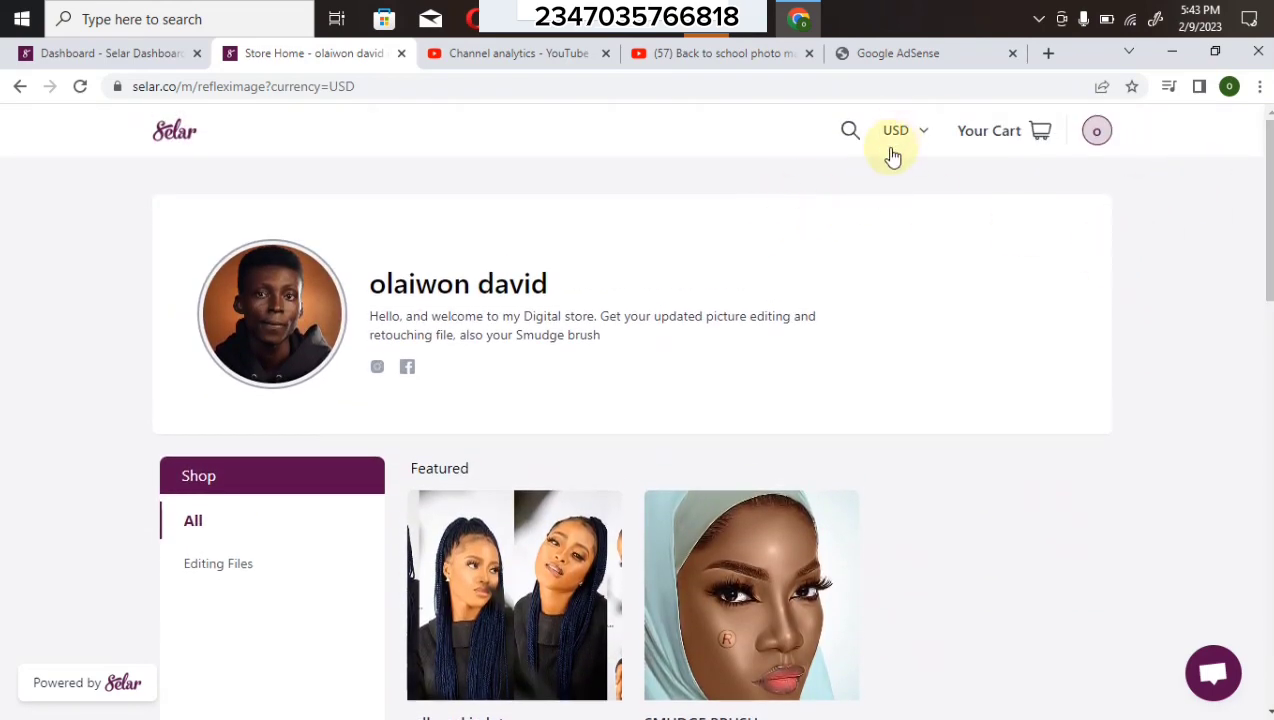
left_click(893, 150)
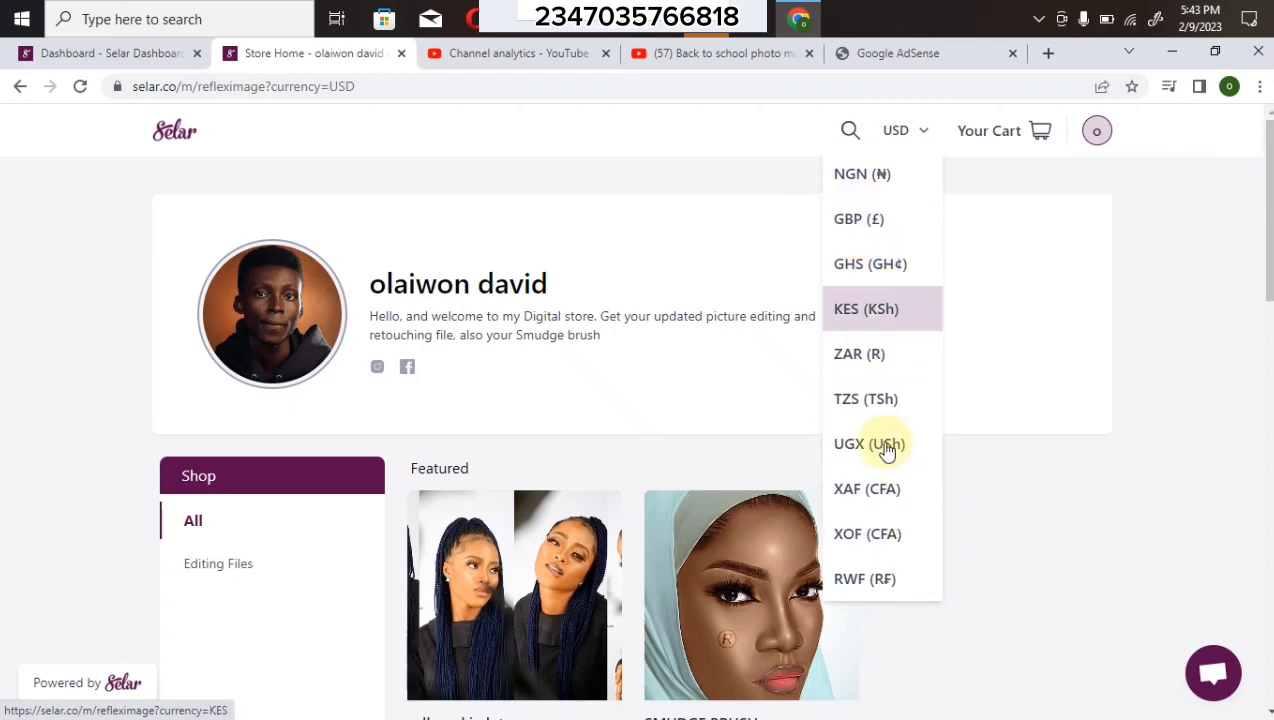
left_click(1160, 288)
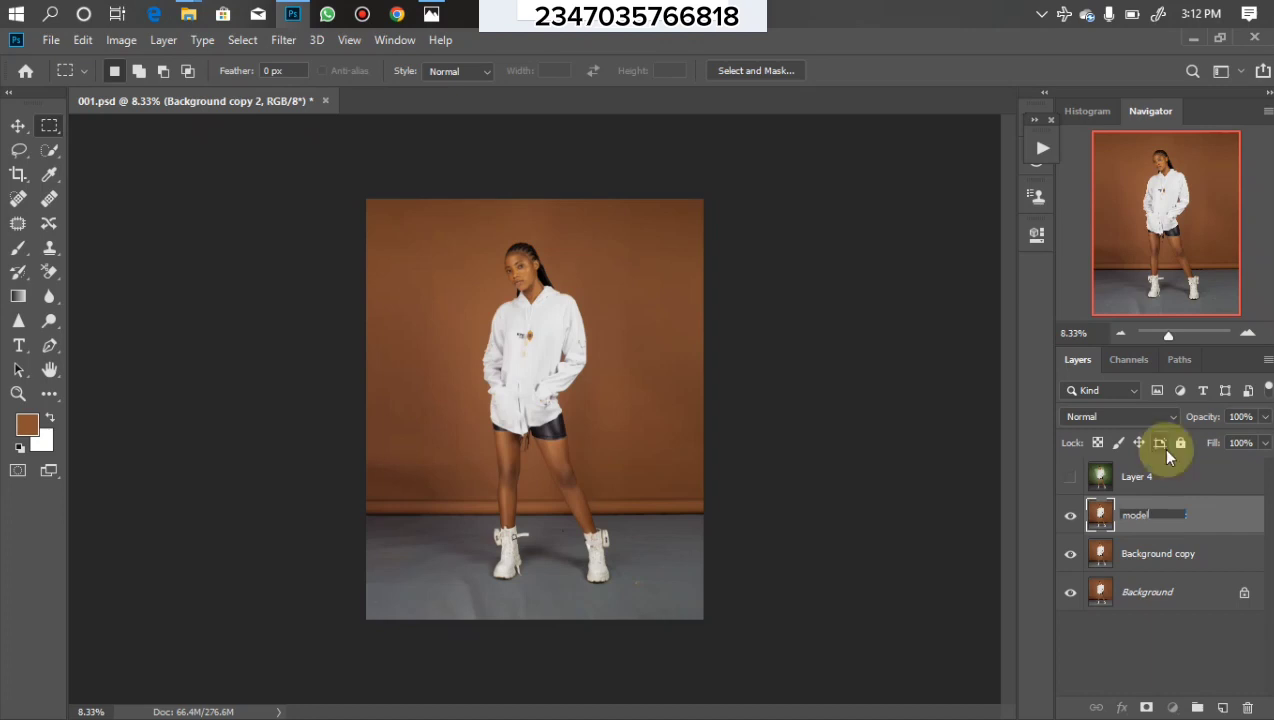
In Photoshop, rename the Background copy 2 layer as model and activate the Quick Selection tool
key("Return")
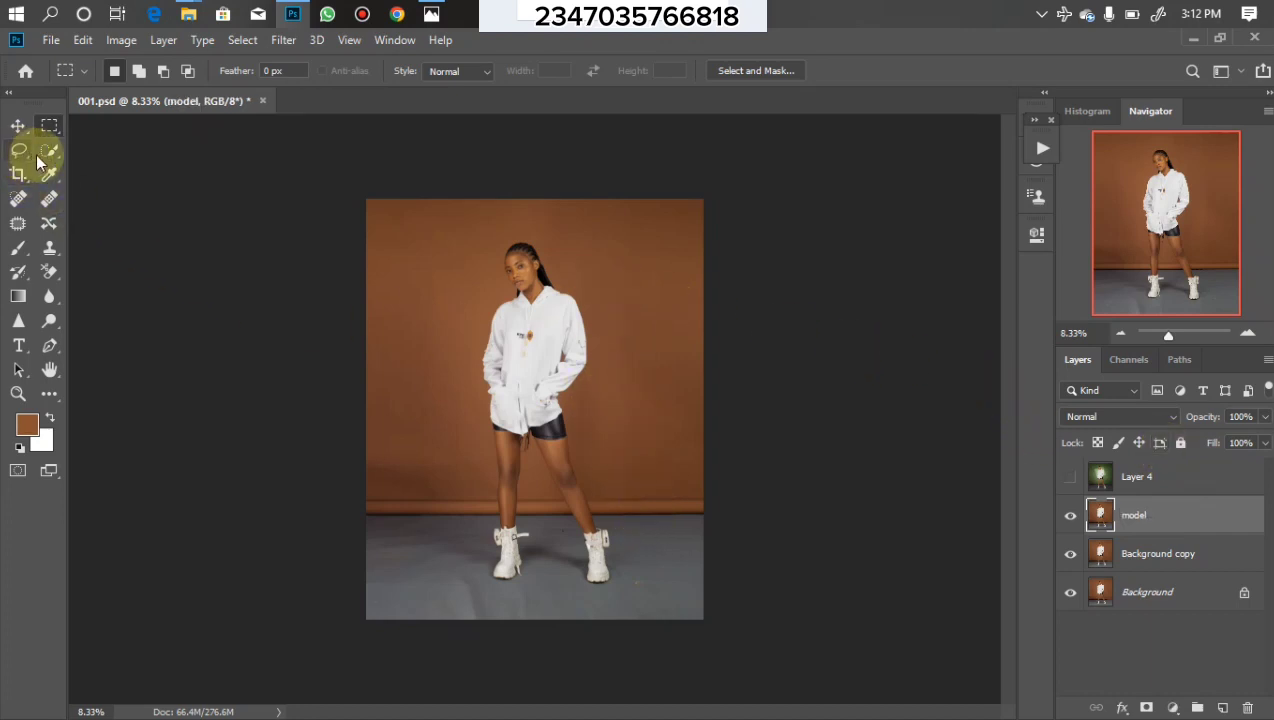
left_click_drag(50, 155, 127, 160)
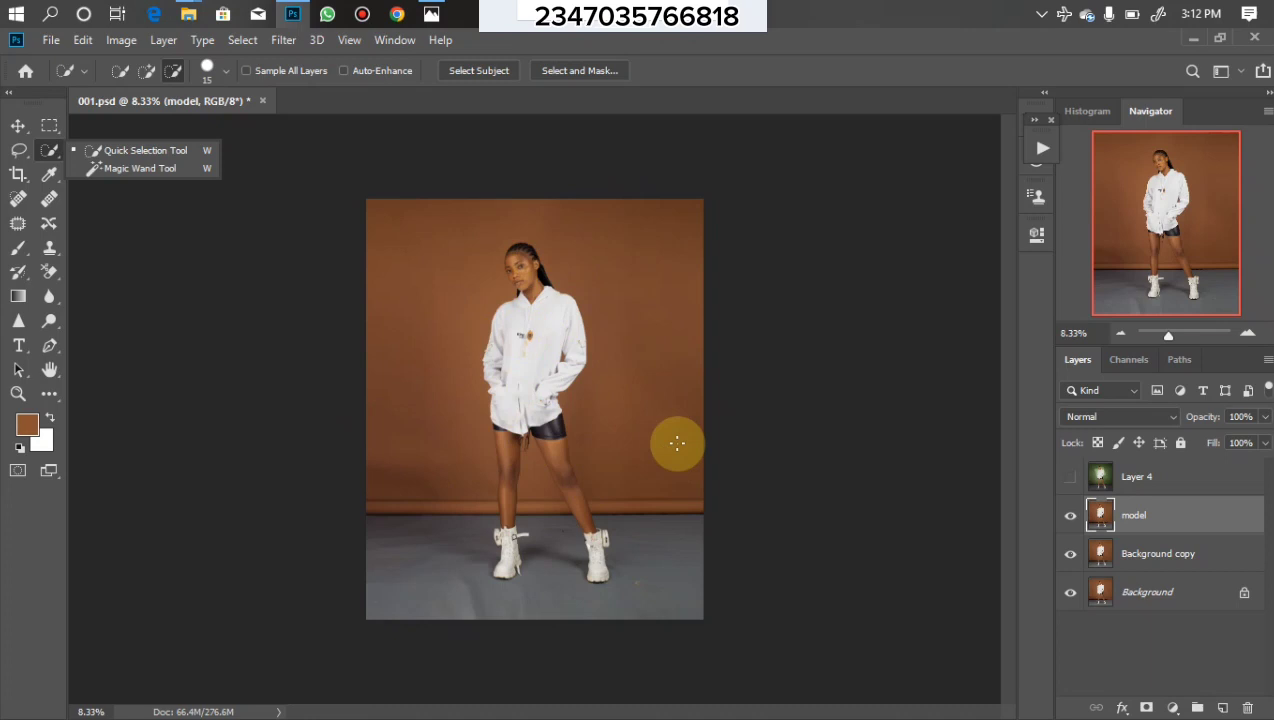
Load the saved ph channel of 001.psd as a new selection around the model
left_click(243, 40)
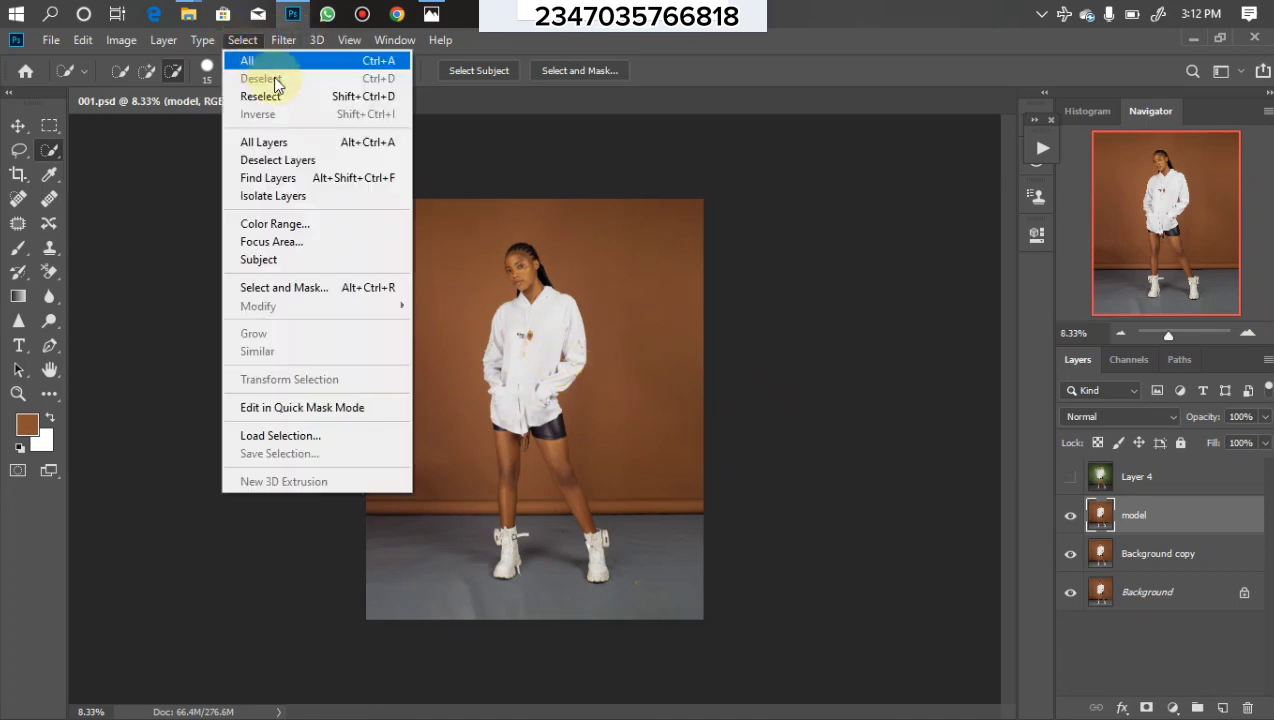
left_click(307, 437)
left_click(640, 232)
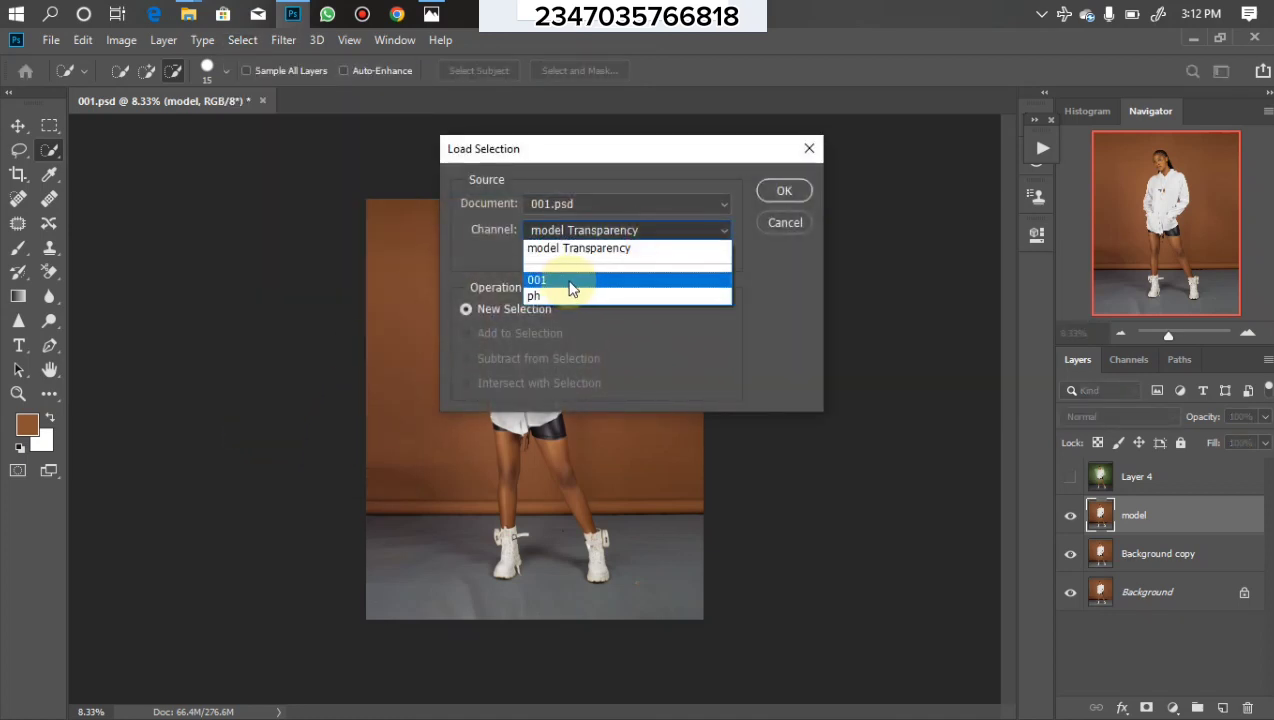
left_click(568, 296)
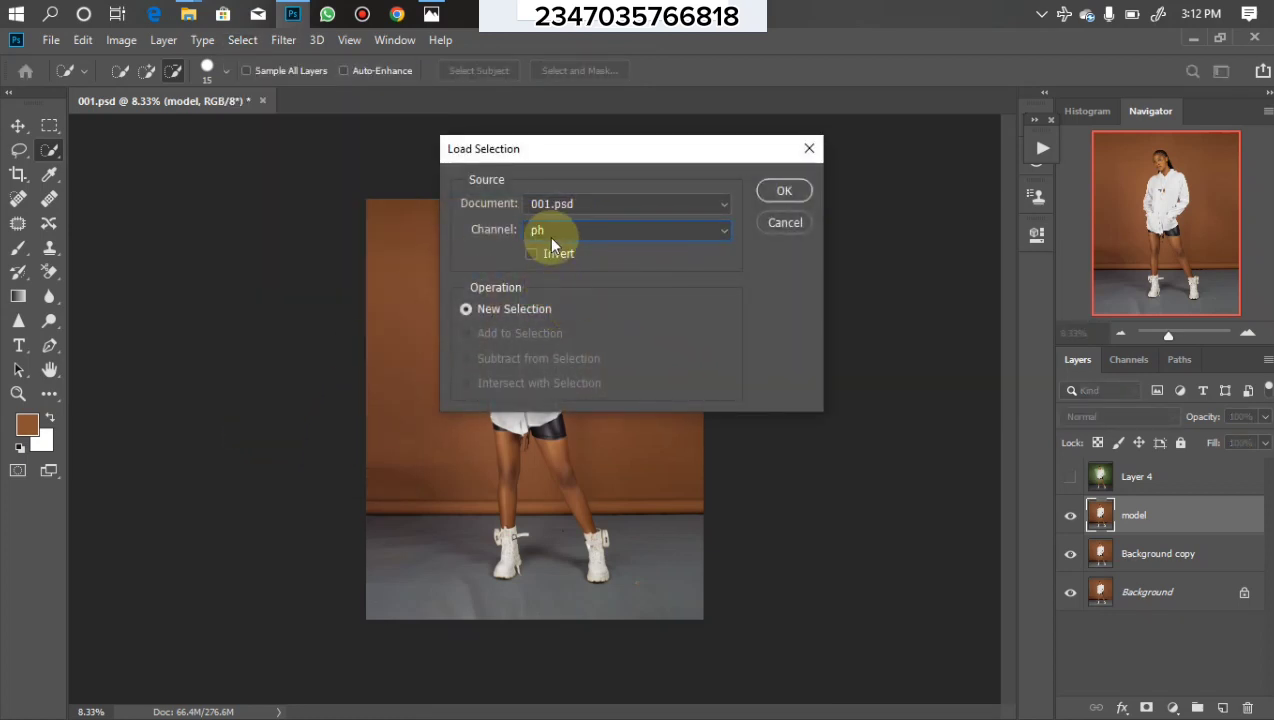
left_click(782, 191)
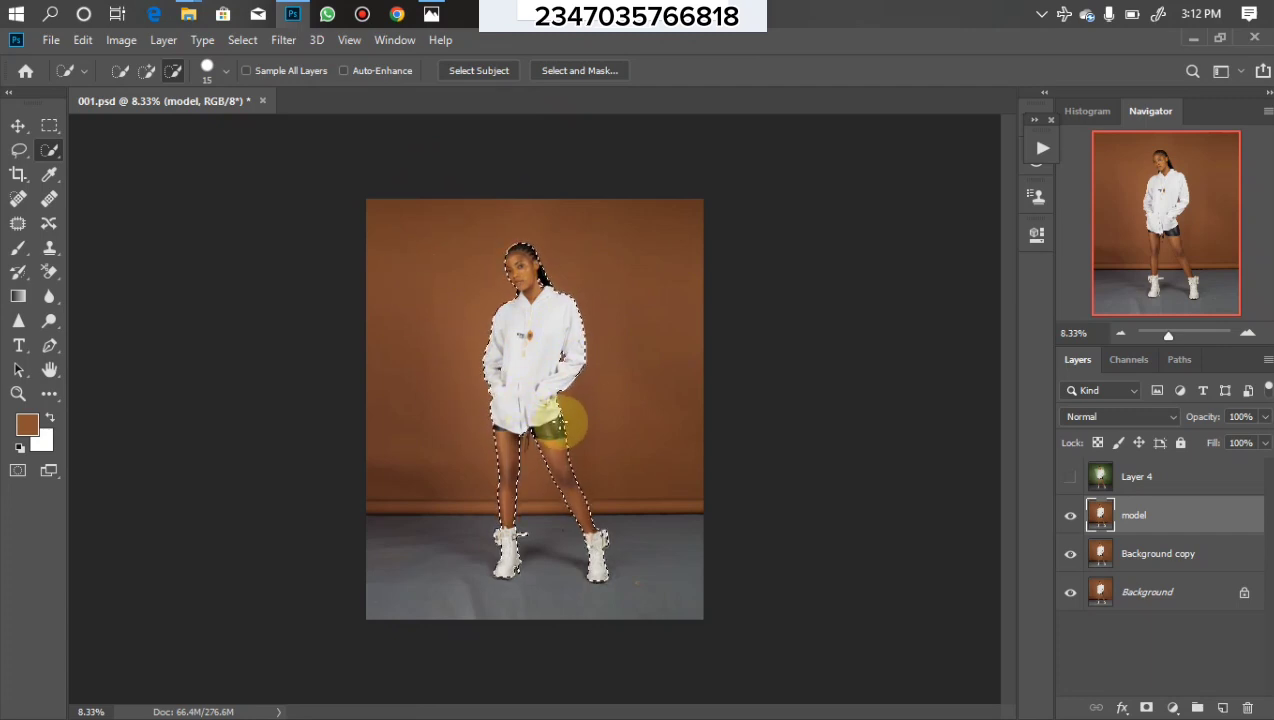
Inspect the selection edges, mask the model layer with the selection, and check the cutout by temporarily hiding both background layers
scroll(563, 412, "up", 4)
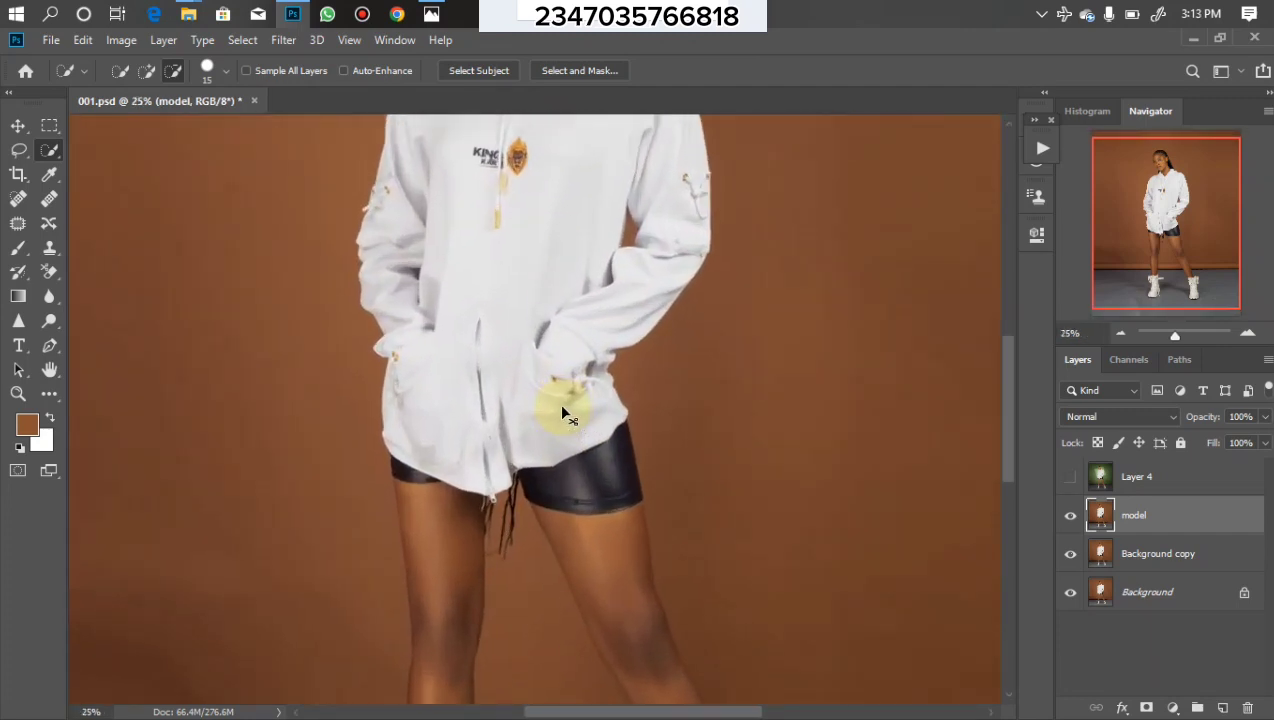
scroll(563, 412, "down", 3)
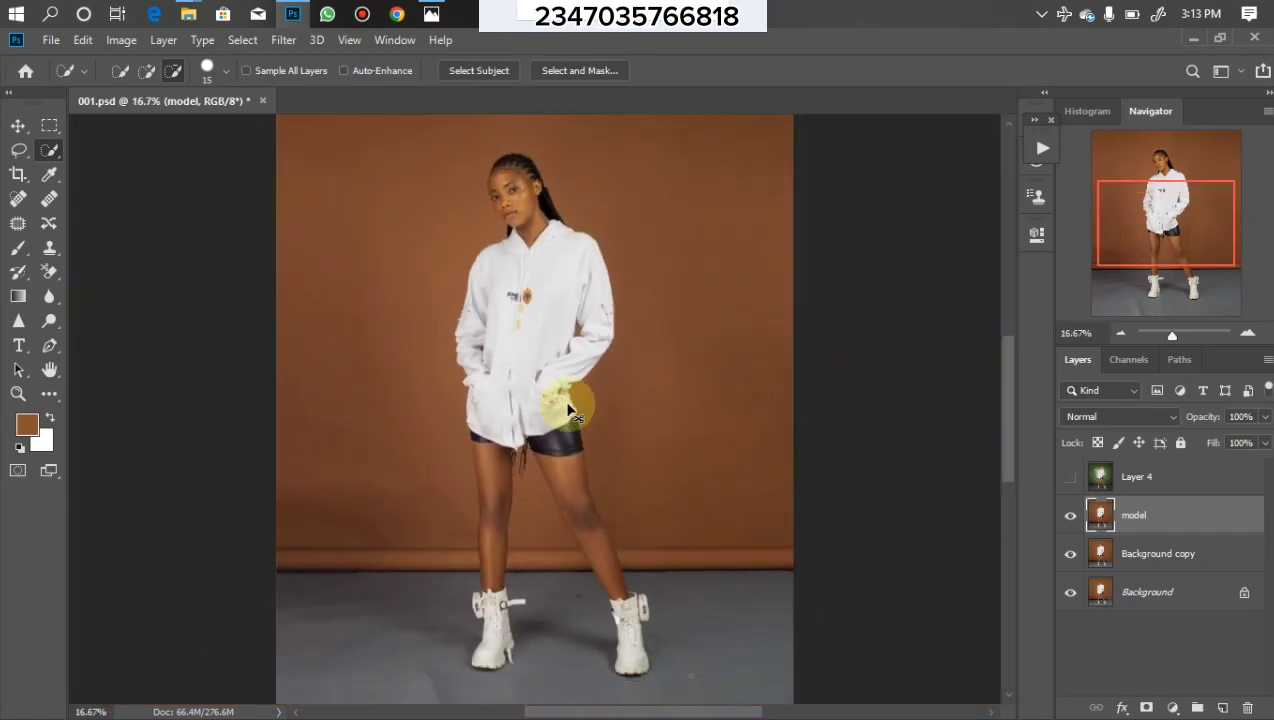
scroll(463, 219, "up", 1)
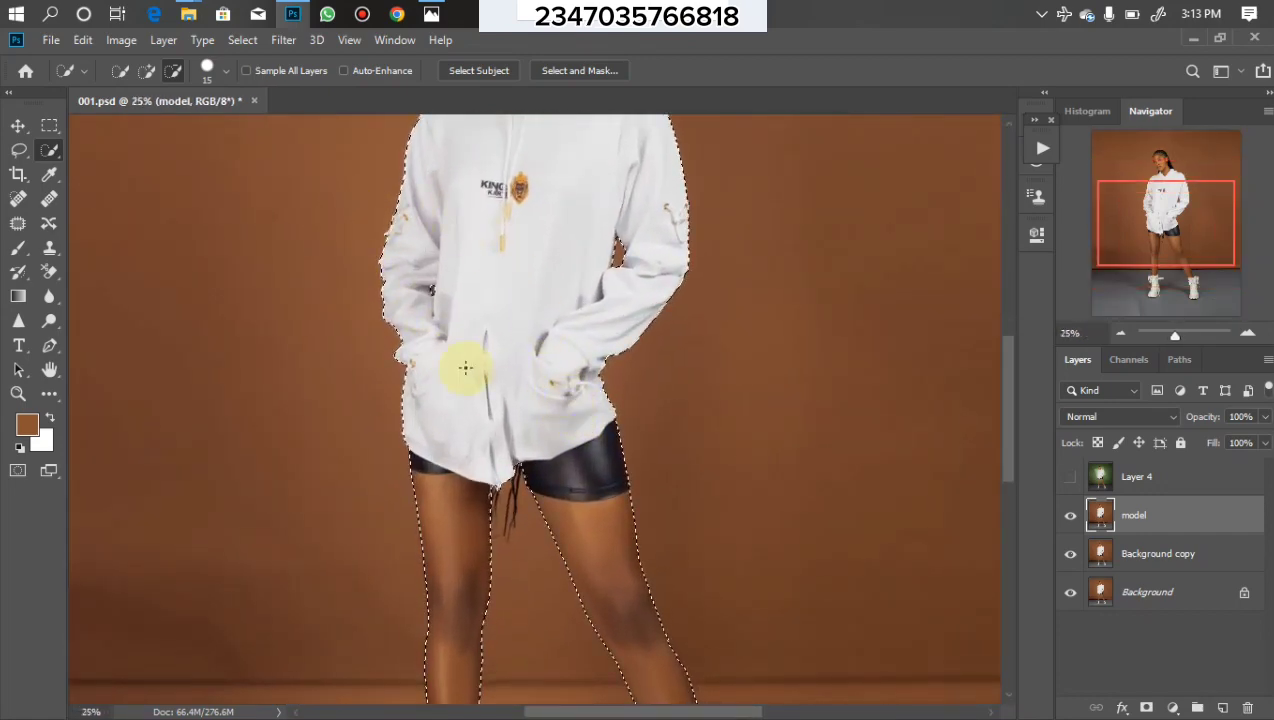
left_click_drag(463, 364, 495, 319)
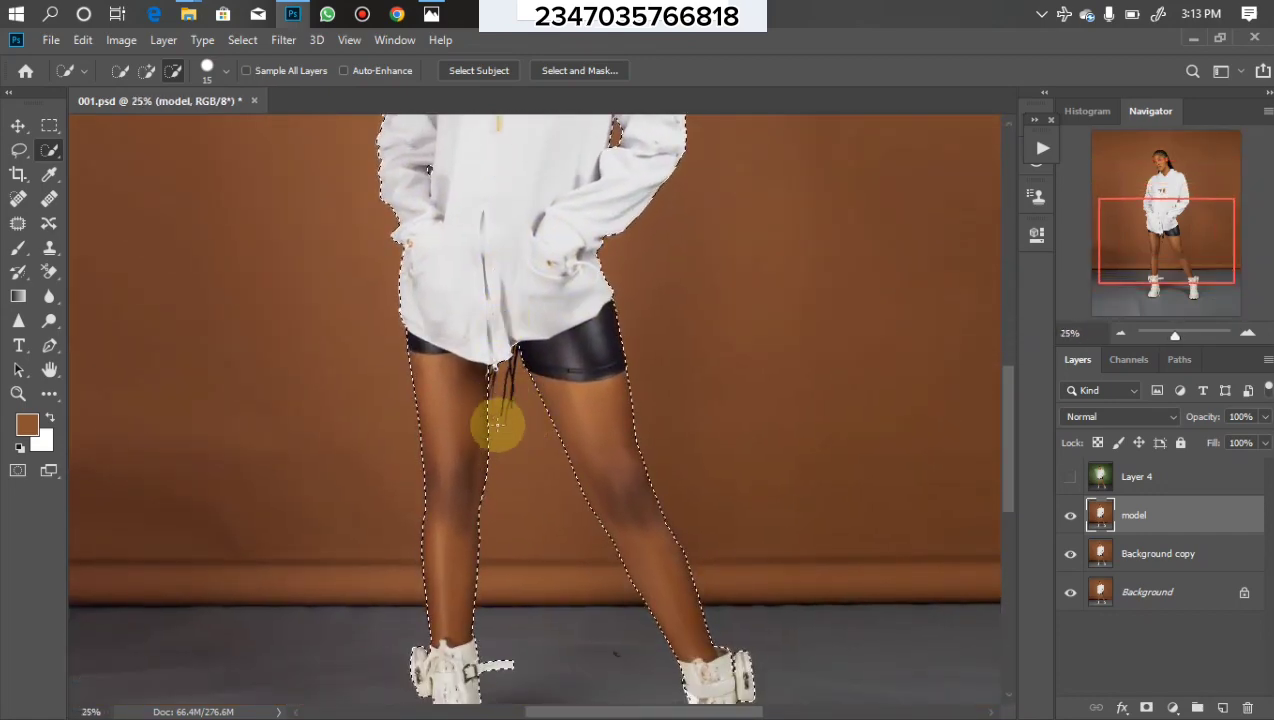
scroll(505, 420, "down", 1)
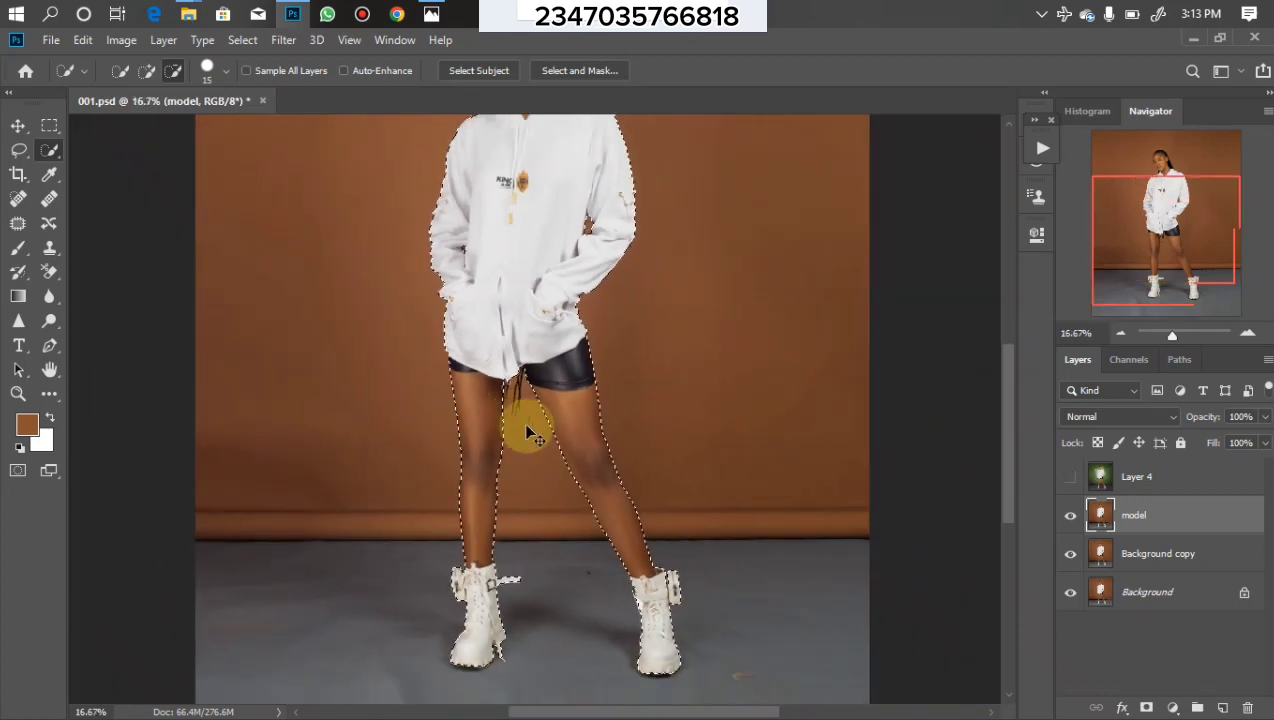
scroll(492, 430, "down", 2)
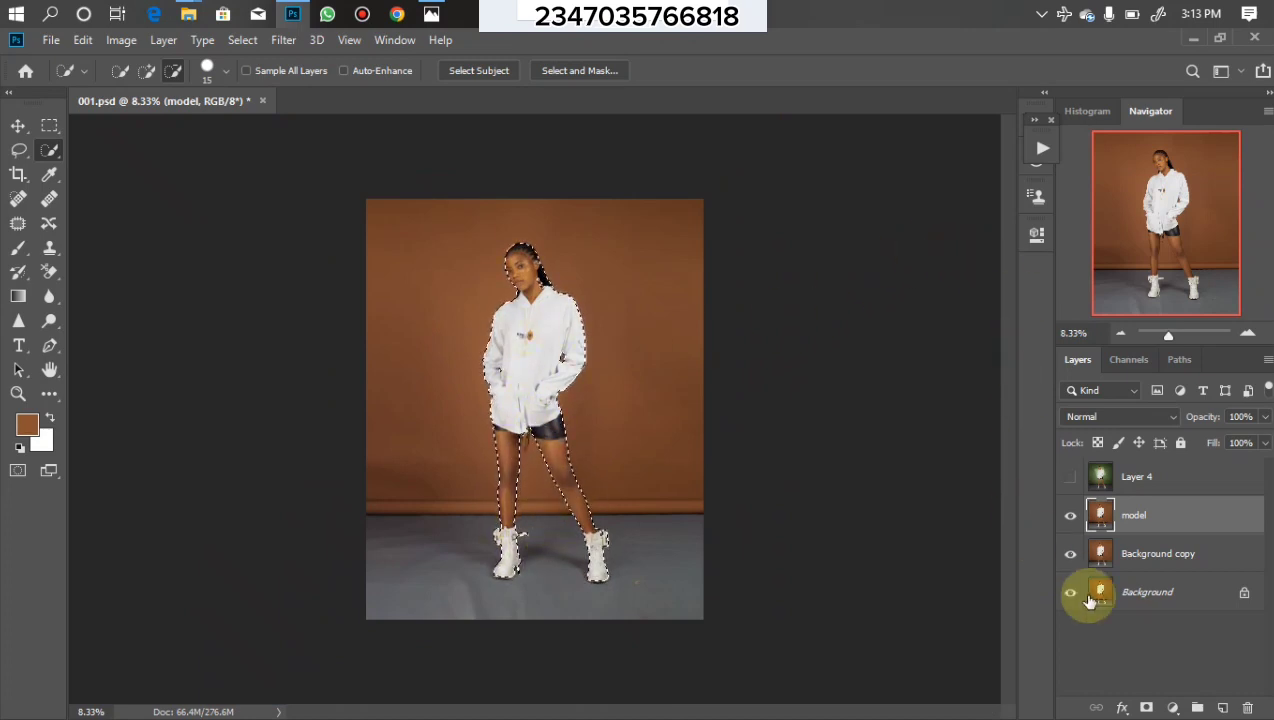
left_click(1146, 707)
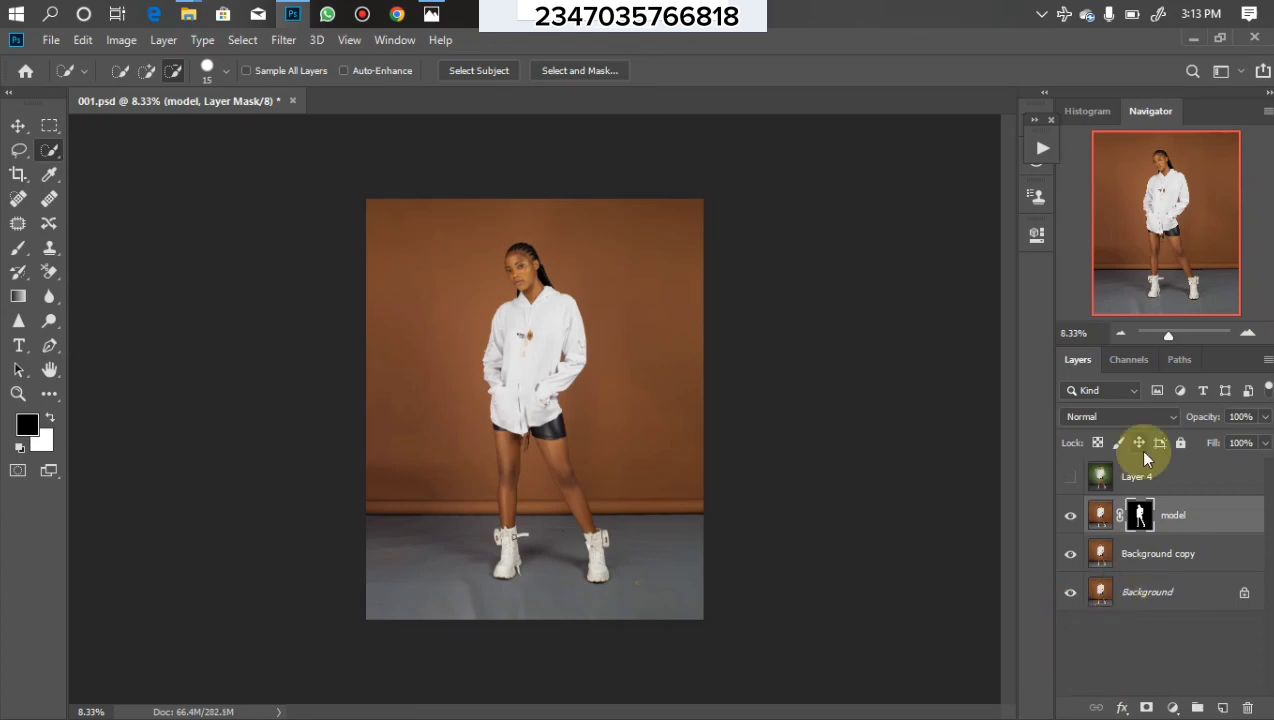
left_click_drag(1068, 551, 1084, 631)
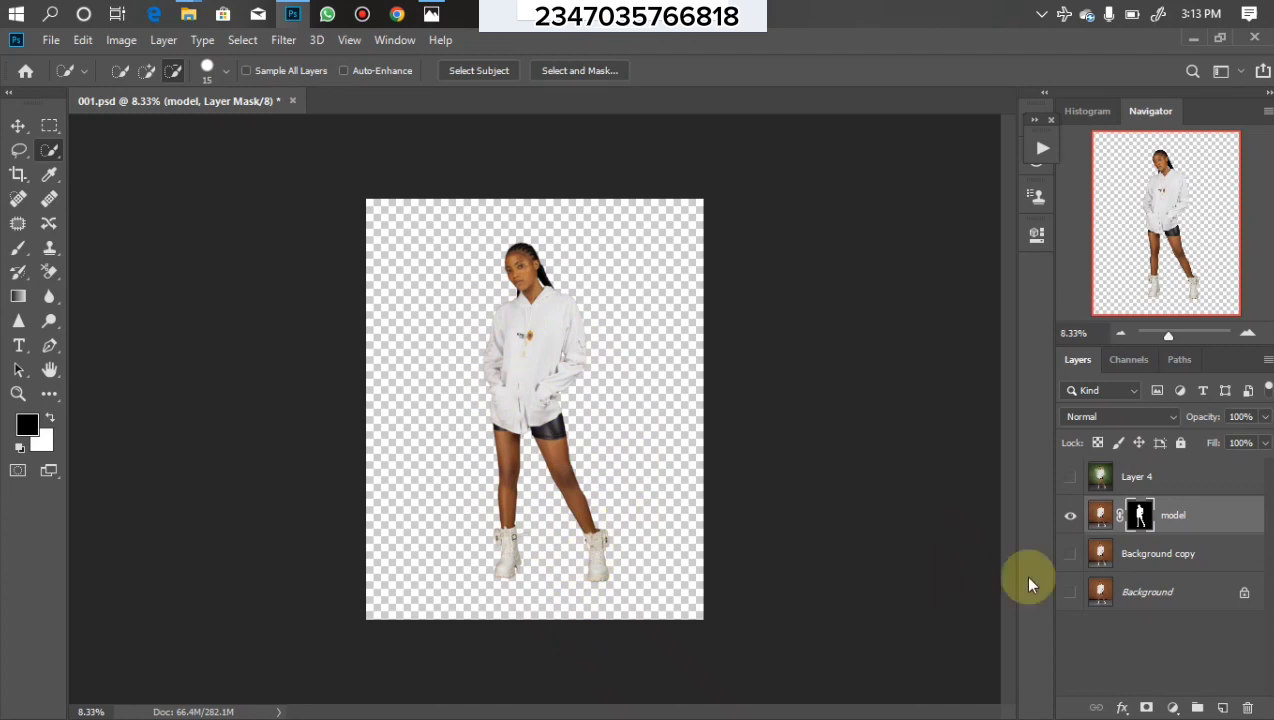
left_click_drag(1064, 575, 1068, 594)
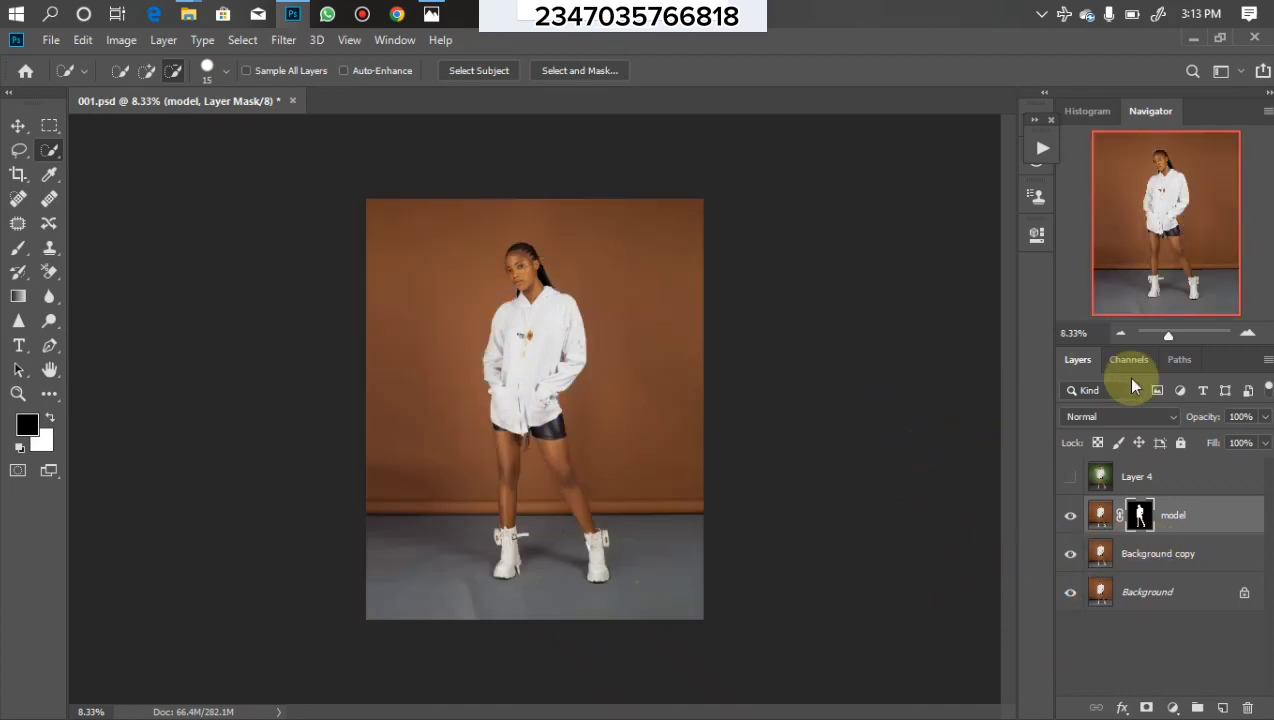
Make the Background copy layer active and load the model layer's mask as a selection
left_click(1160, 568)
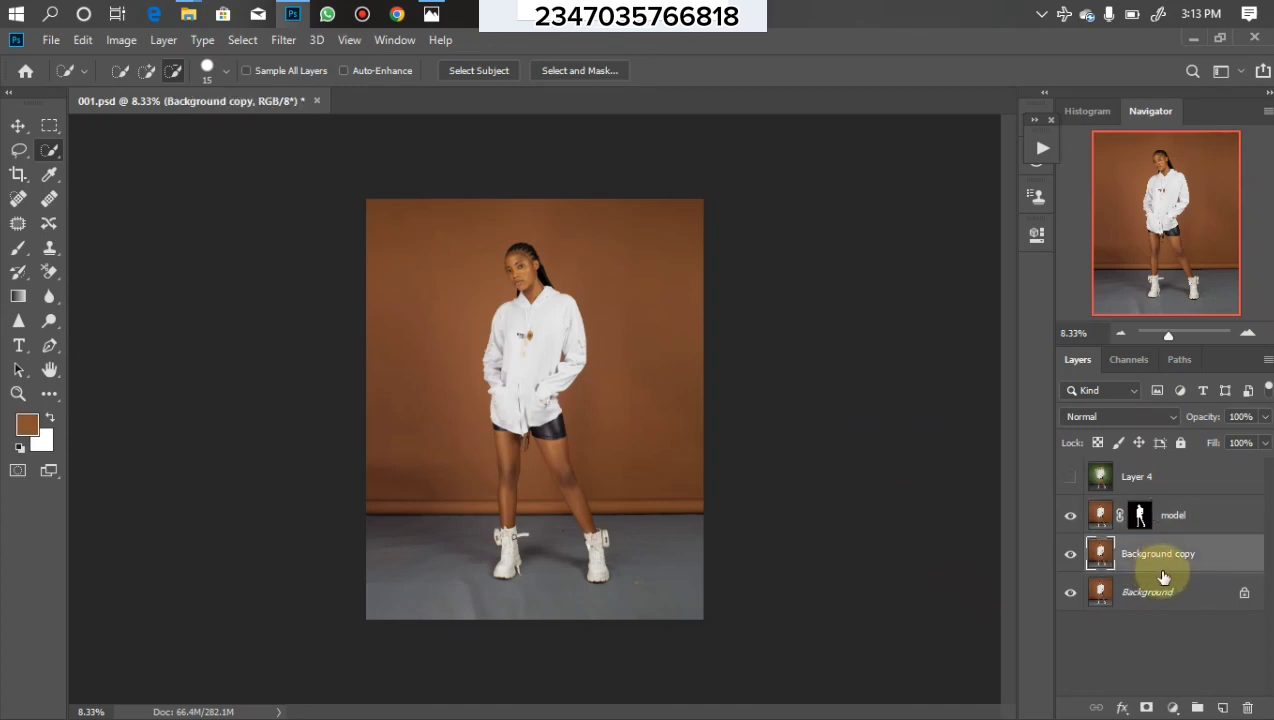
left_click_drag(1163, 572, 1146, 526)
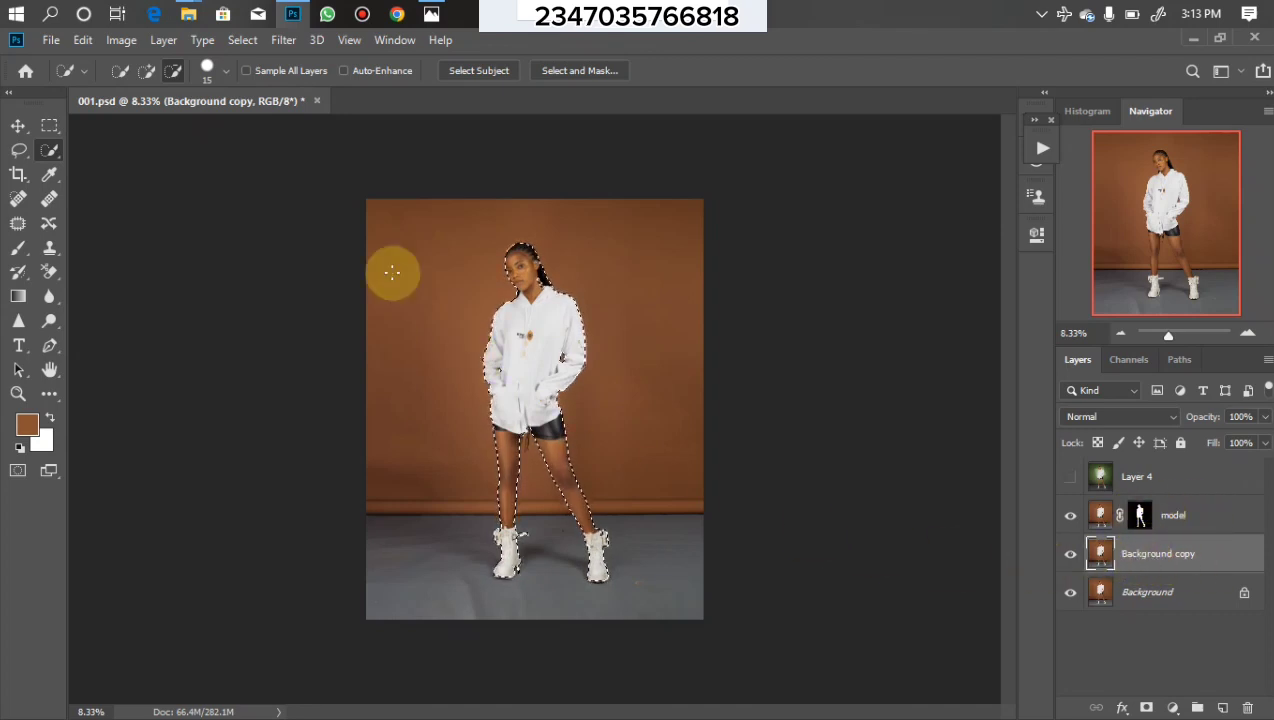
Expand the selection by 8 pixels, remove the model's figure from the Background copy layer, and deselect
left_click(244, 42)
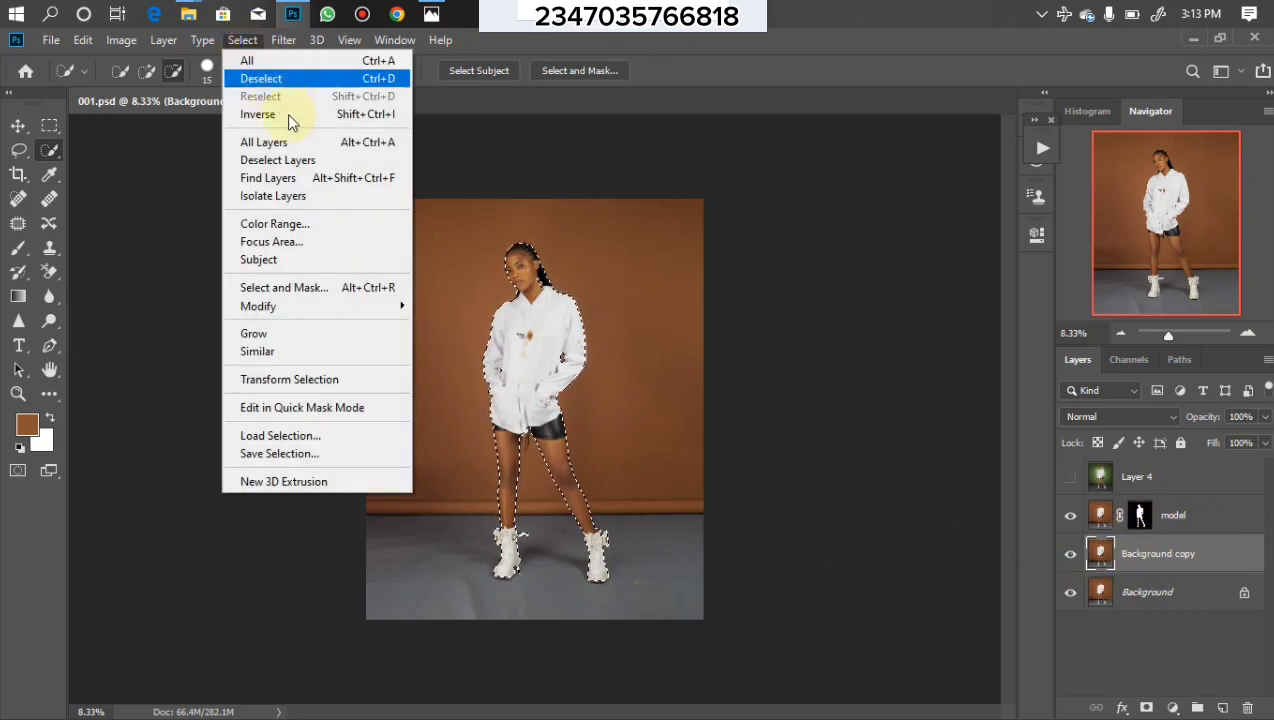
left_click(326, 308)
left_click(458, 348)
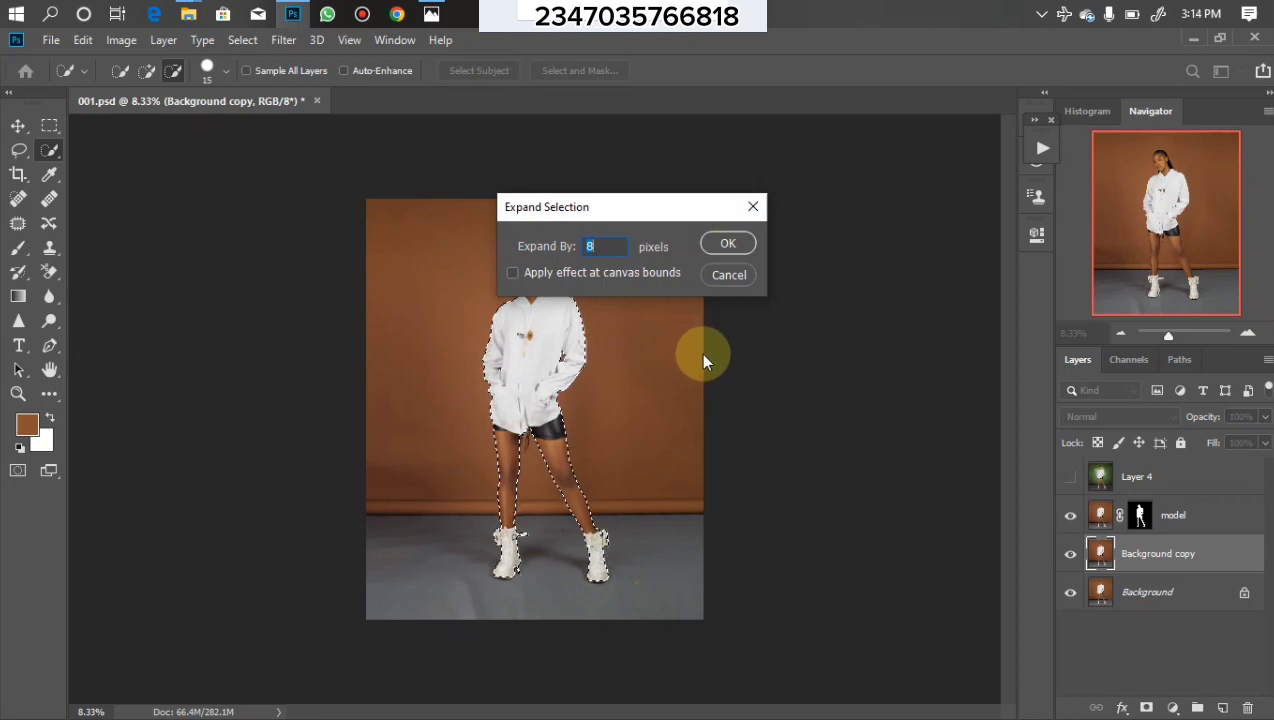
key("Return")
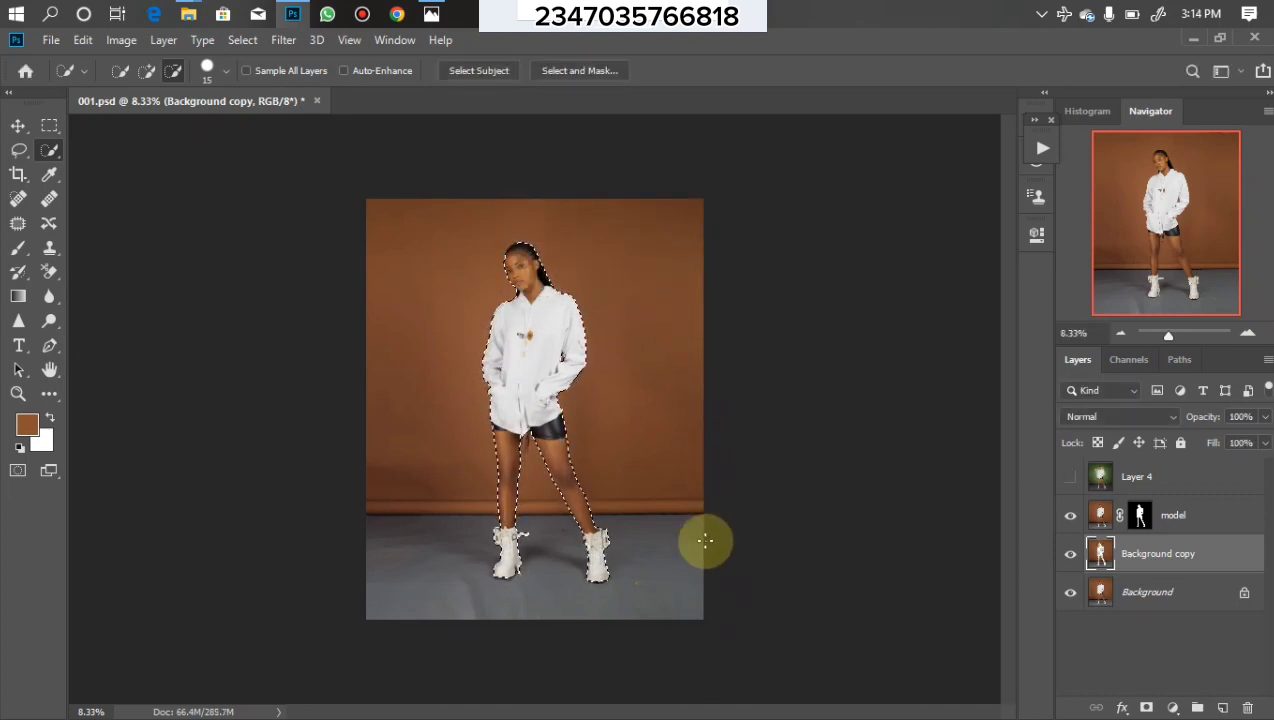
key("ctrl+d")
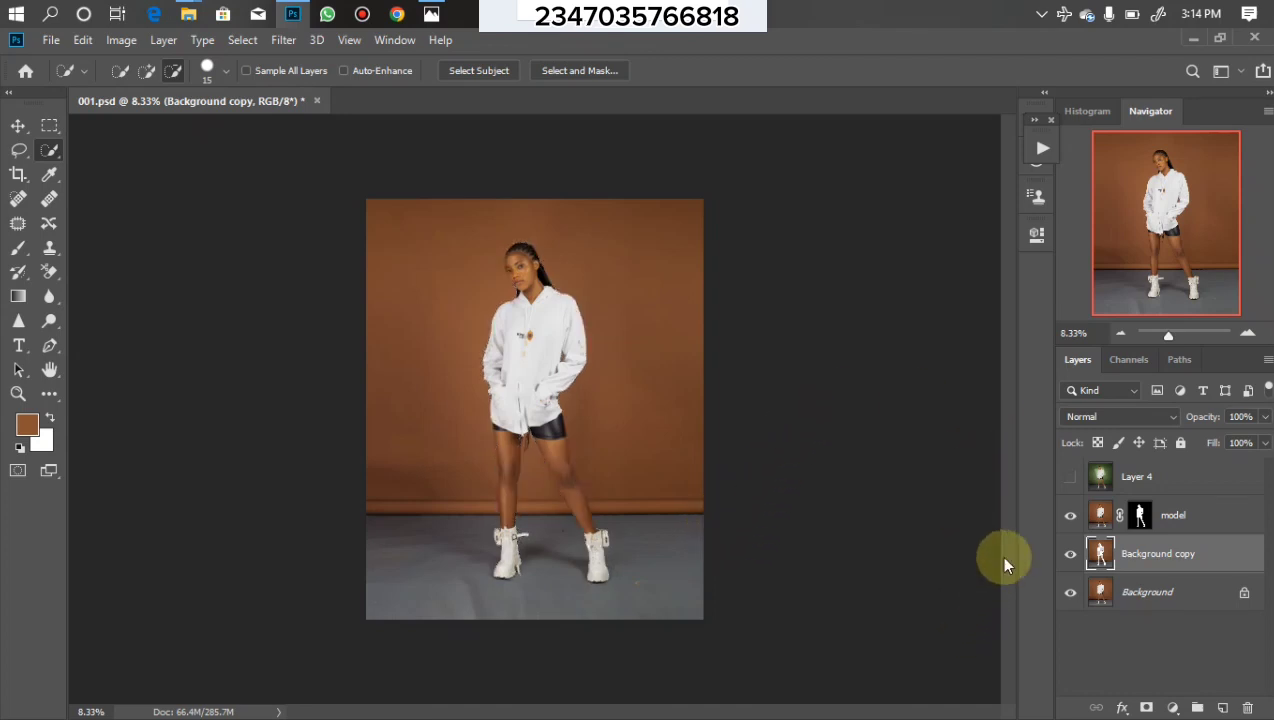
Check the figure-shaped hole in the Background copy layer by temporarily hiding the Background and model layers
left_click(1070, 593)
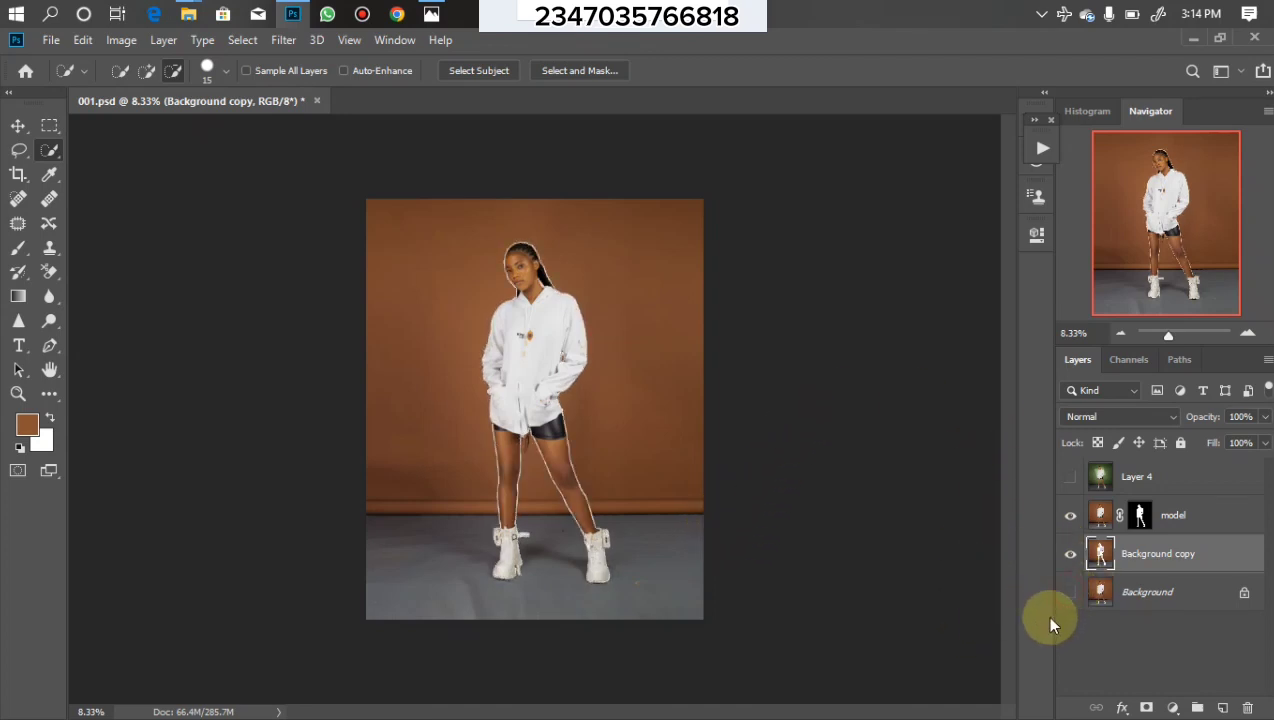
left_click(1070, 515)
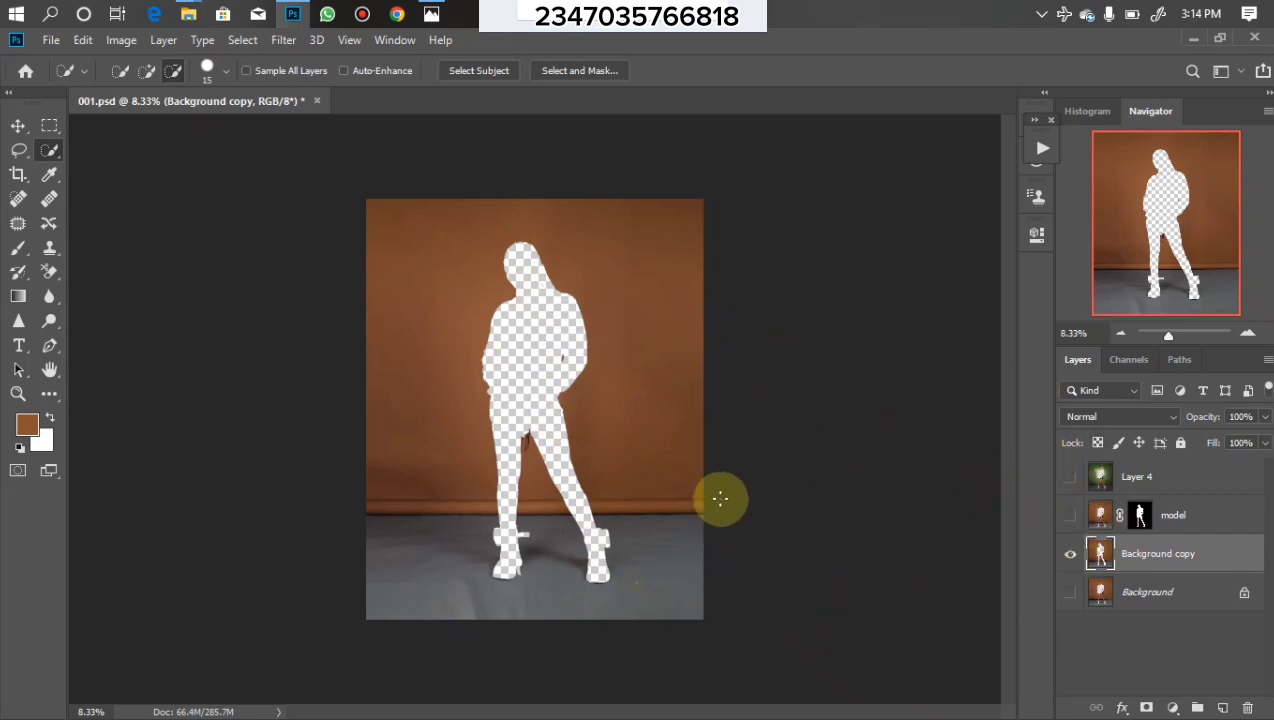
left_click(1070, 515)
left_click(1070, 592)
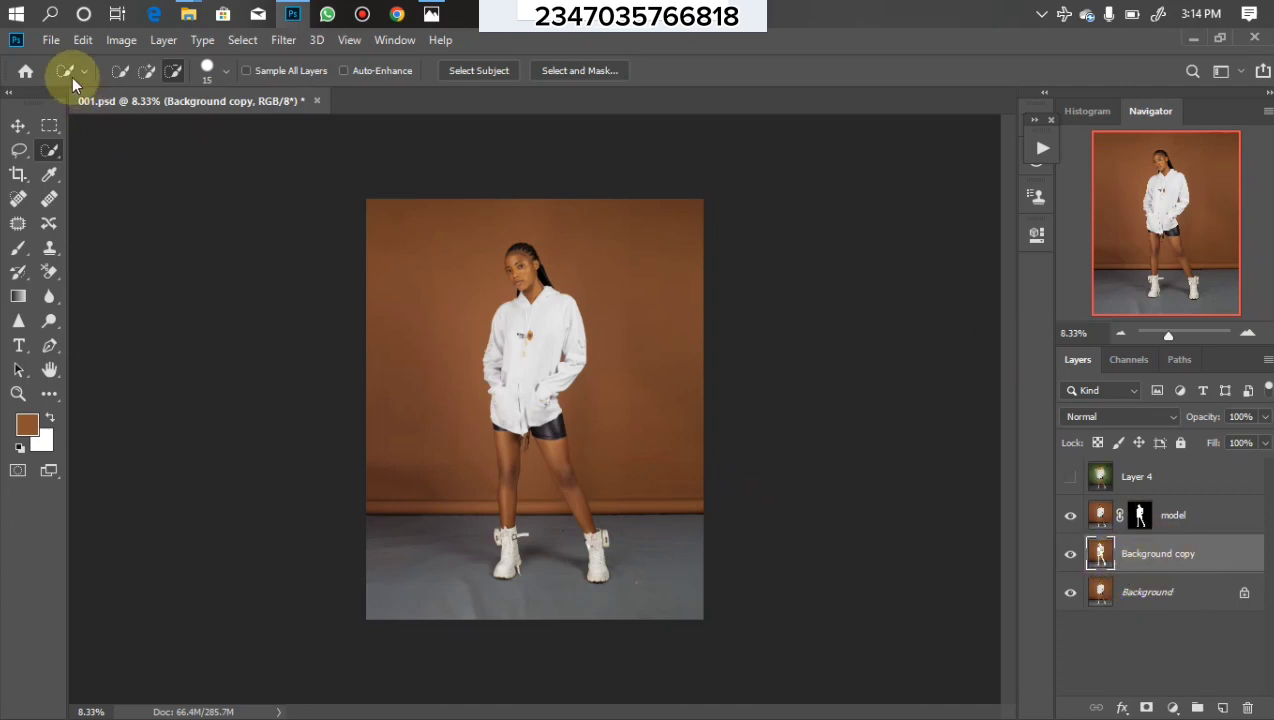
Outline the grey floor below the brown backdrop with a closed Polygonal Lasso selection on the Background copy layer
left_click(47, 130)
left_click(21, 154)
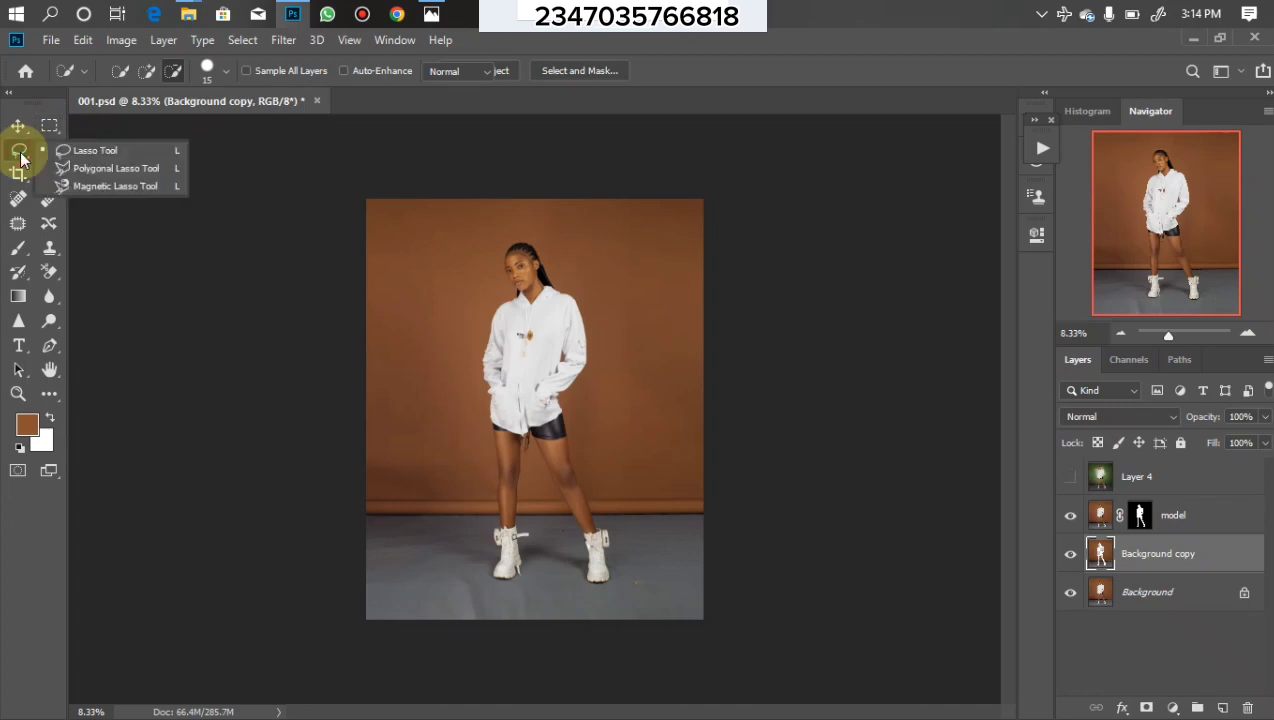
left_click(101, 169)
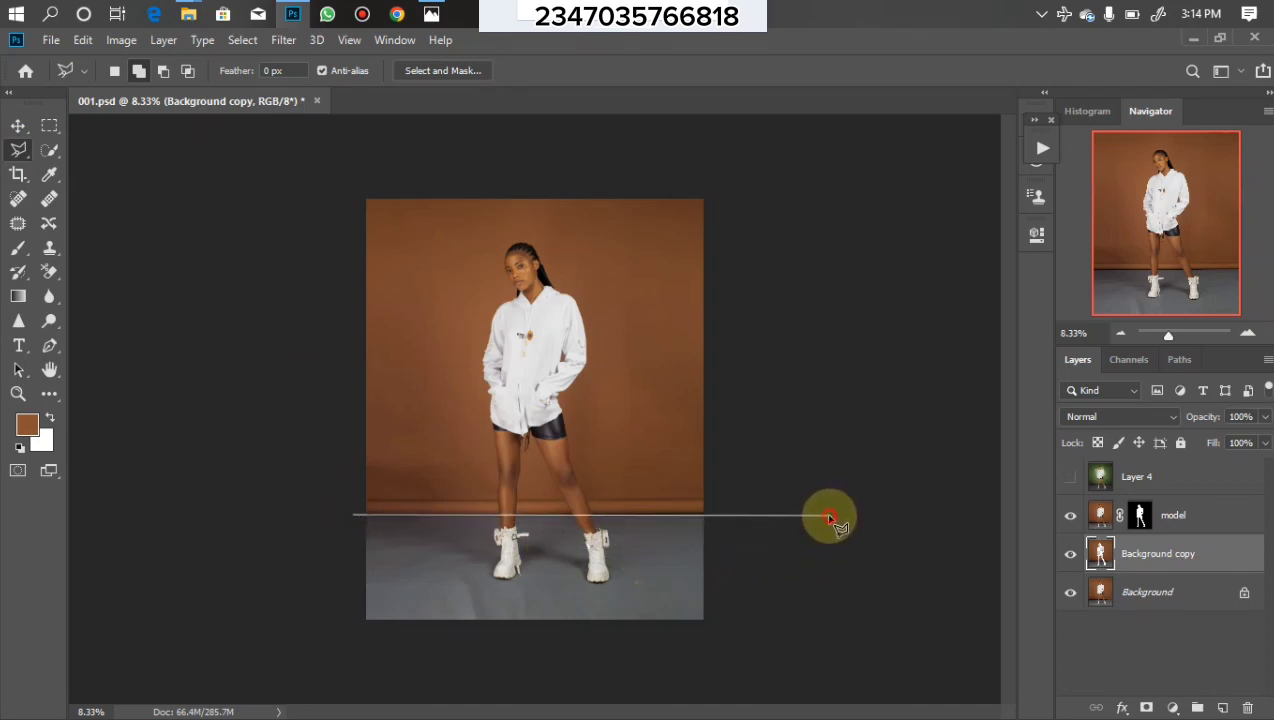
left_click(829, 517)
left_click(754, 620)
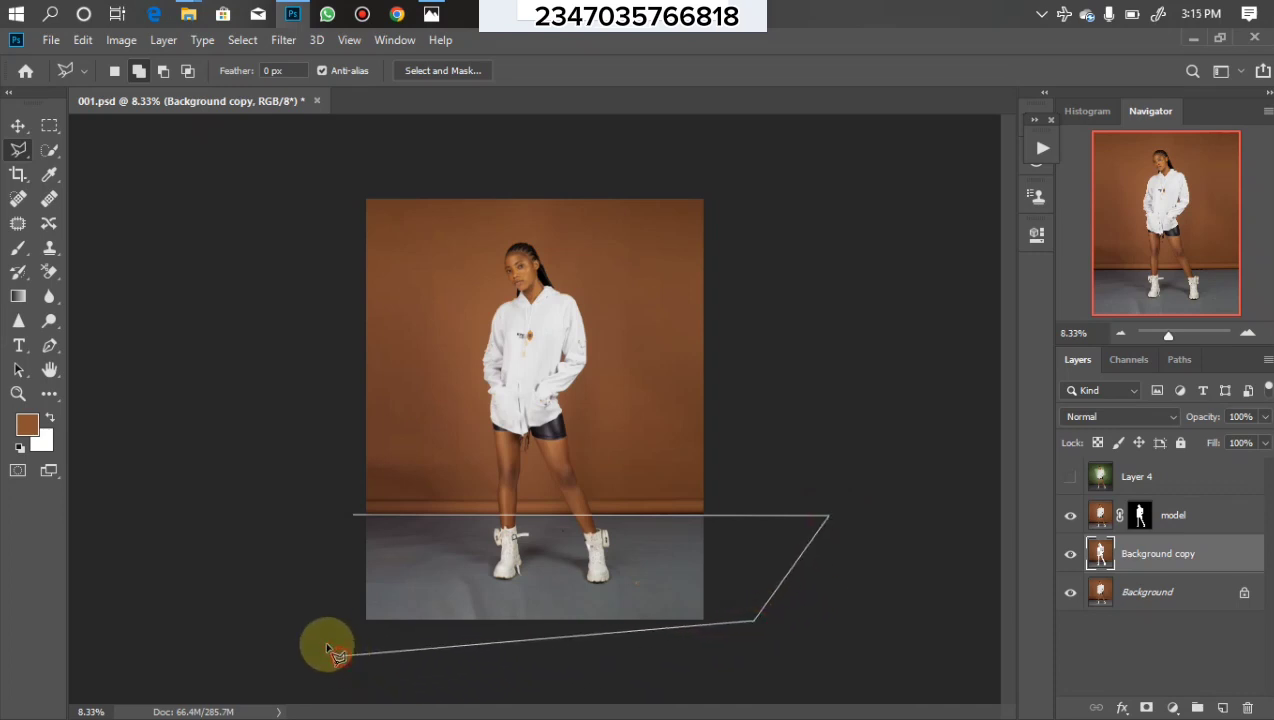
left_click(340, 655)
left_click(351, 520)
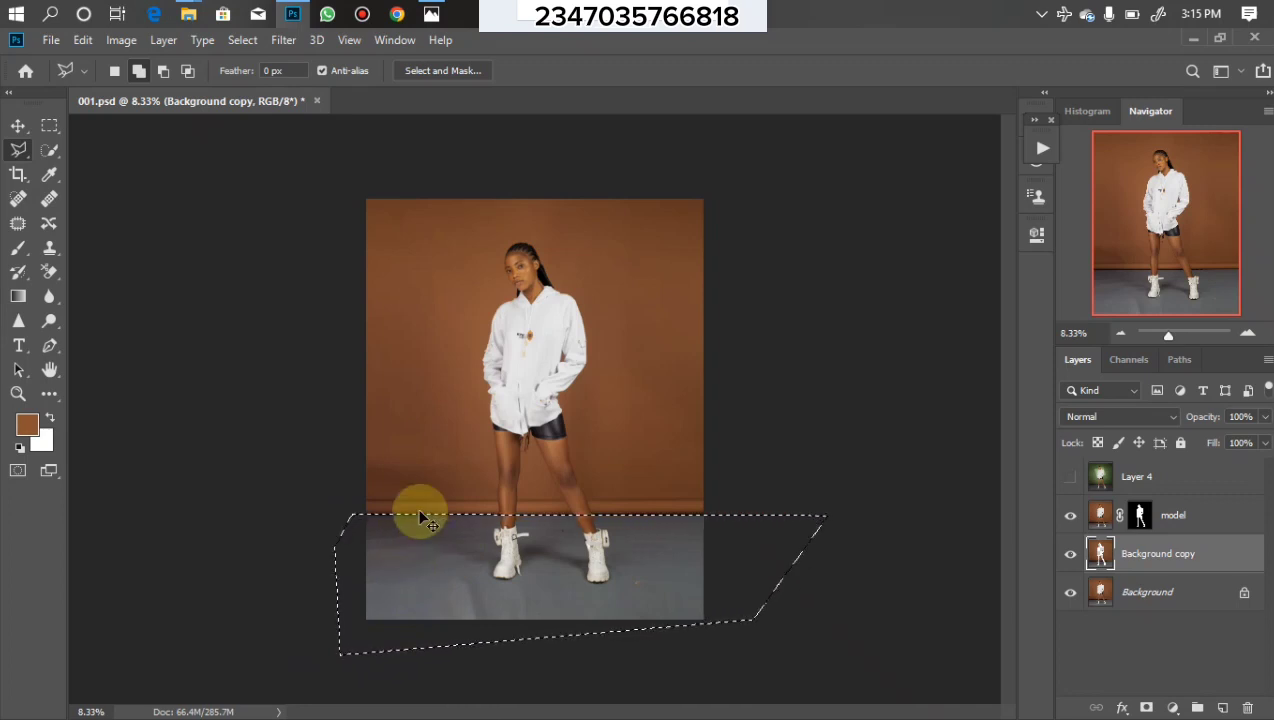
Copy the selected floor to a new layer, duplicate that layer, and clip the duplicate to the floor layer below
key("ctrl+j")
key("ctrl+j")
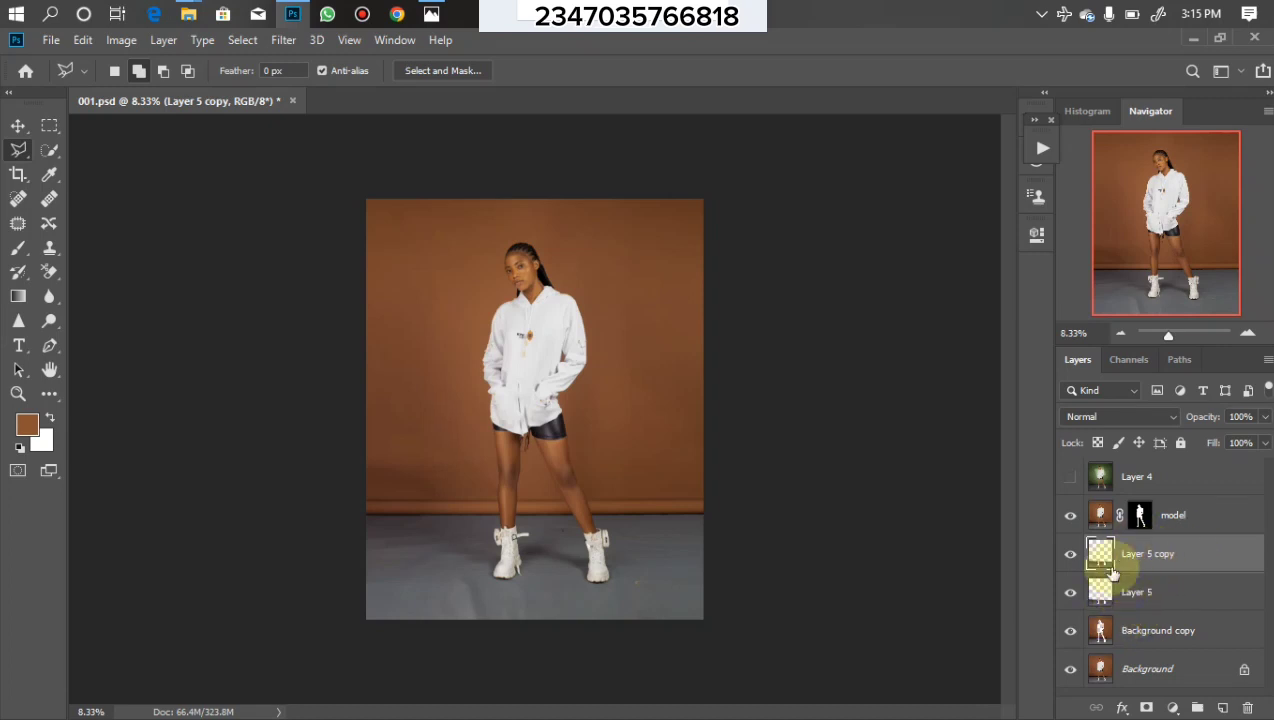
right_click(1188, 558)
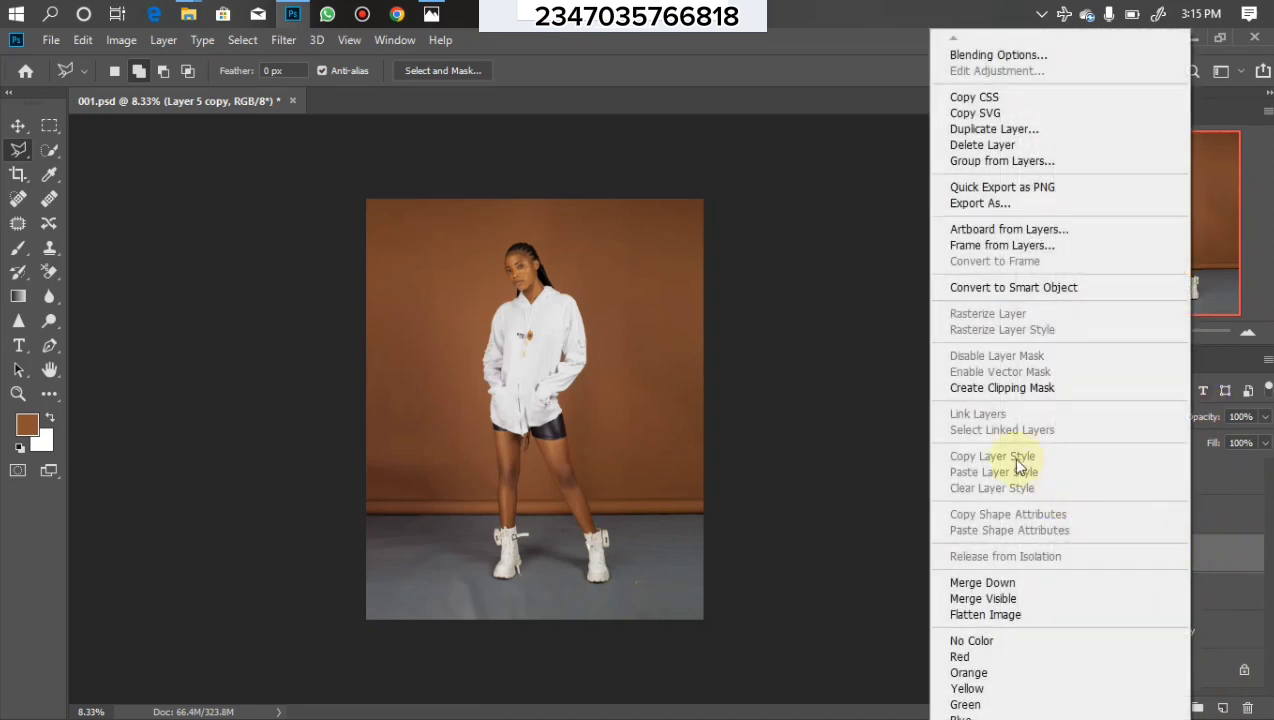
left_click(1025, 392)
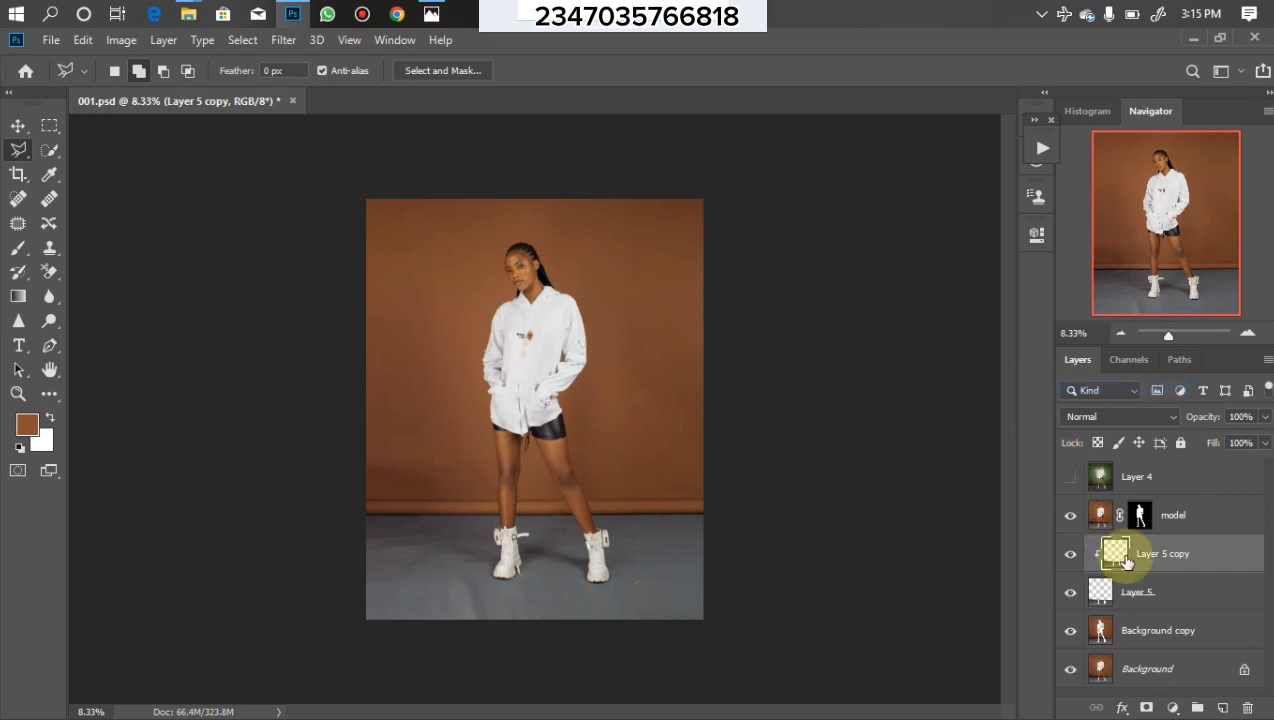
Apply a Gaussian Blur with a 78.4-pixel radius to the clipped floor copy
left_click(282, 40)
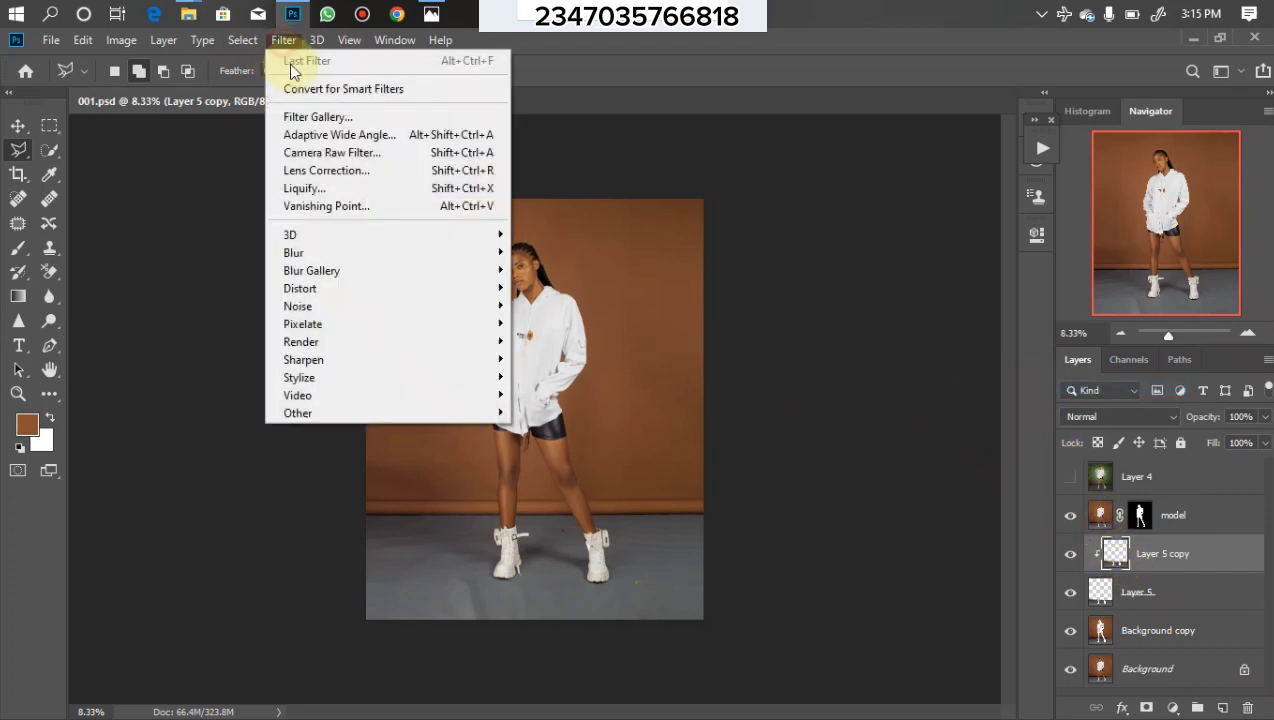
mouse_move(409, 258)
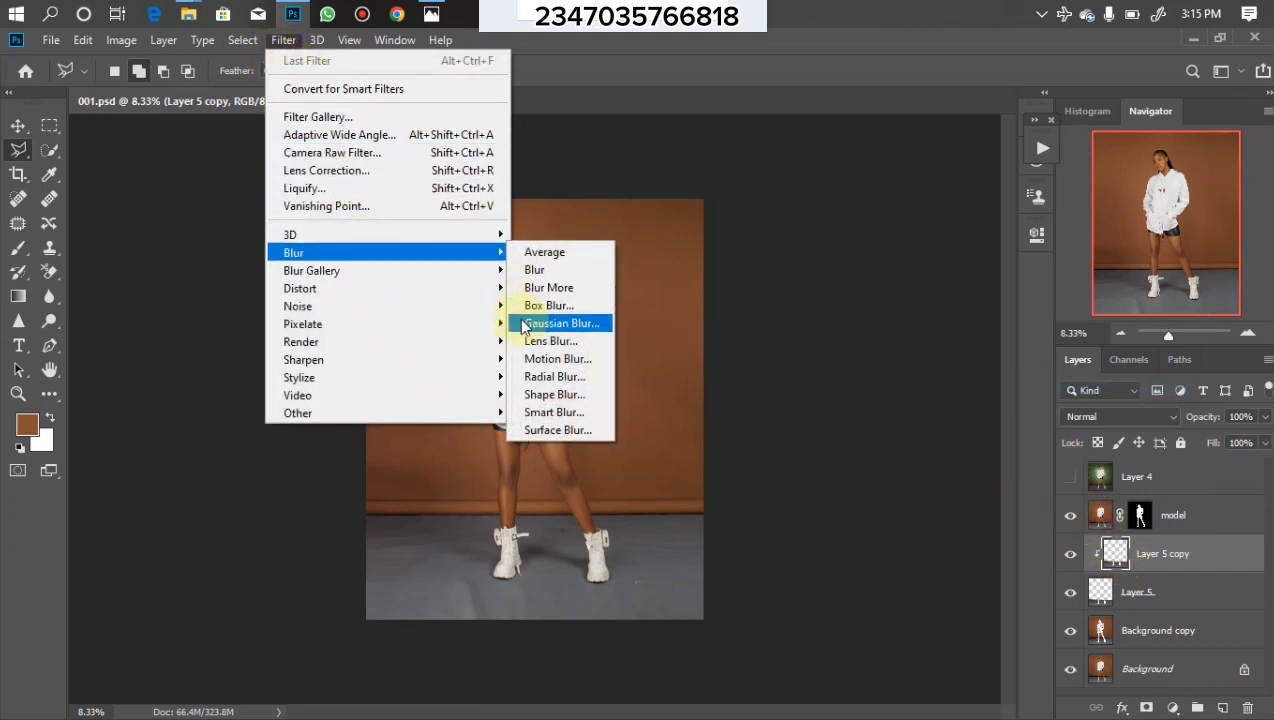
left_click(561, 323)
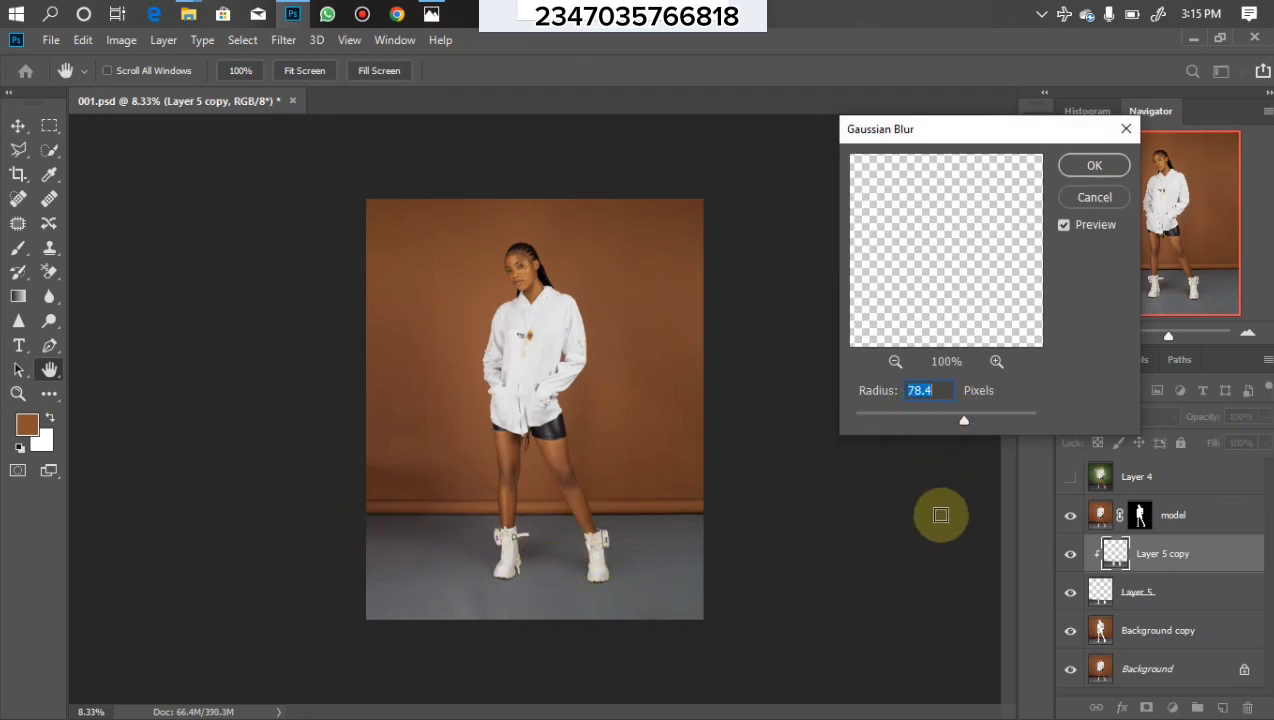
left_click(1090, 165)
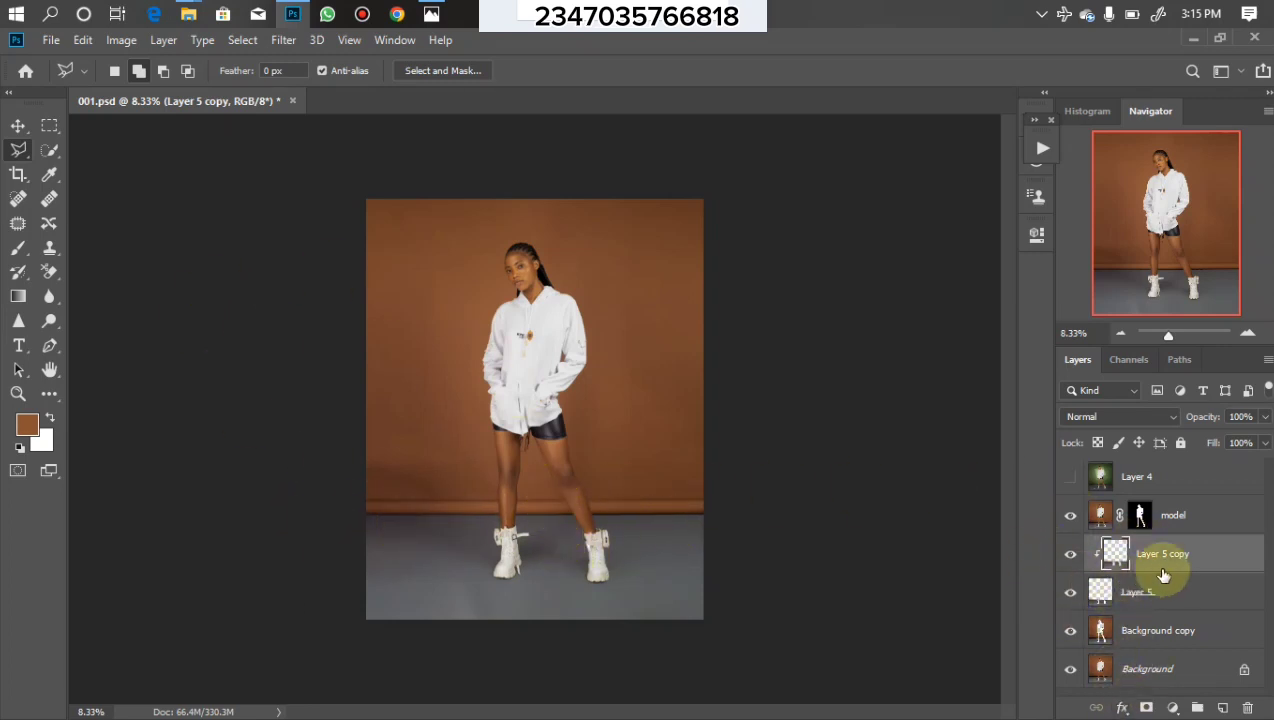
Add a layer mask to the blurred floor copy and paint black along the floor's back edge and around the boots
left_click(1147, 708)
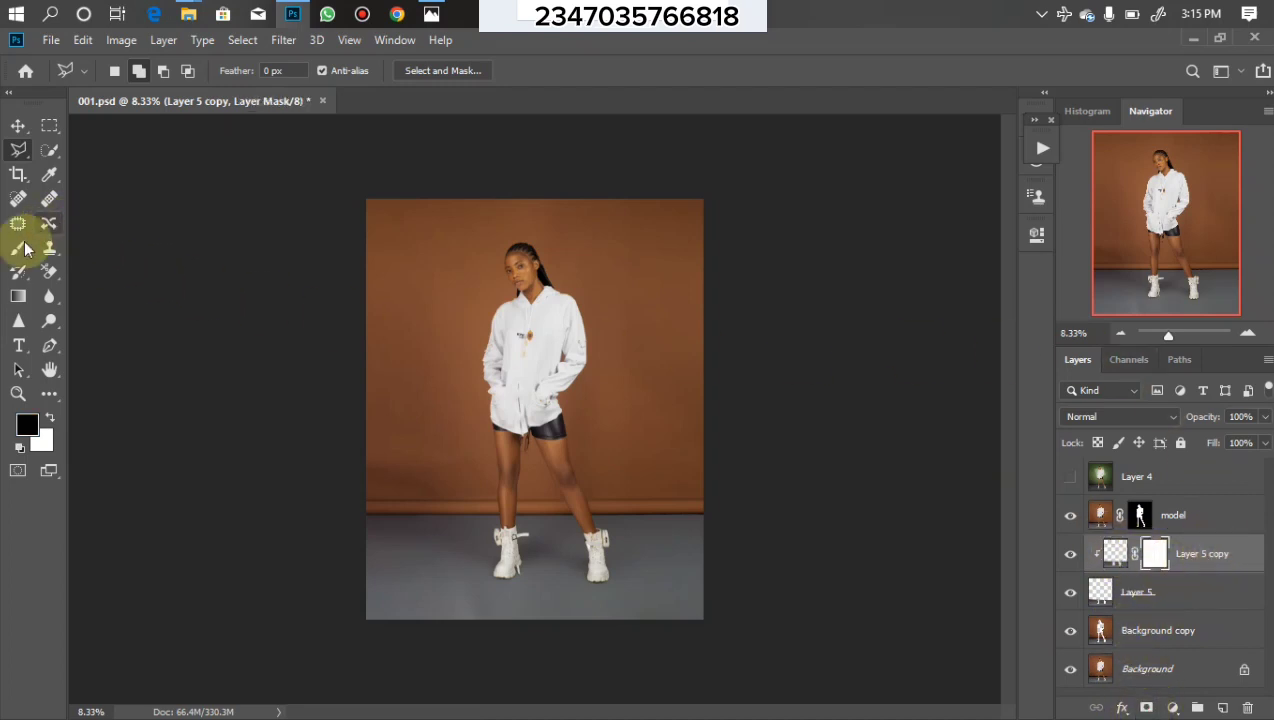
left_click(20, 248)
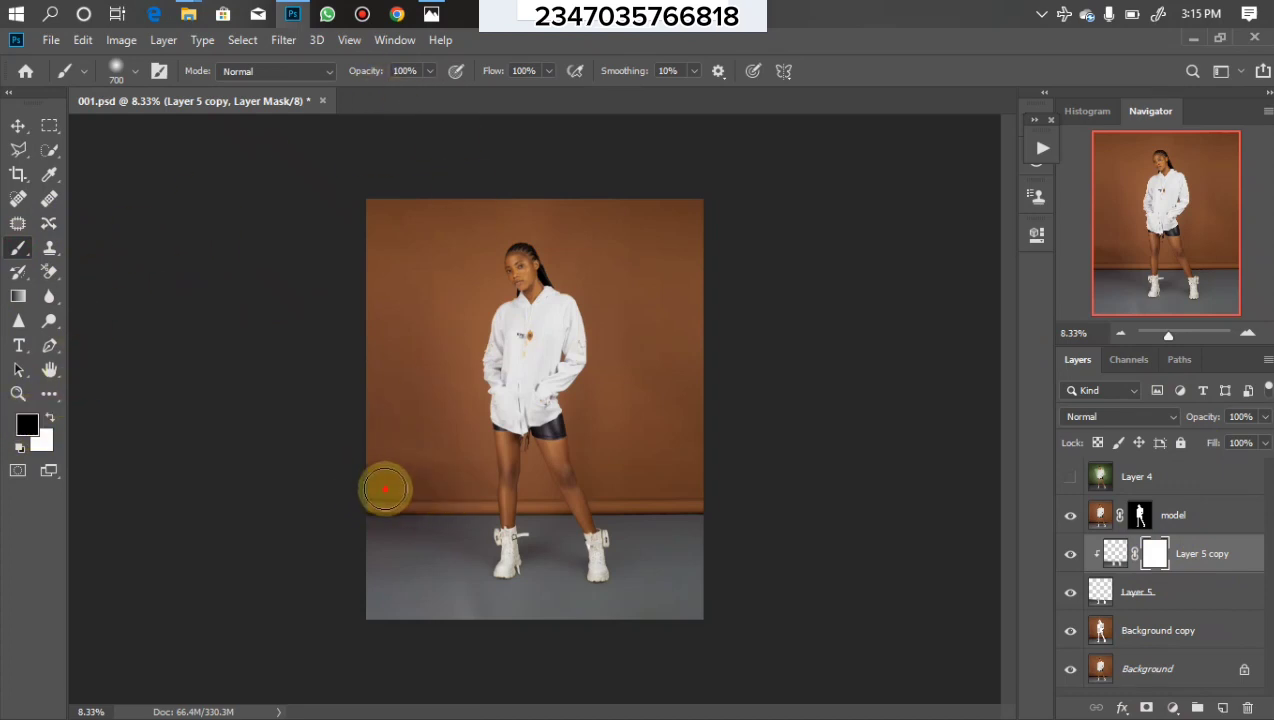
mouse_move(424, 493)
left_mouse_down()
mouse_move(595, 495)
mouse_move(583, 503)
left_mouse_up()
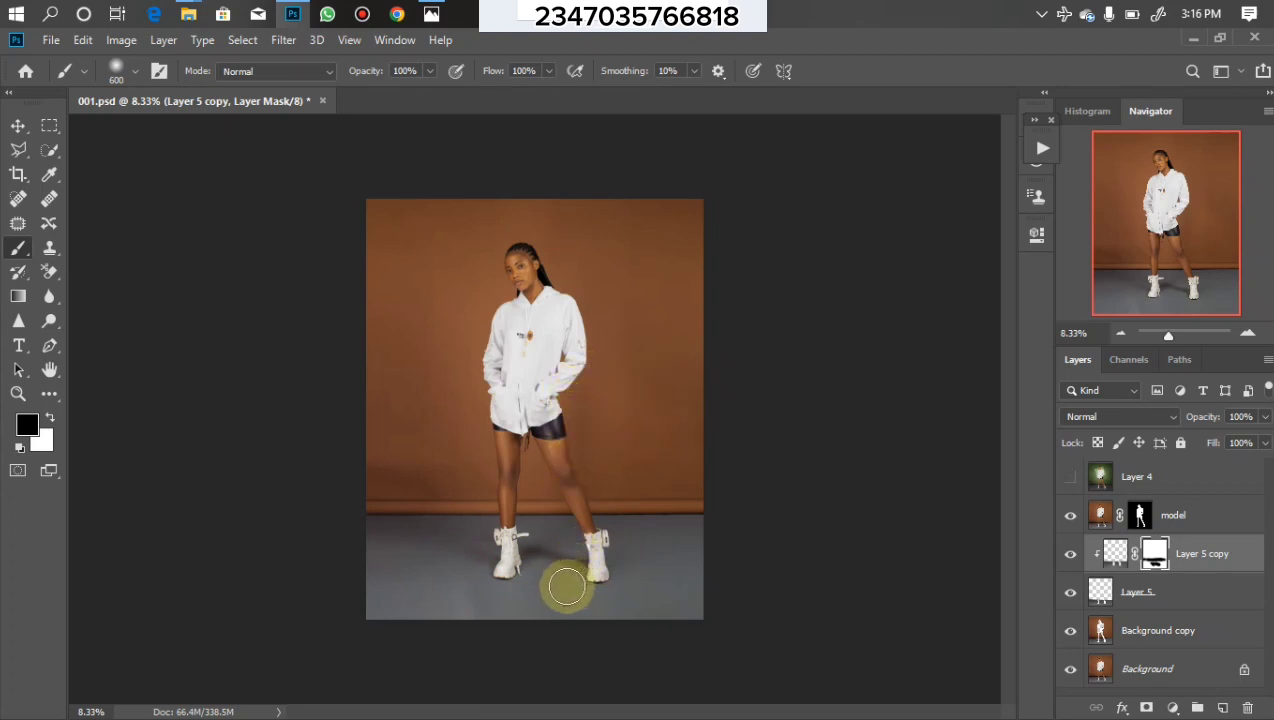
left_click(530, 383)
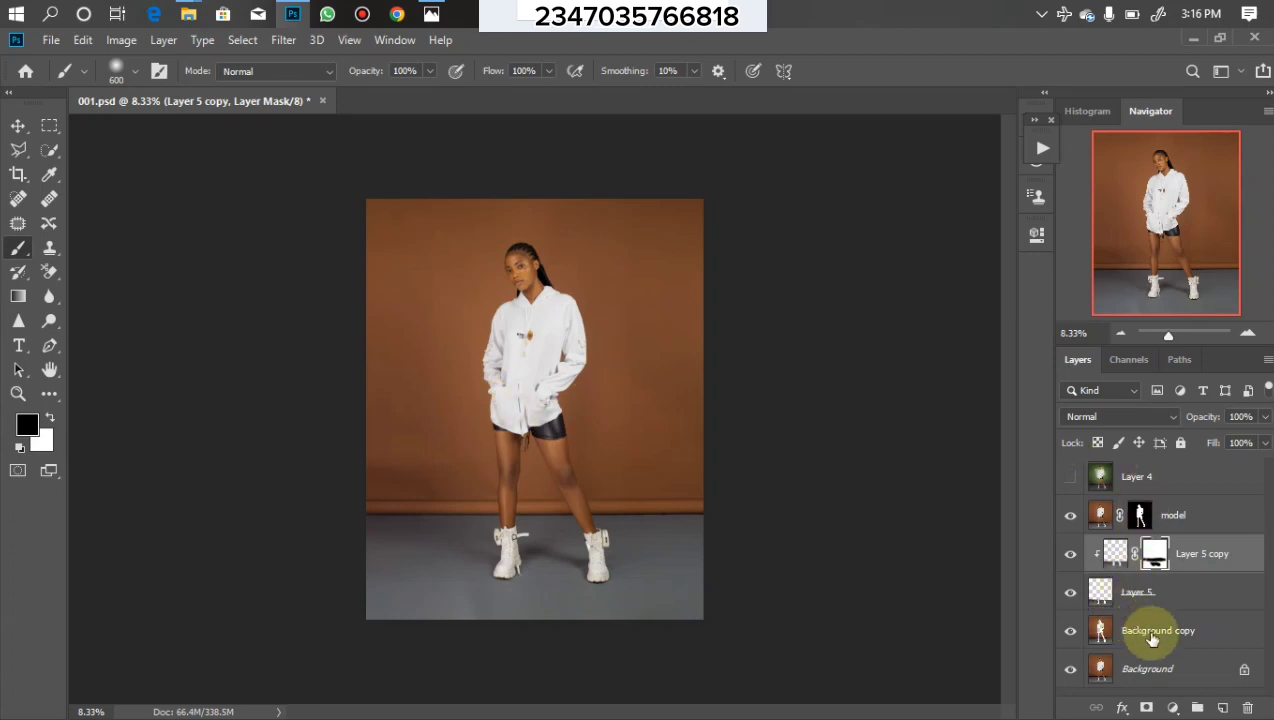
Make a rectangular selection of the brown backdrop above its bottom roll on the Background copy layer
left_click(1178, 632)
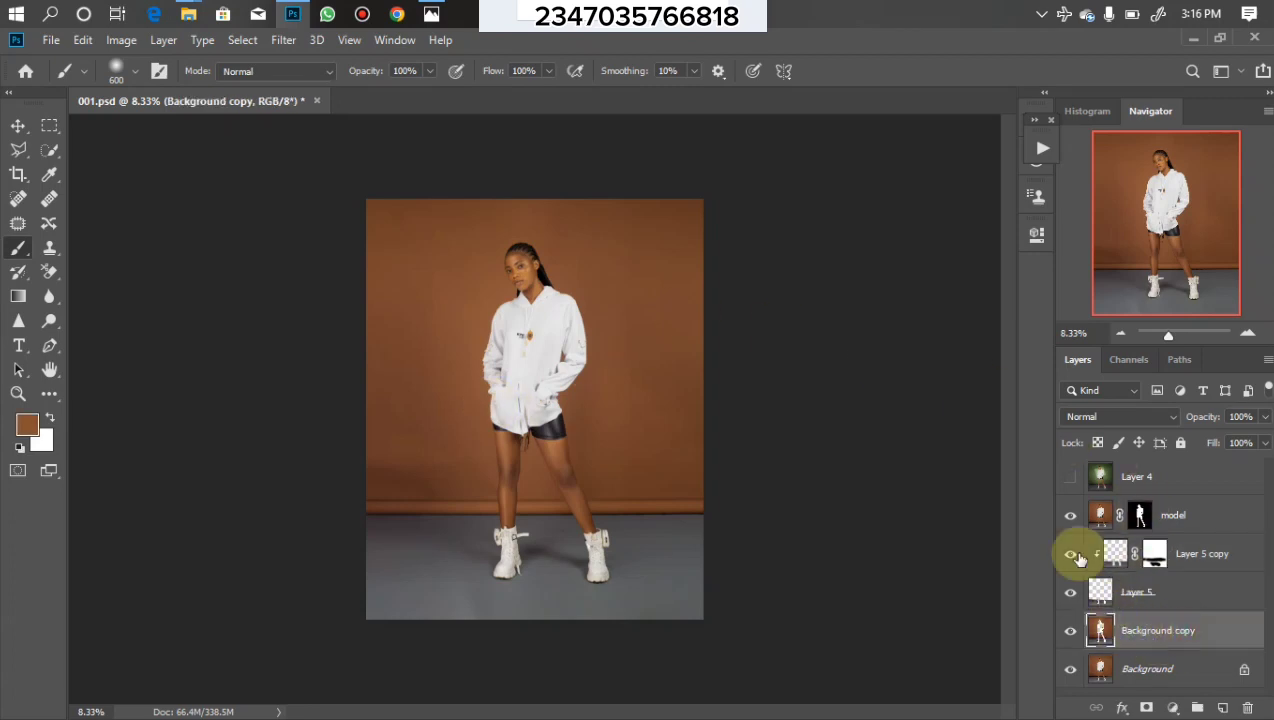
left_click(50, 128)
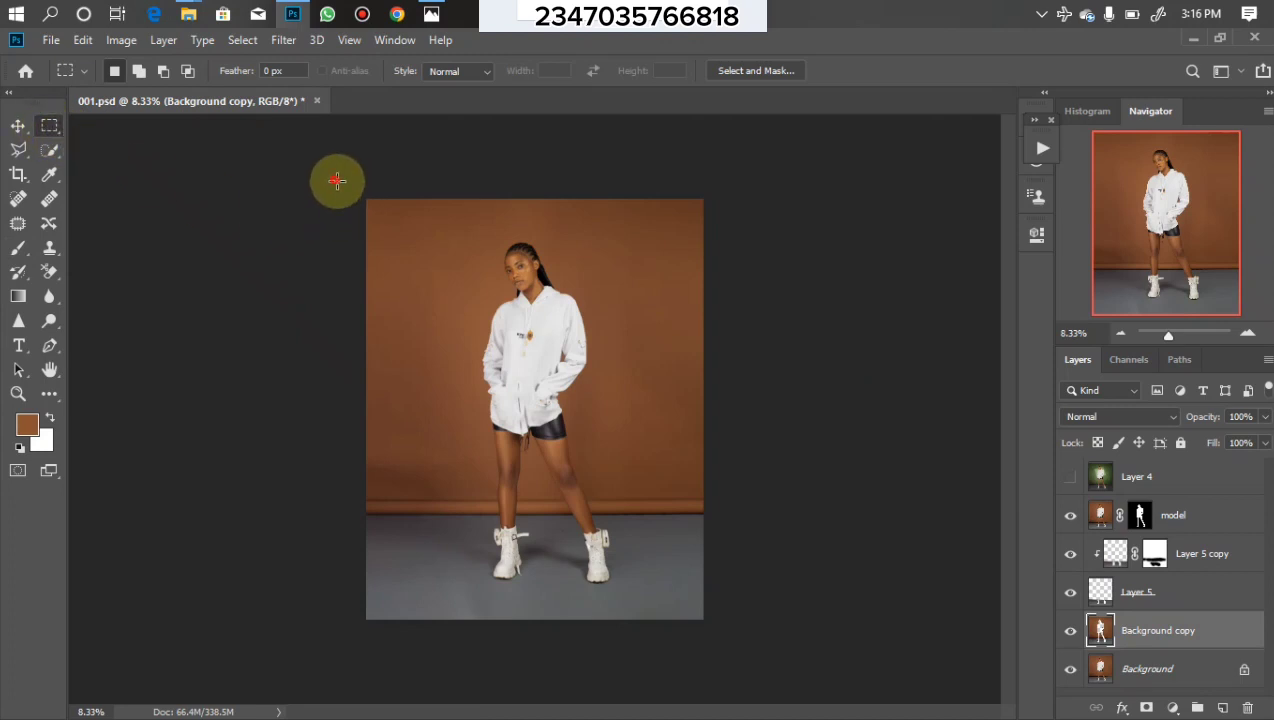
left_click_drag(336, 179, 754, 496)
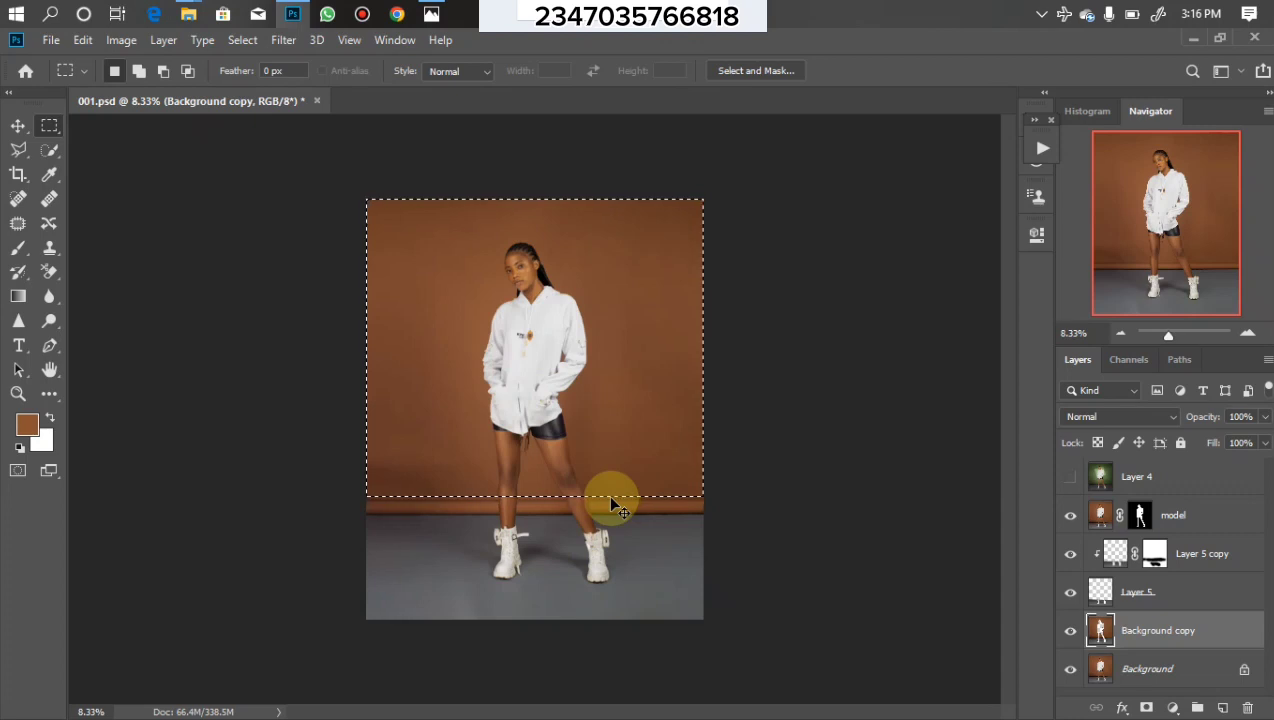
Copy the selected brown backdrop to a new layer, duplicate that layer, and clip the duplicate to the backdrop layer below
key("ctrl+j")
key("ctrl+d")
key("ctrl+j")
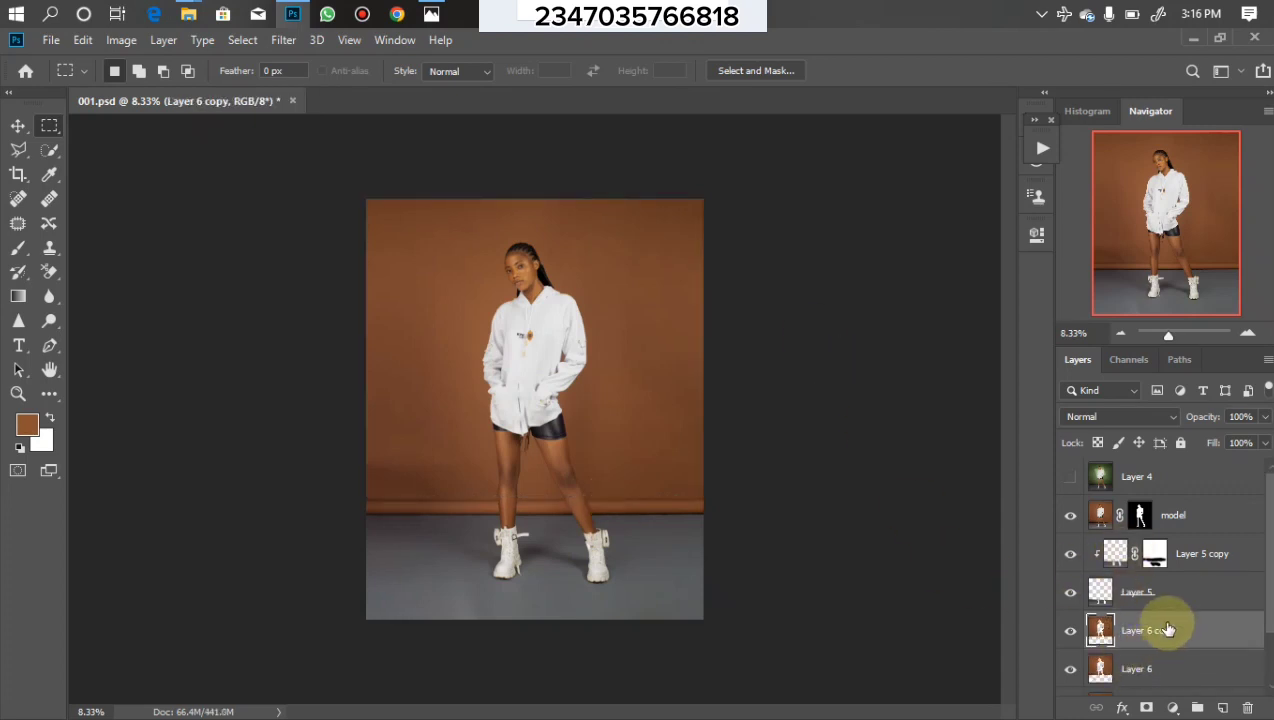
right_click(1175, 638)
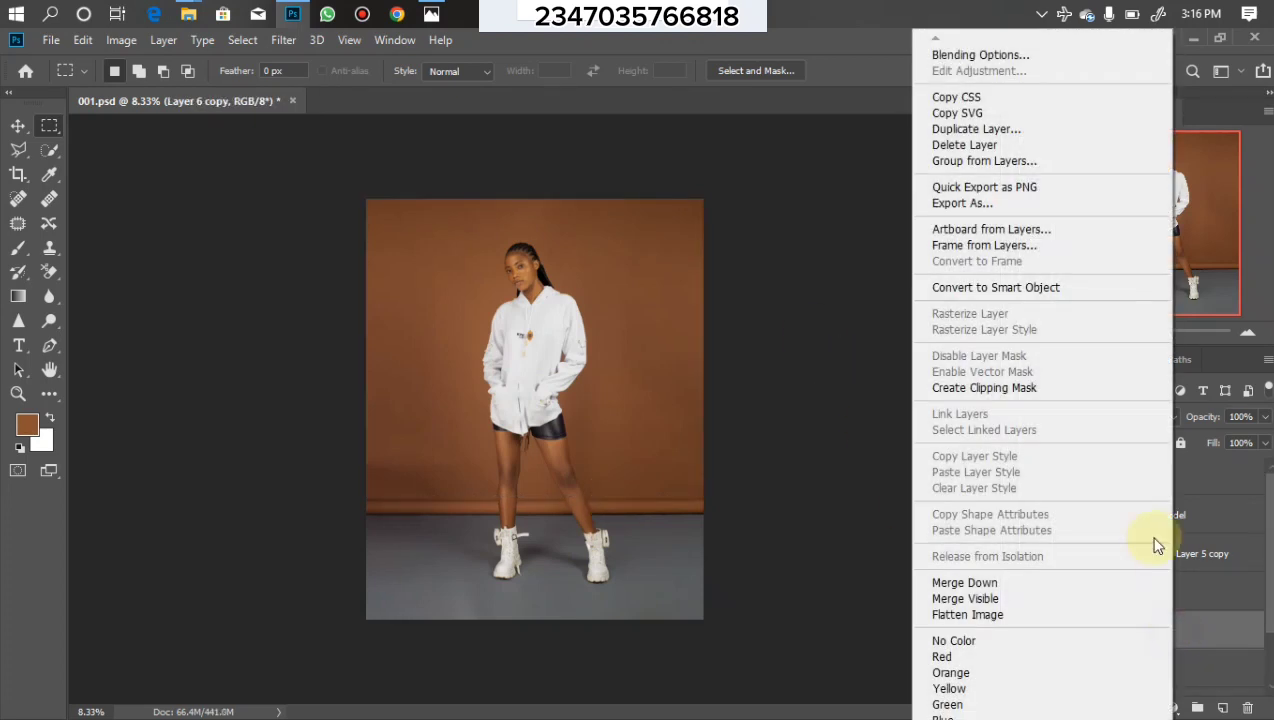
left_click(1005, 389)
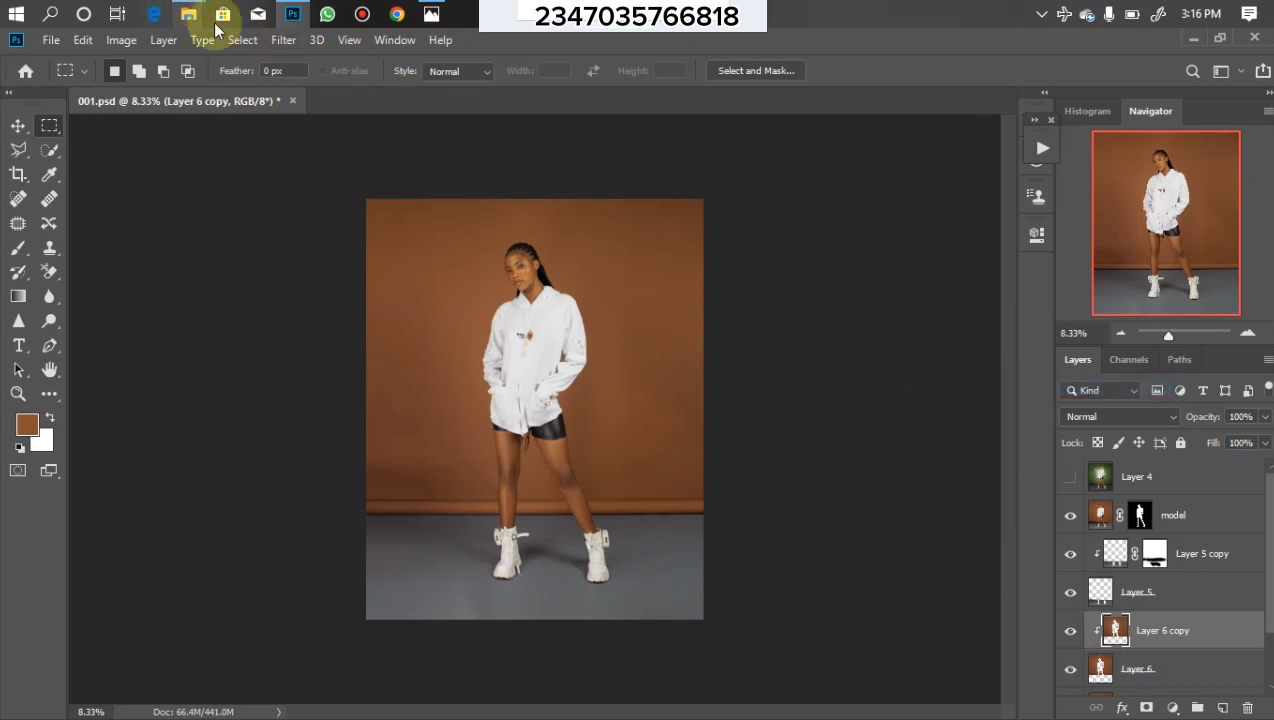
left_click(283, 40)
key("Escape")
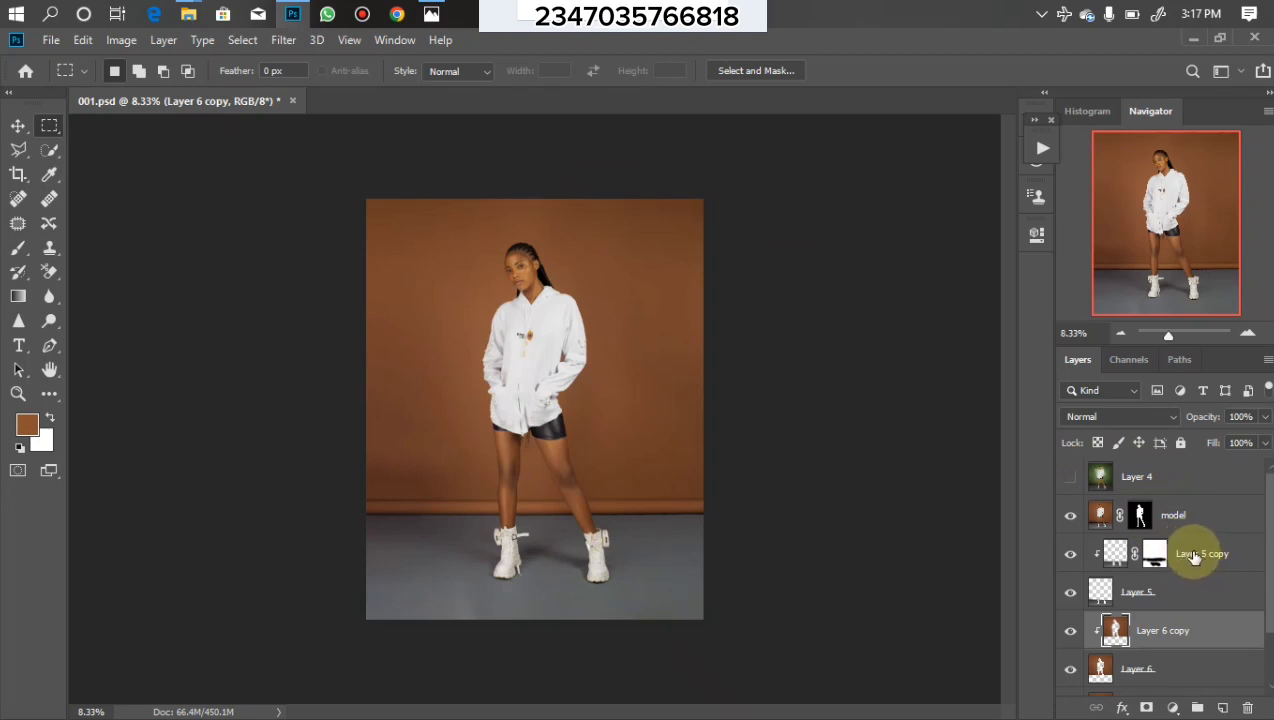
With Layer 5 copy active, draw a circular selection and centre it over the model's torso
left_click(1152, 551)
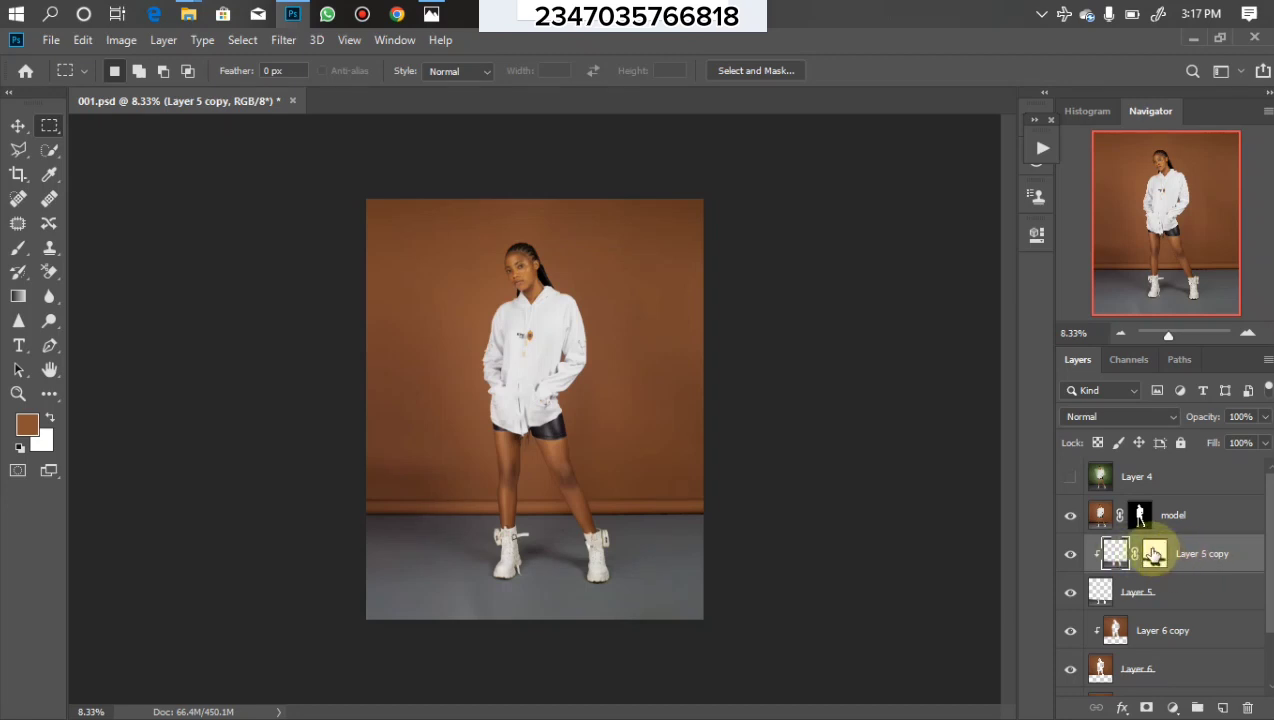
right_click(50, 128)
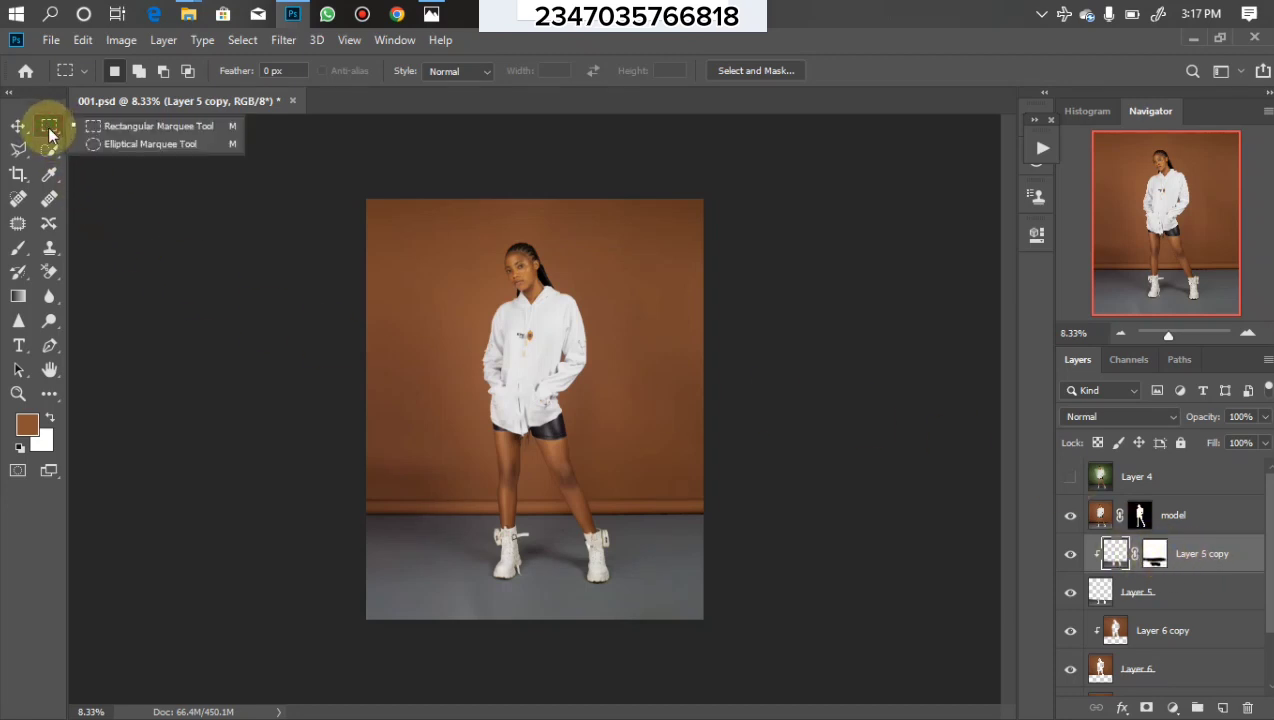
left_click(140, 143)
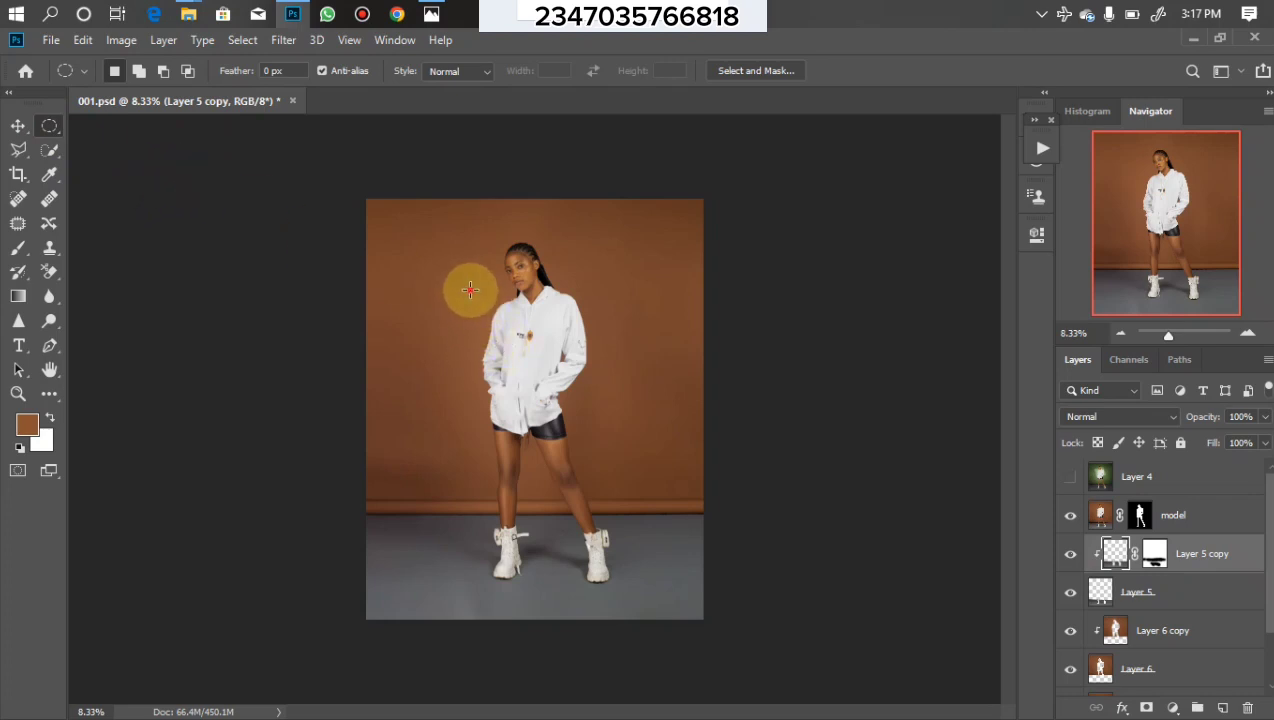
left_click_drag(468, 289, 648, 469)
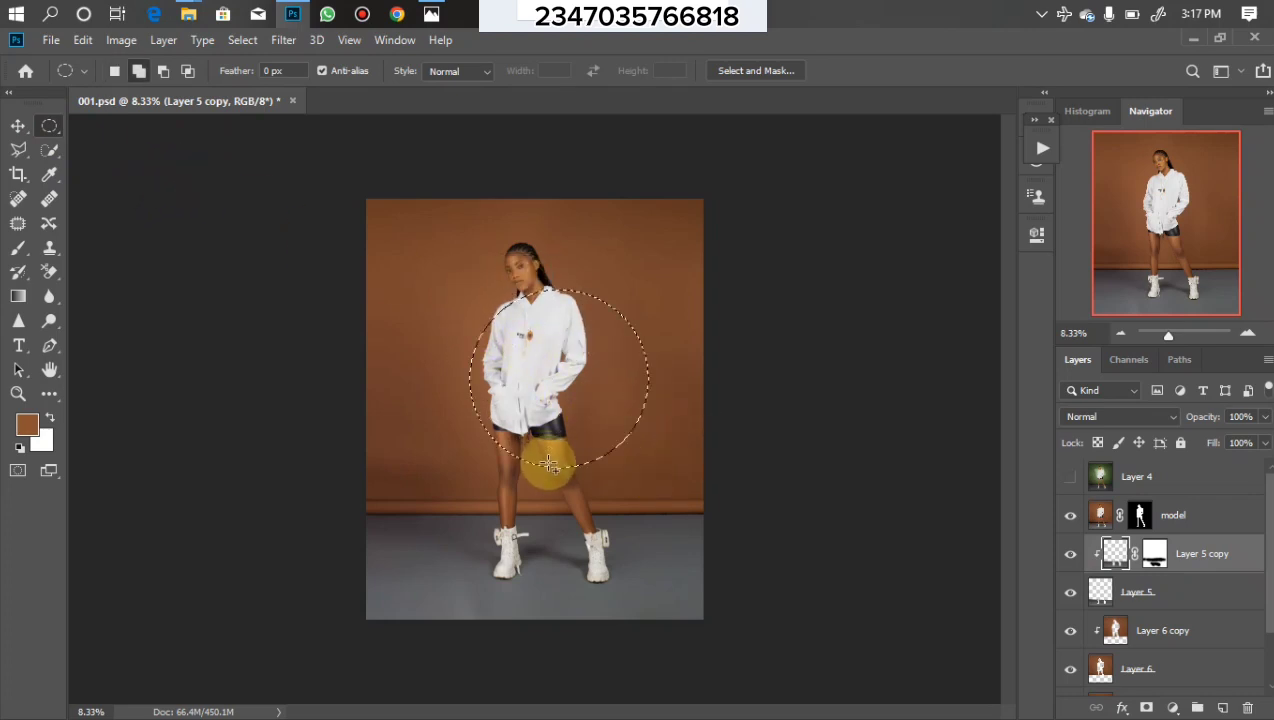
mouse_move(553, 386)
left_mouse_down()
mouse_move(549, 375)
mouse_move(524, 382)
mouse_move(534, 370)
left_mouse_up()
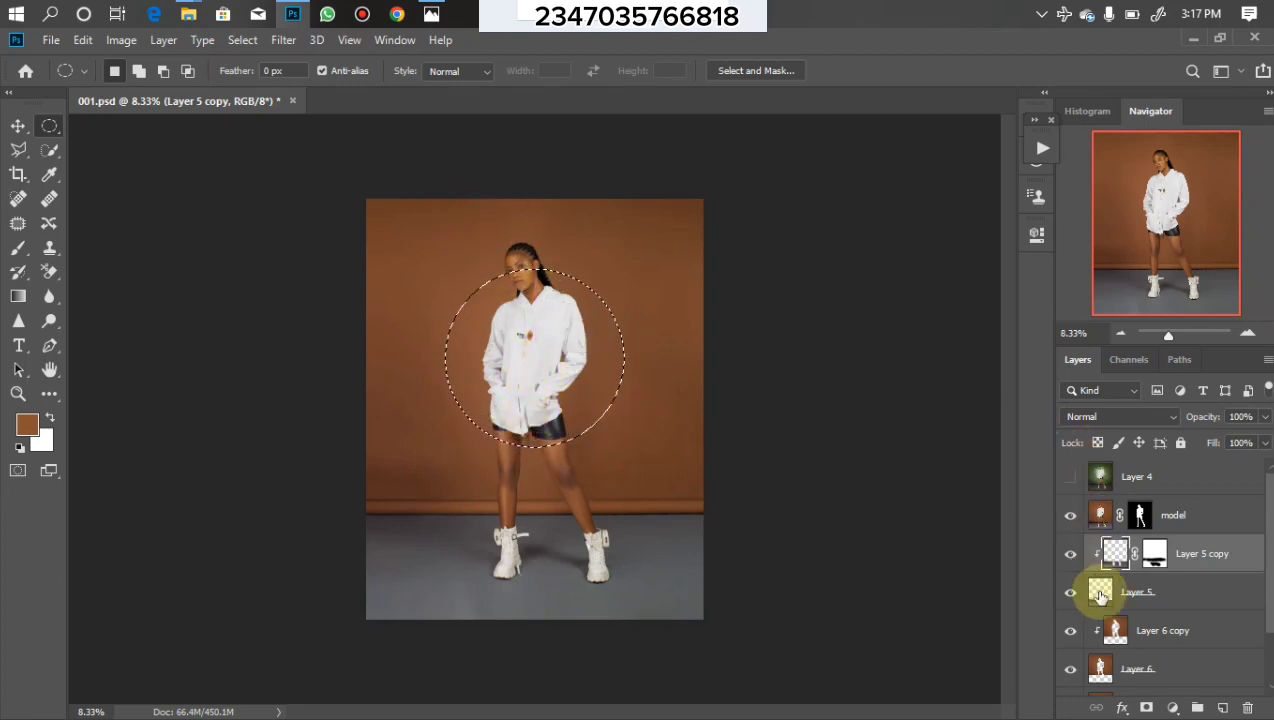
Brighten the circled area with a masked Curves adjustment raised in the midtones, and feather its mask to 671.7 px
left_click(1172, 707)
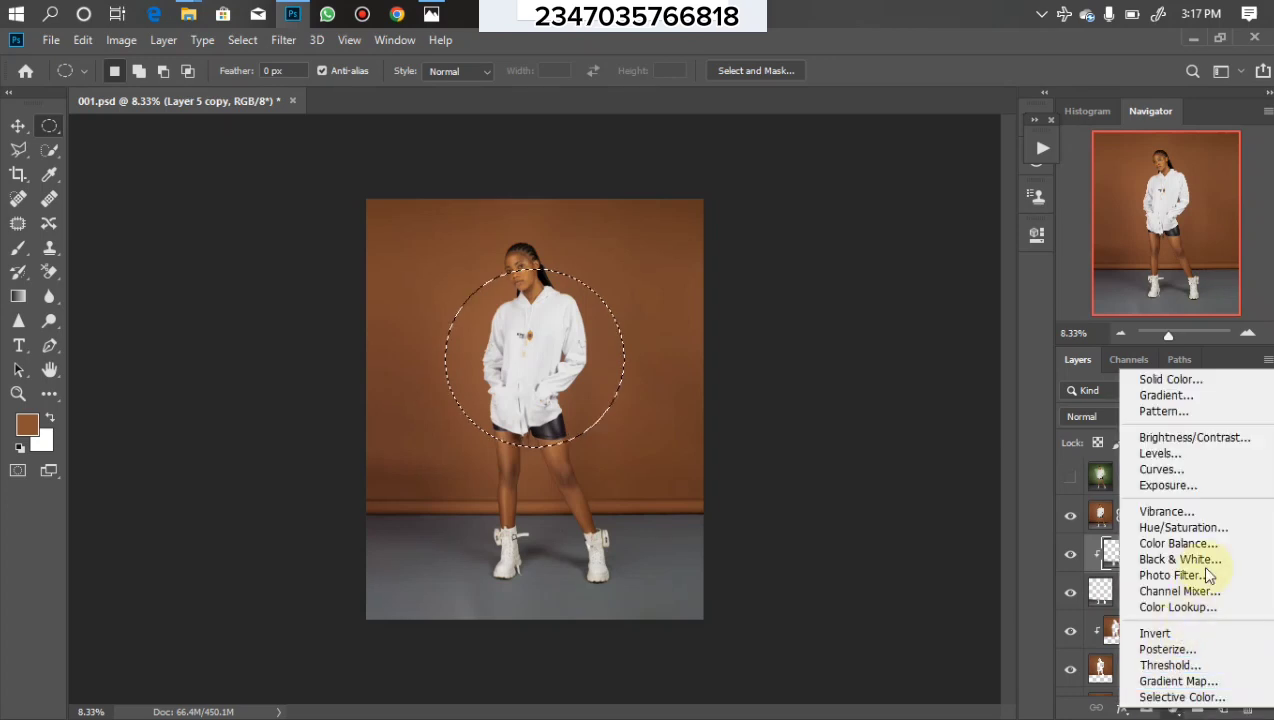
left_click(1165, 469)
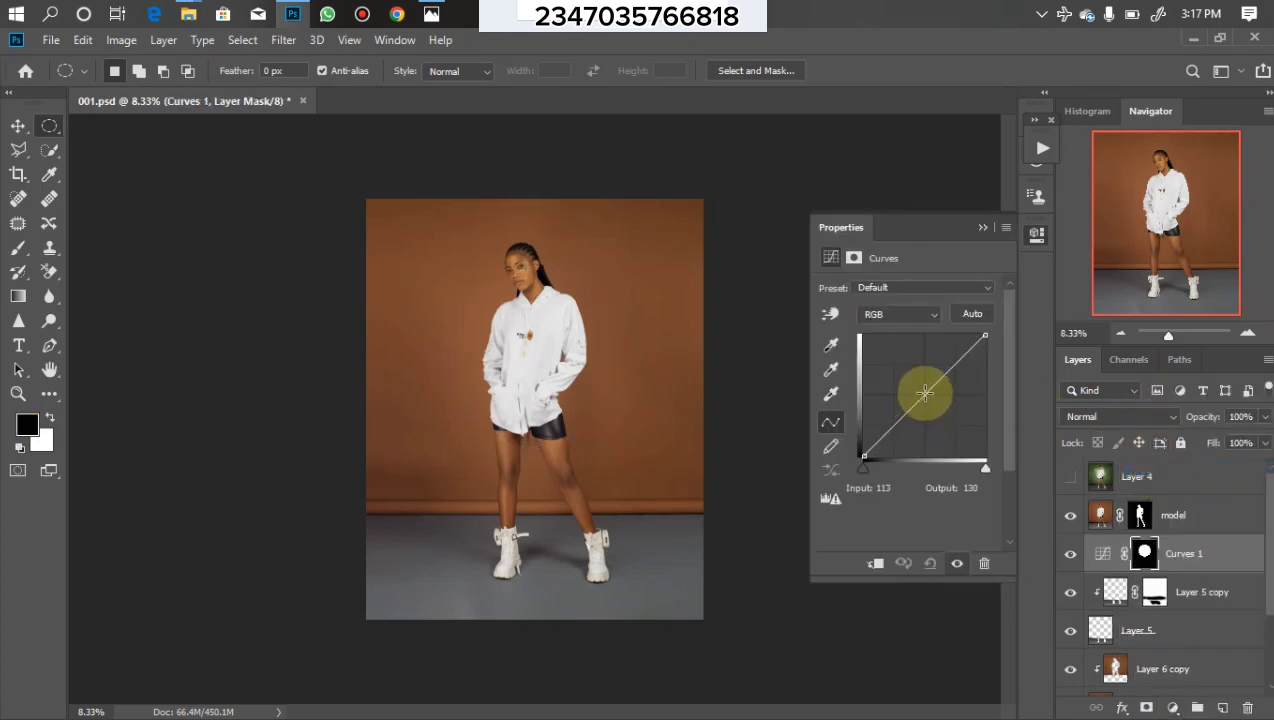
left_click_drag(921, 392, 917, 381)
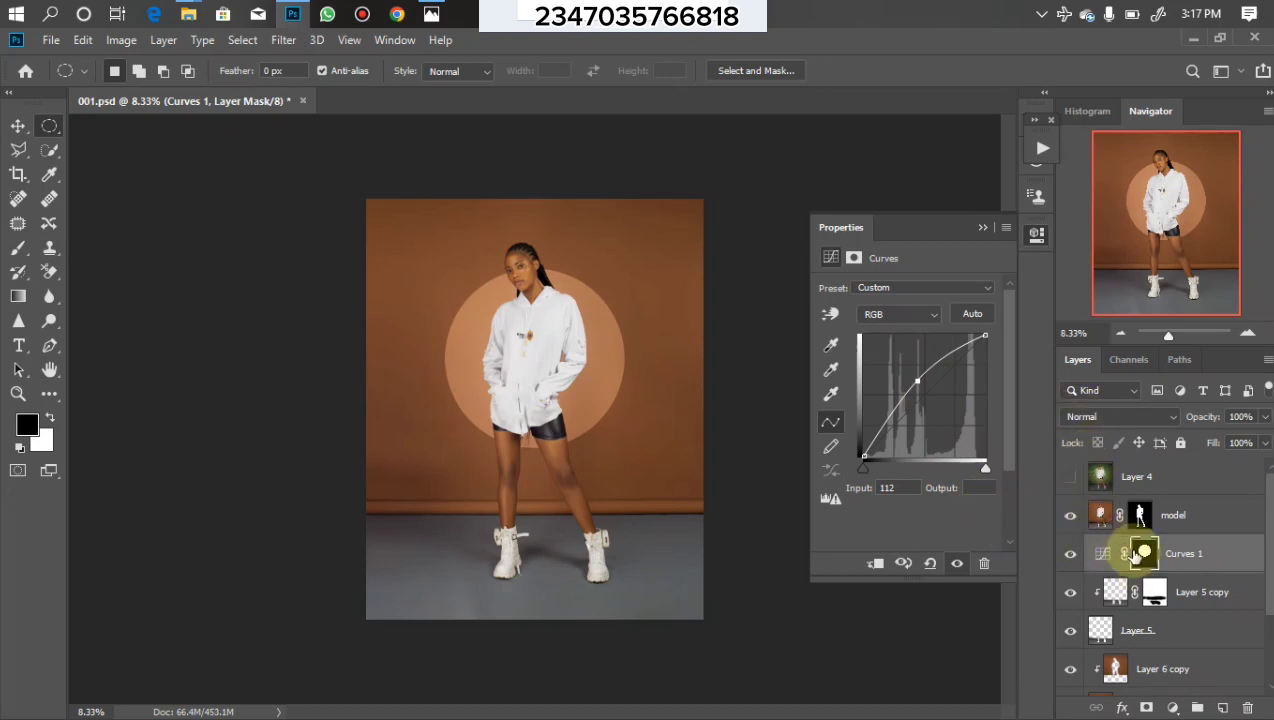
left_click(1143, 553)
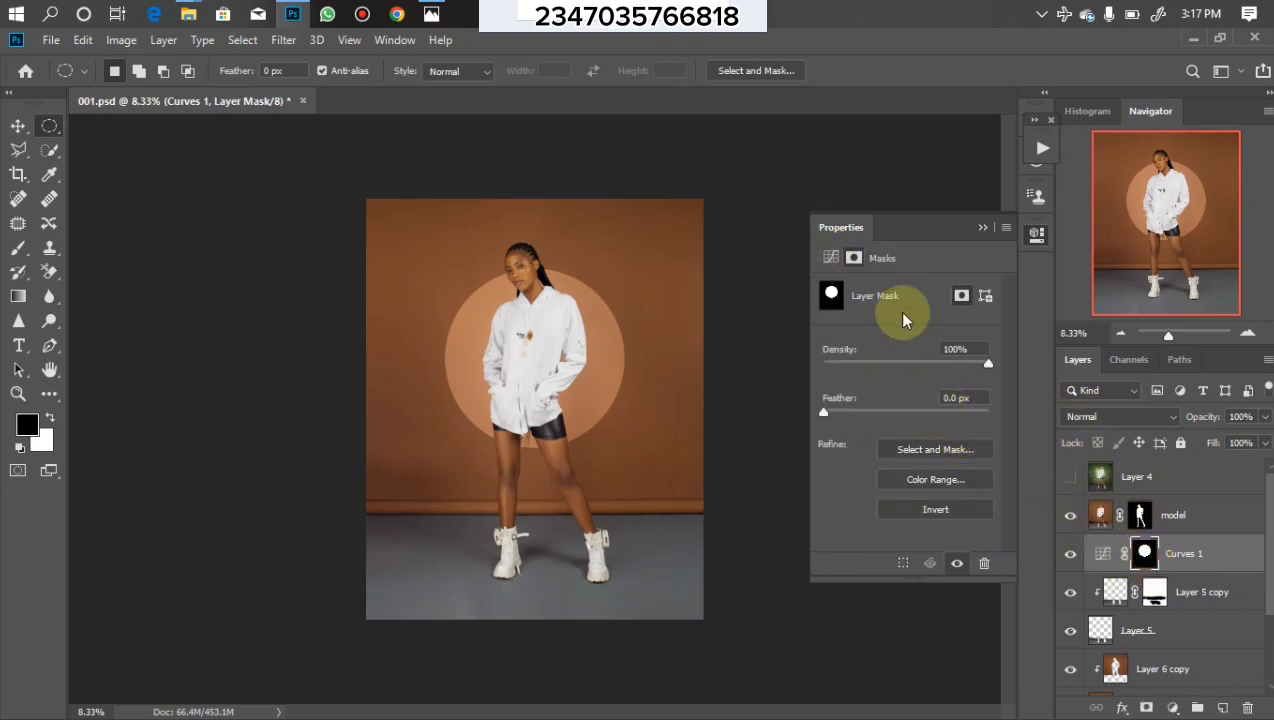
mouse_move(958, 414)
left_mouse_down()
mouse_move(940, 412)
mouse_move(976, 418)
mouse_move(972, 435)
left_mouse_up()
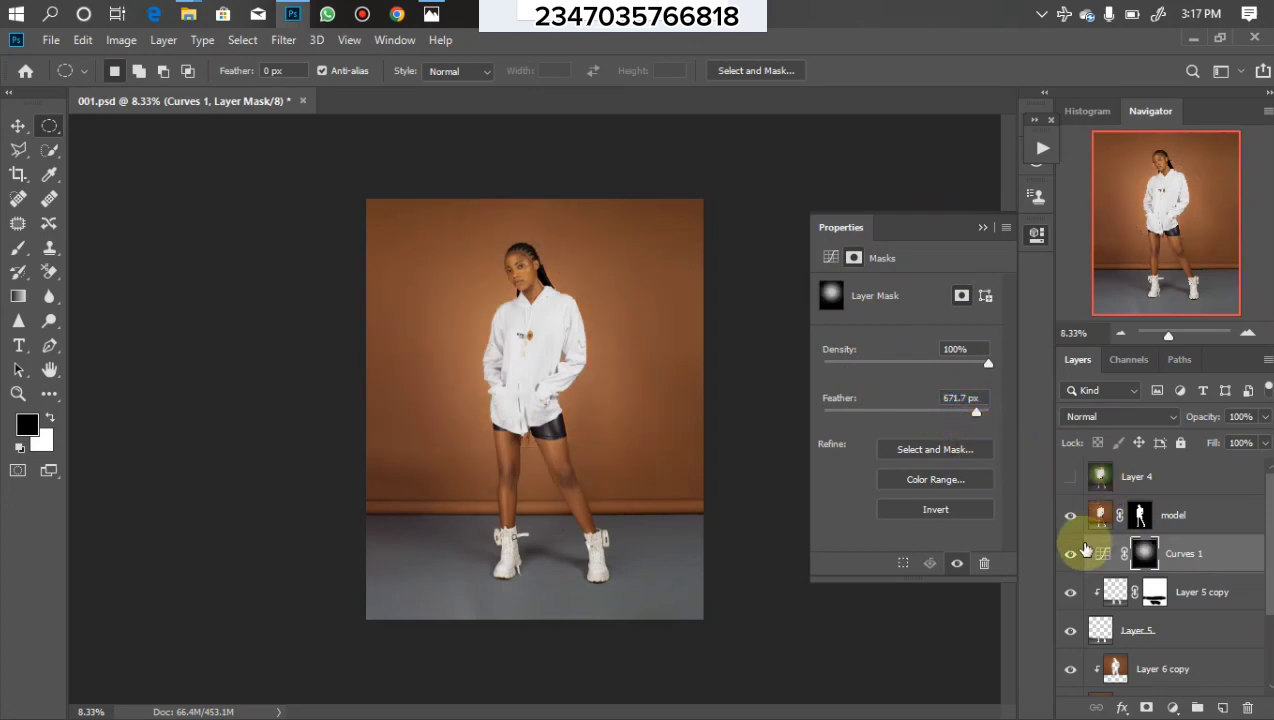
Compare the image with and without Curves 1, and add a Hue/Saturation adjustment above it with hue +74 and saturation -28
left_click(1070, 555)
left_click(1070, 555)
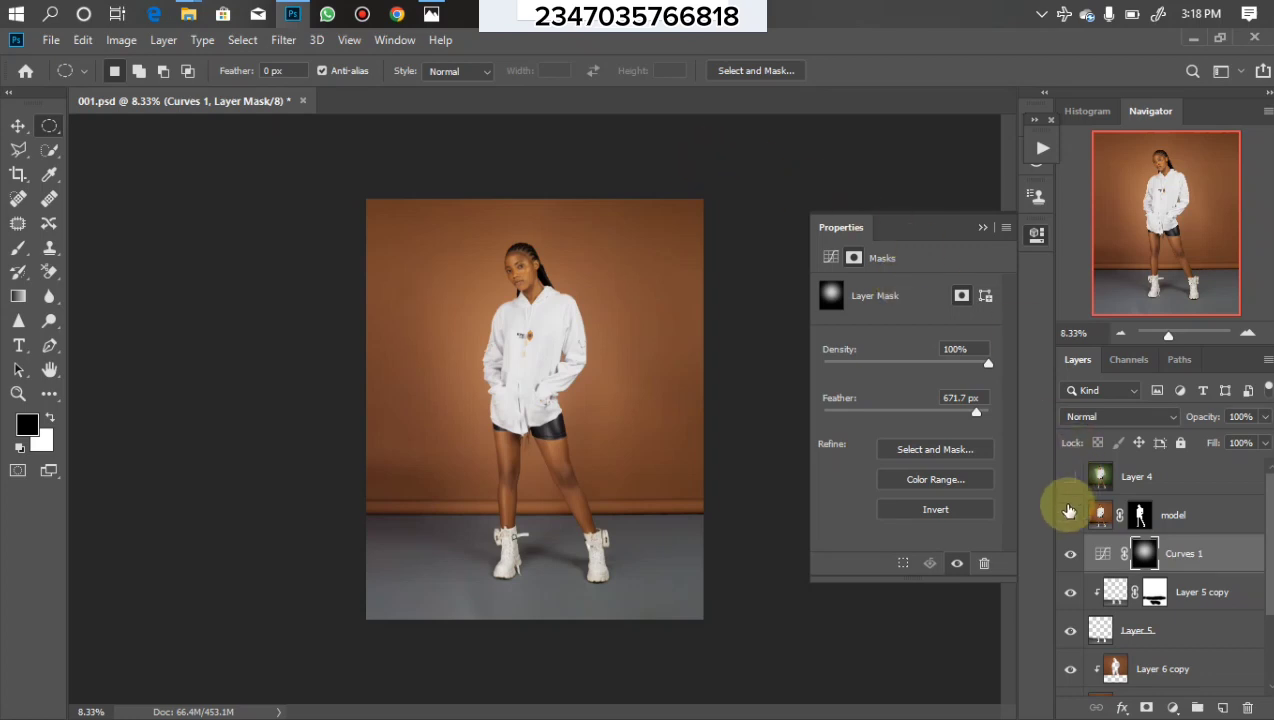
left_click(1172, 706)
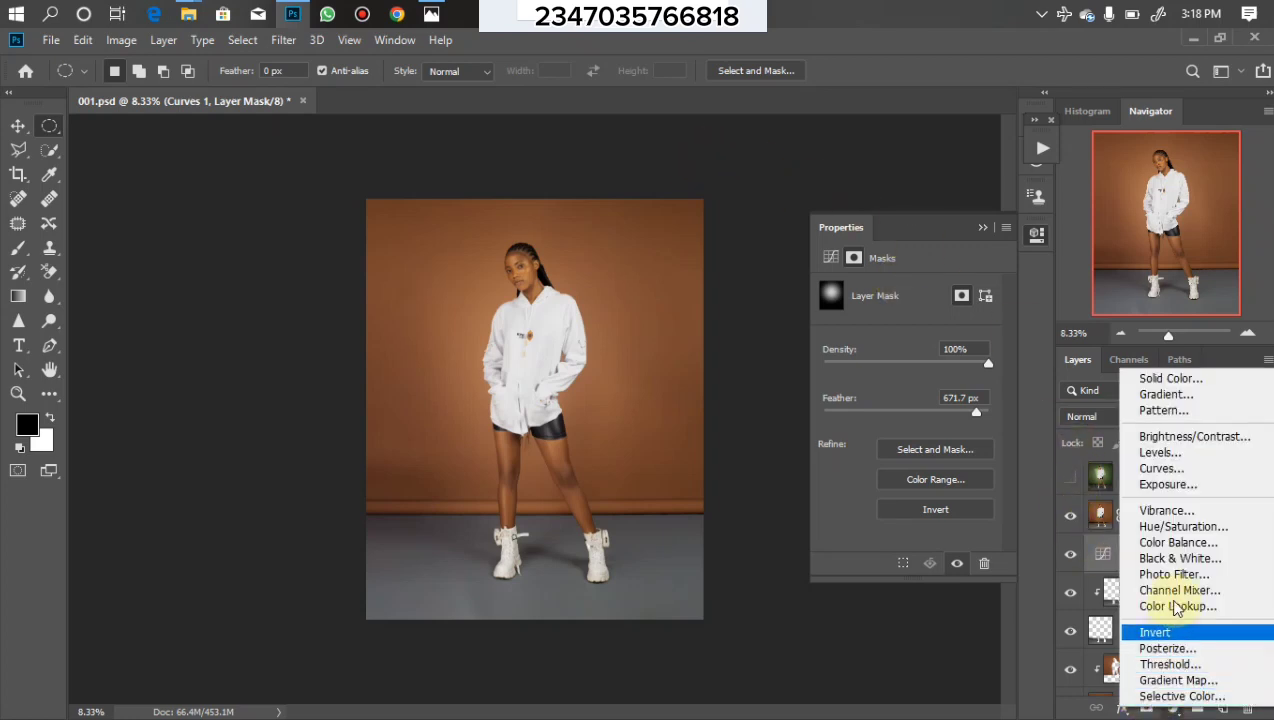
left_click(1150, 528)
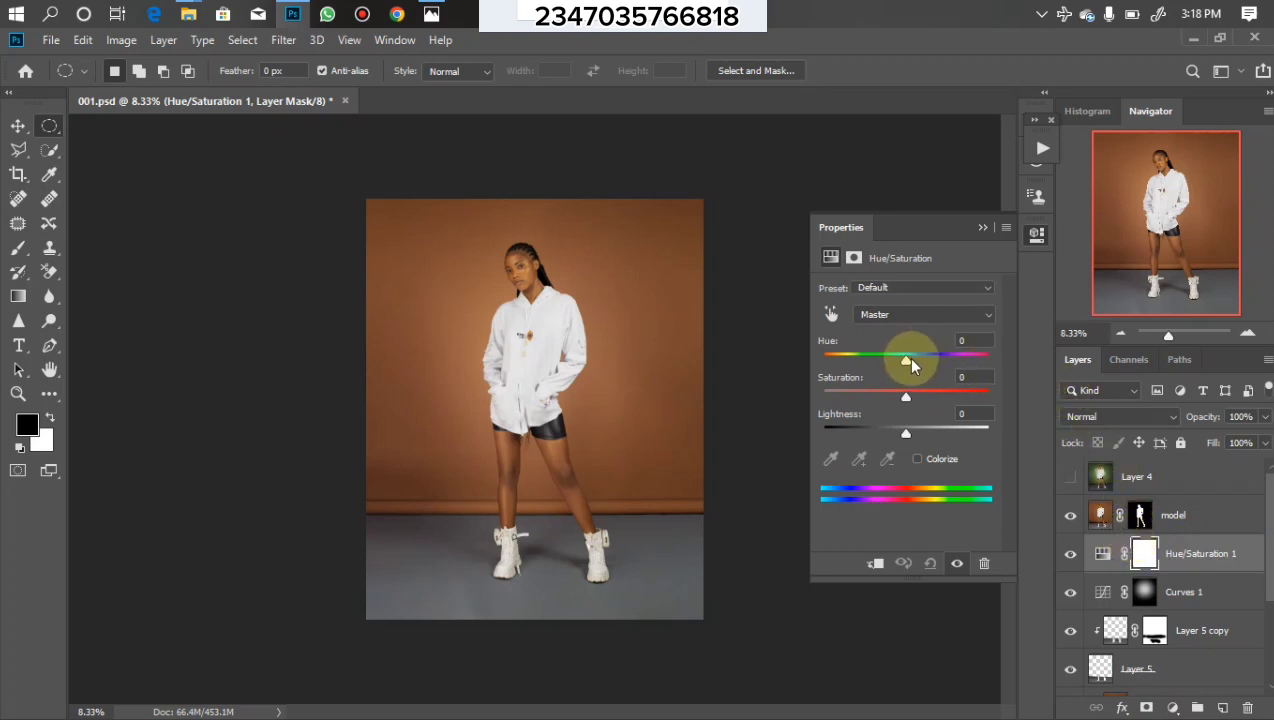
left_click_drag(911, 360, 954, 366)
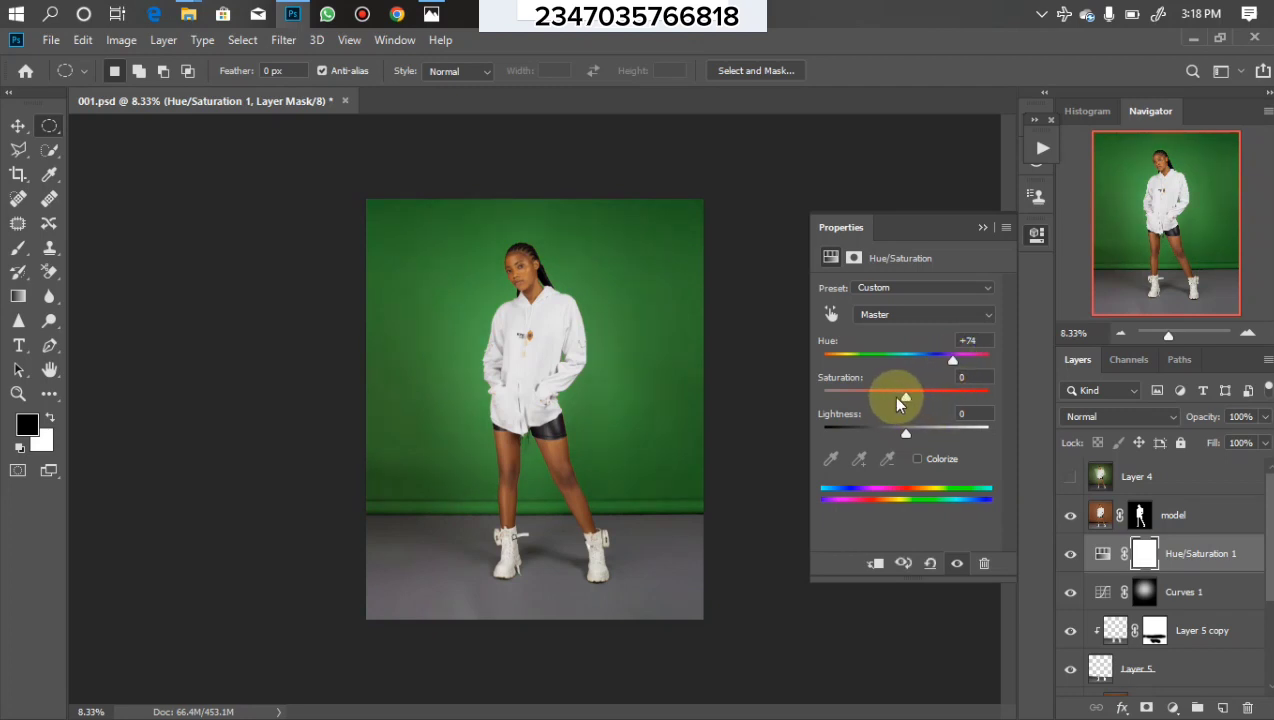
left_click_drag(903, 401, 893, 404)
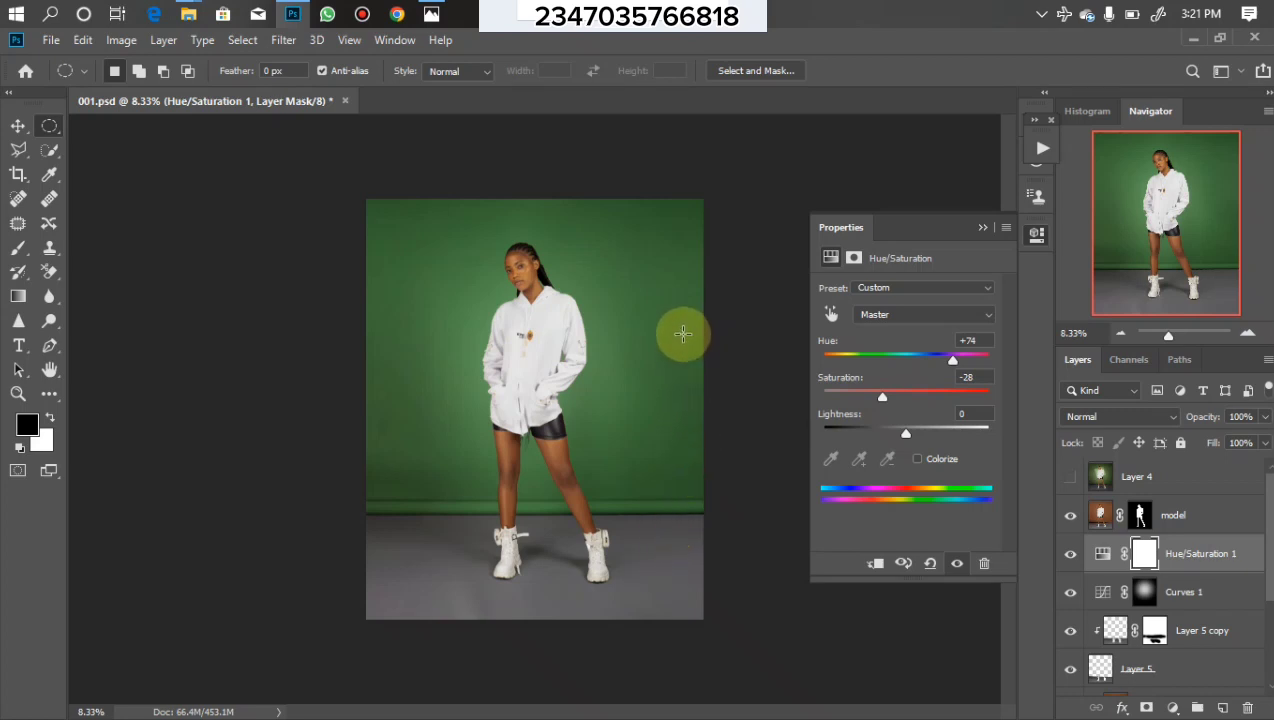
Place the fine-art-texture-old-abstract-oil-painted-background (2) image from the Downloads folder into the portrait document, above the Hue/Saturation adjustment
mouse_move(188, 14)
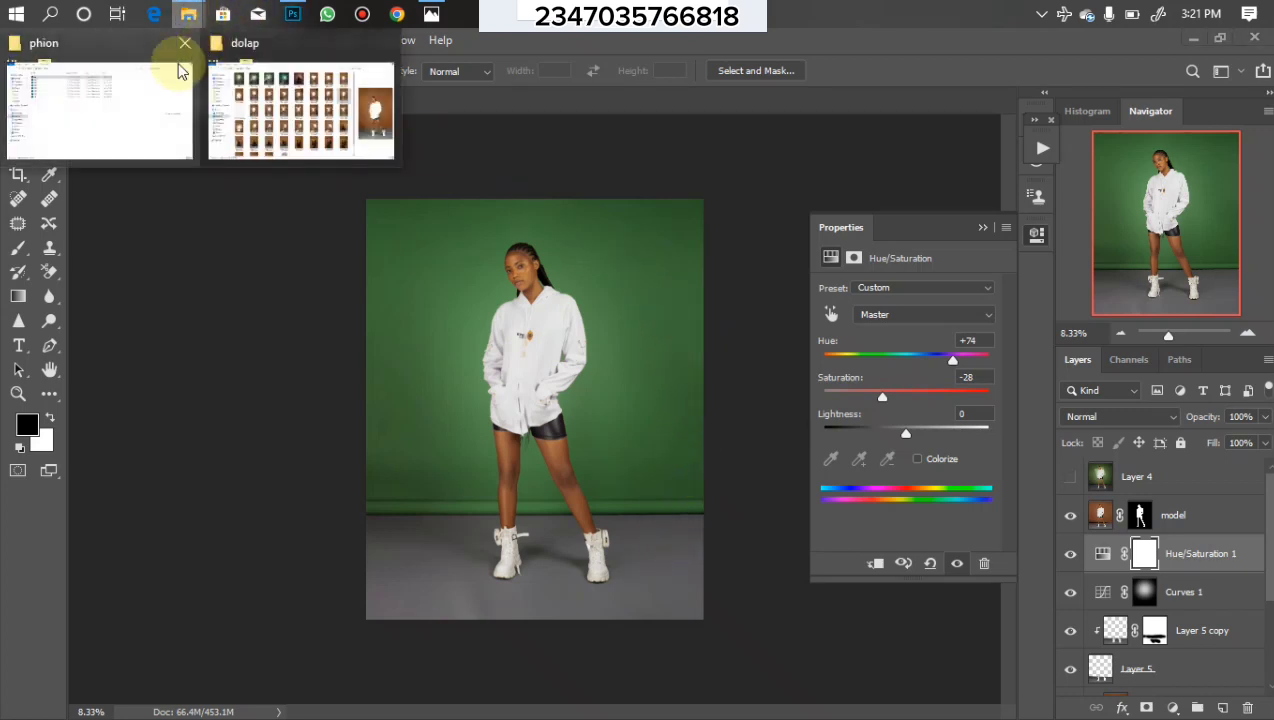
left_click(158, 117)
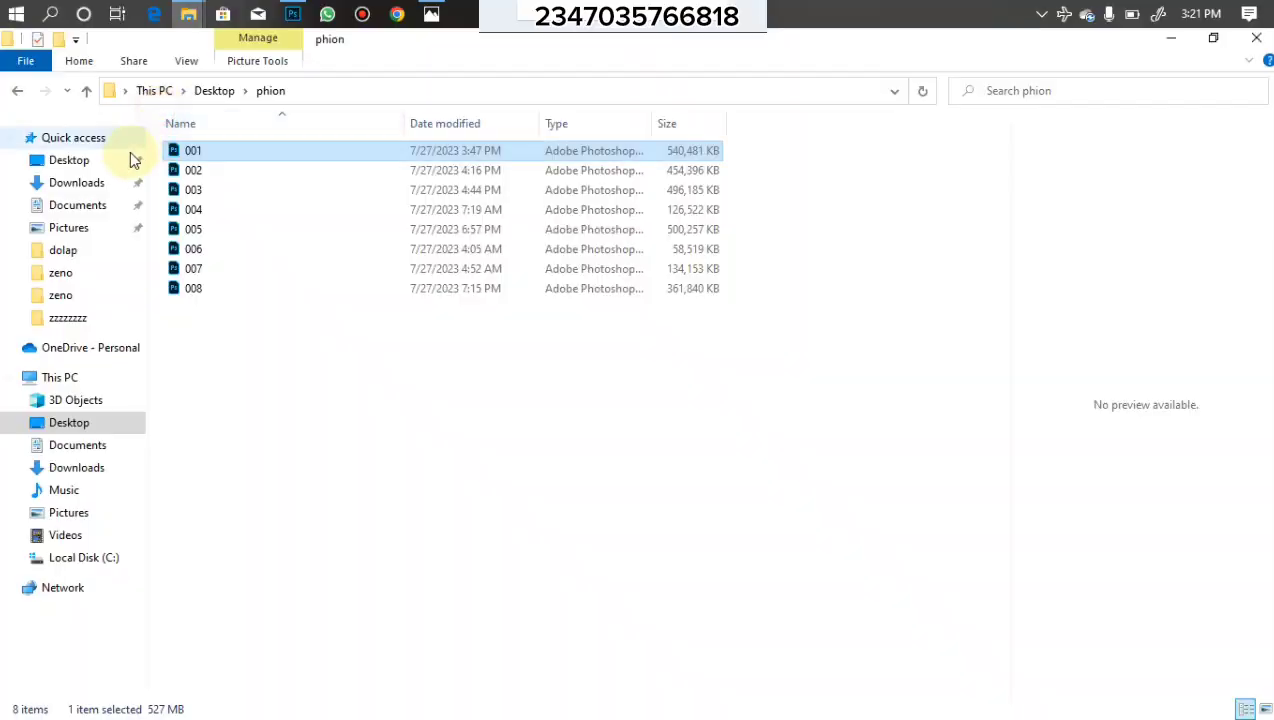
left_click(80, 183)
left_click(549, 307)
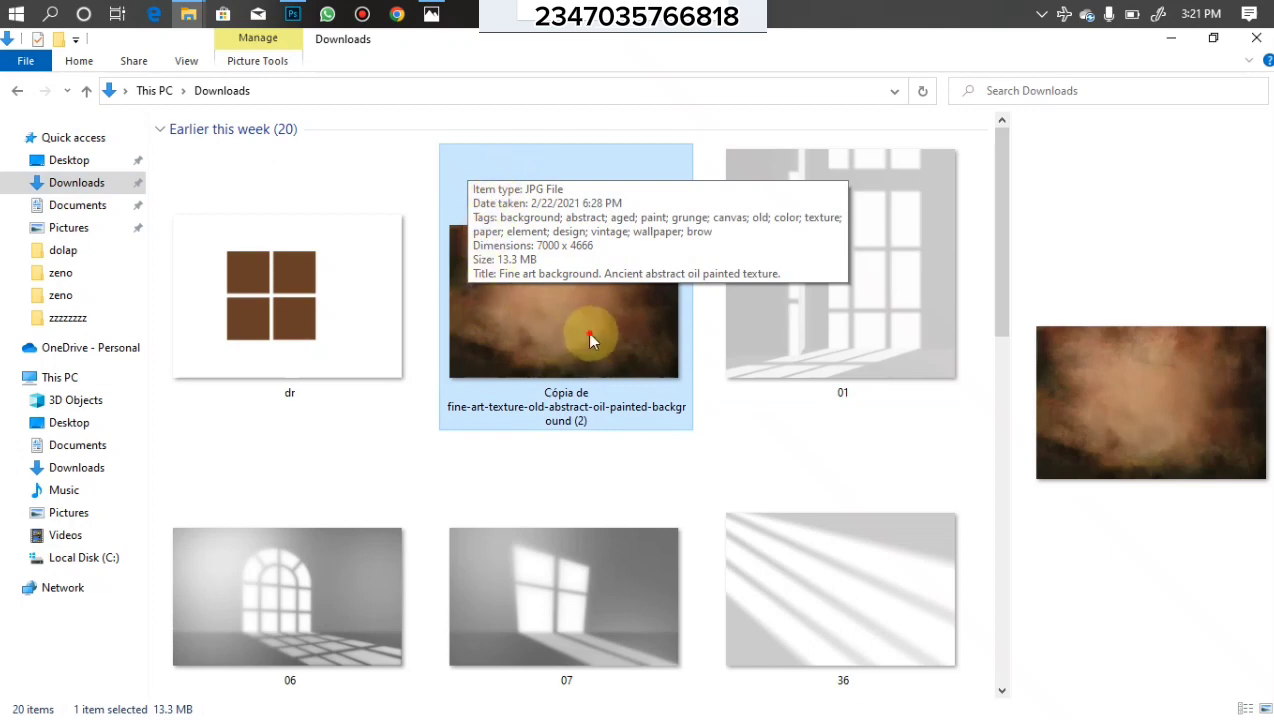
left_click_drag(590, 341, 549, 488)
Rotate the placed texture to -90°, position it so it covers the whole canvas, and commit the placement
left_click_drag(531, 297, 543, 171)
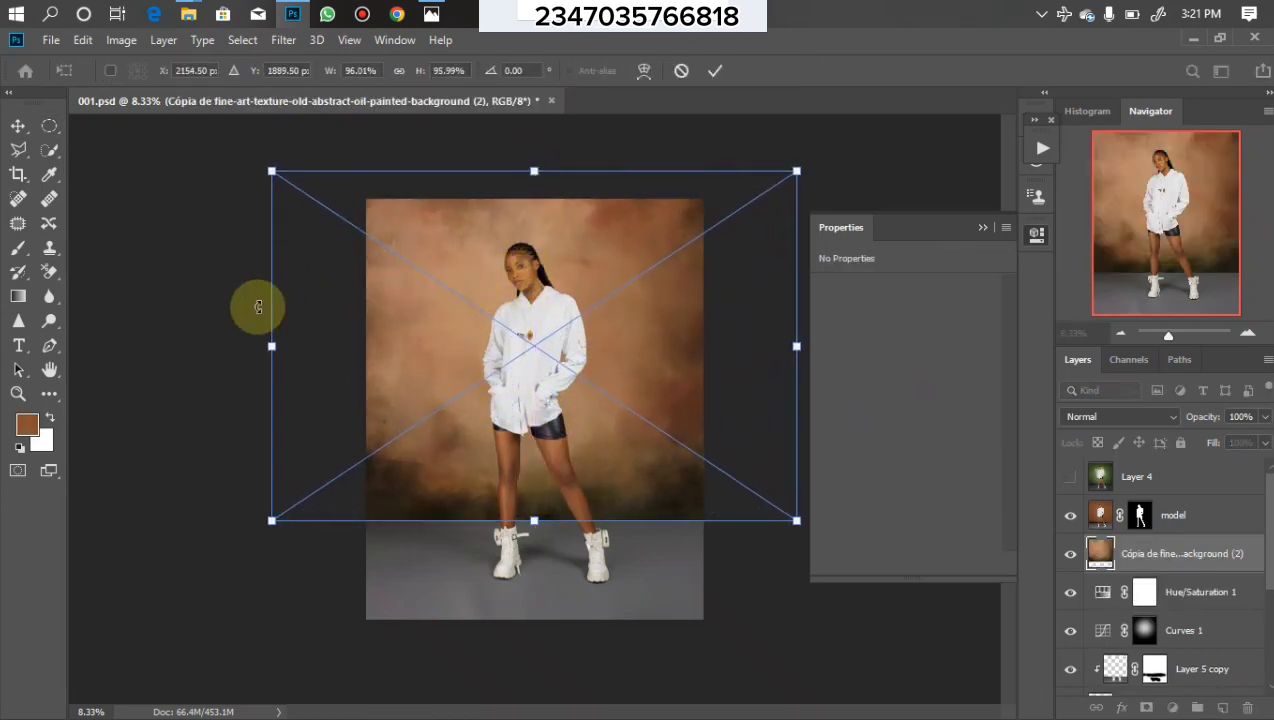
left_click_drag(228, 304, 508, 650)
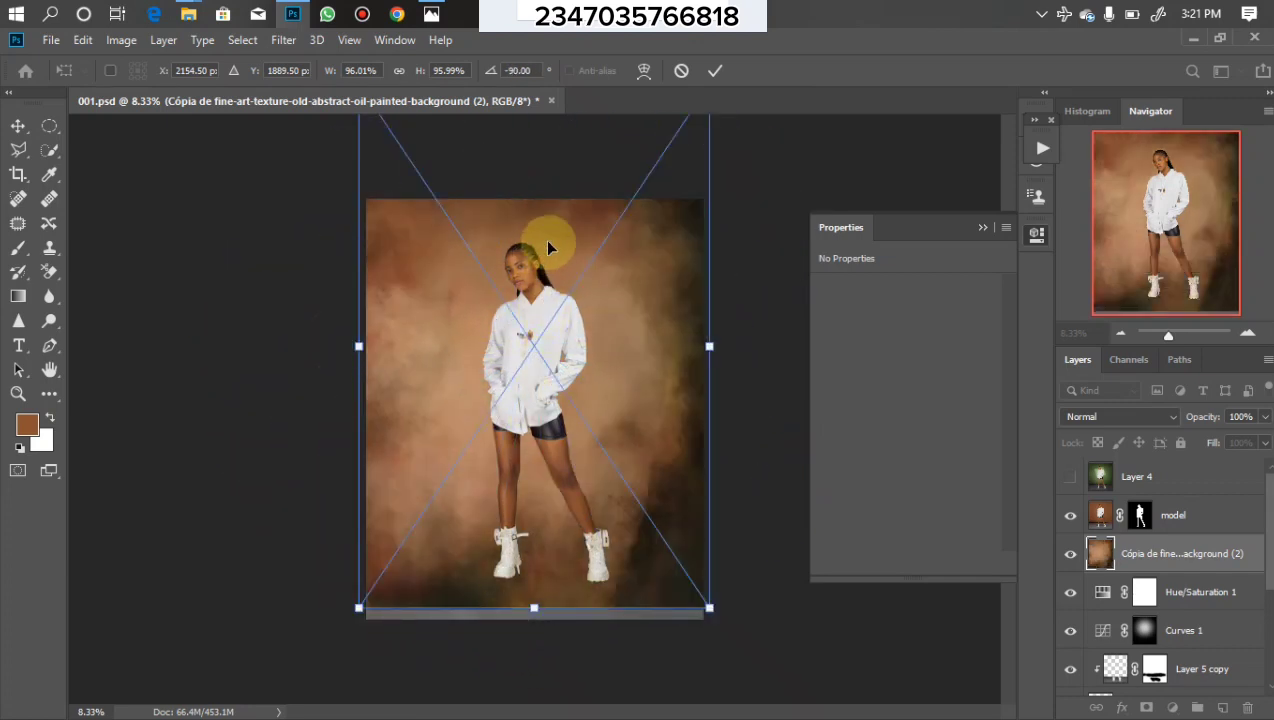
left_click_drag(543, 233, 553, 282)
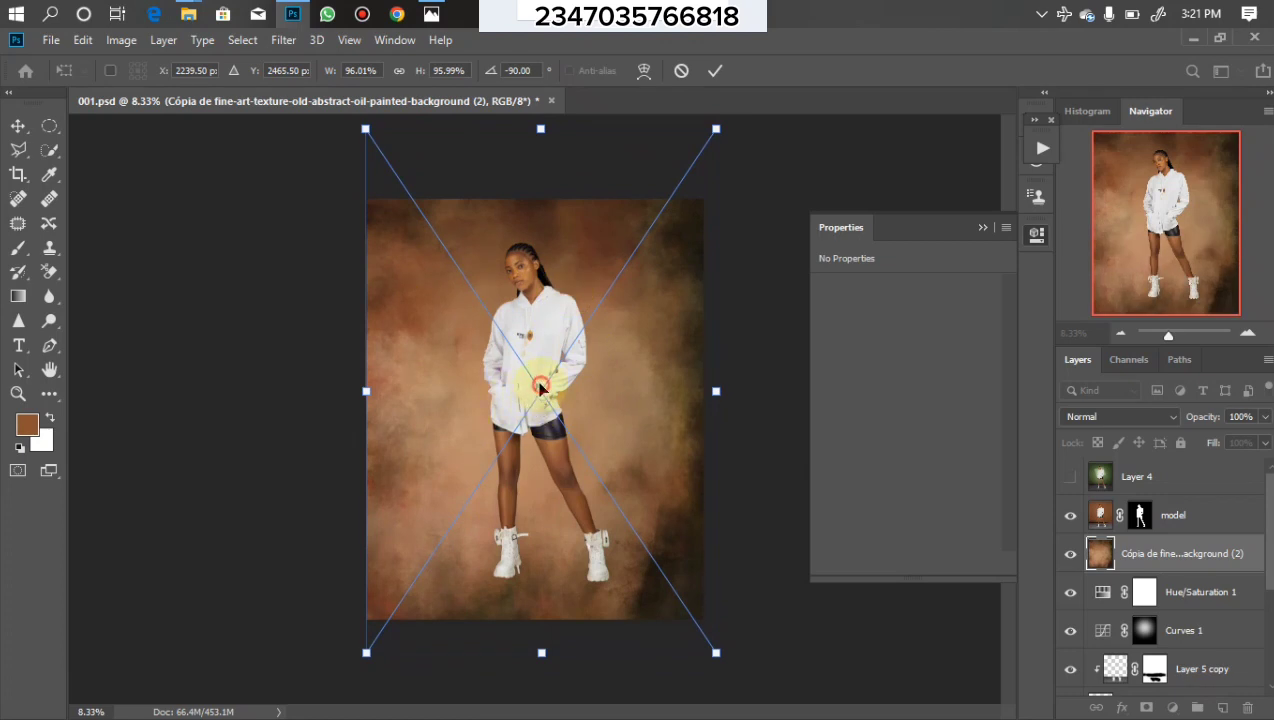
left_click_drag(540, 386, 533, 383)
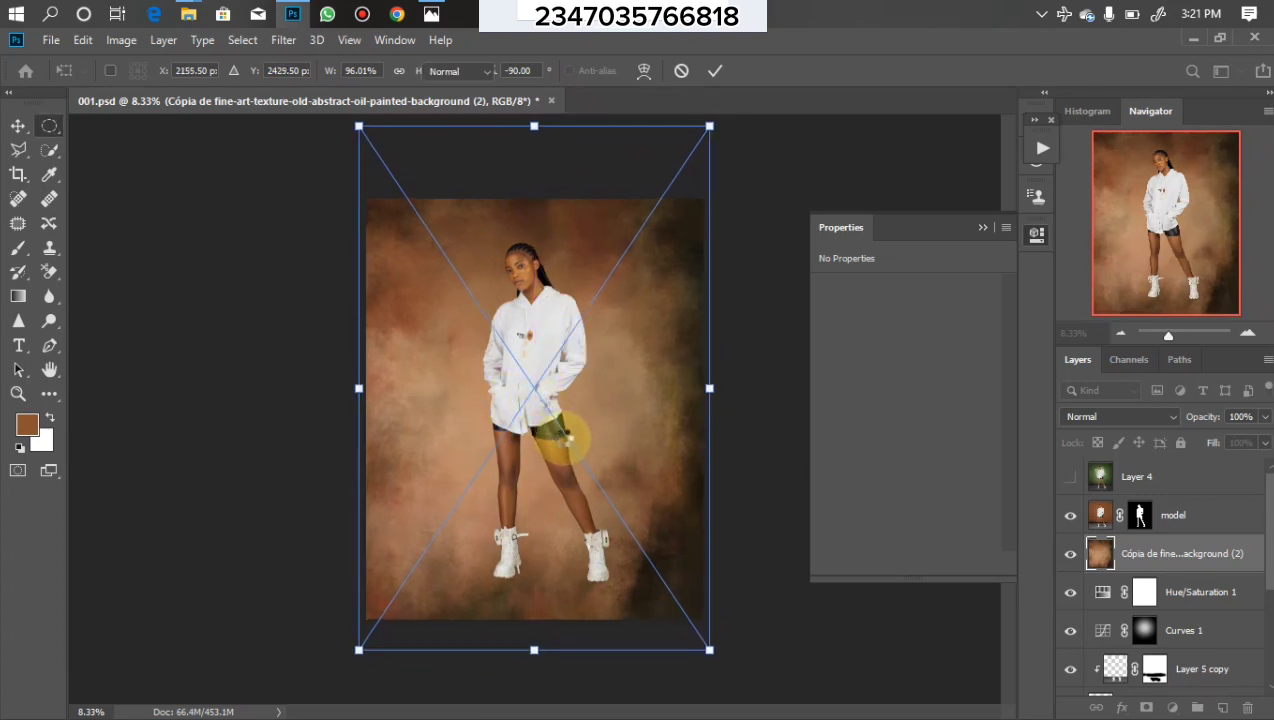
key("Return")
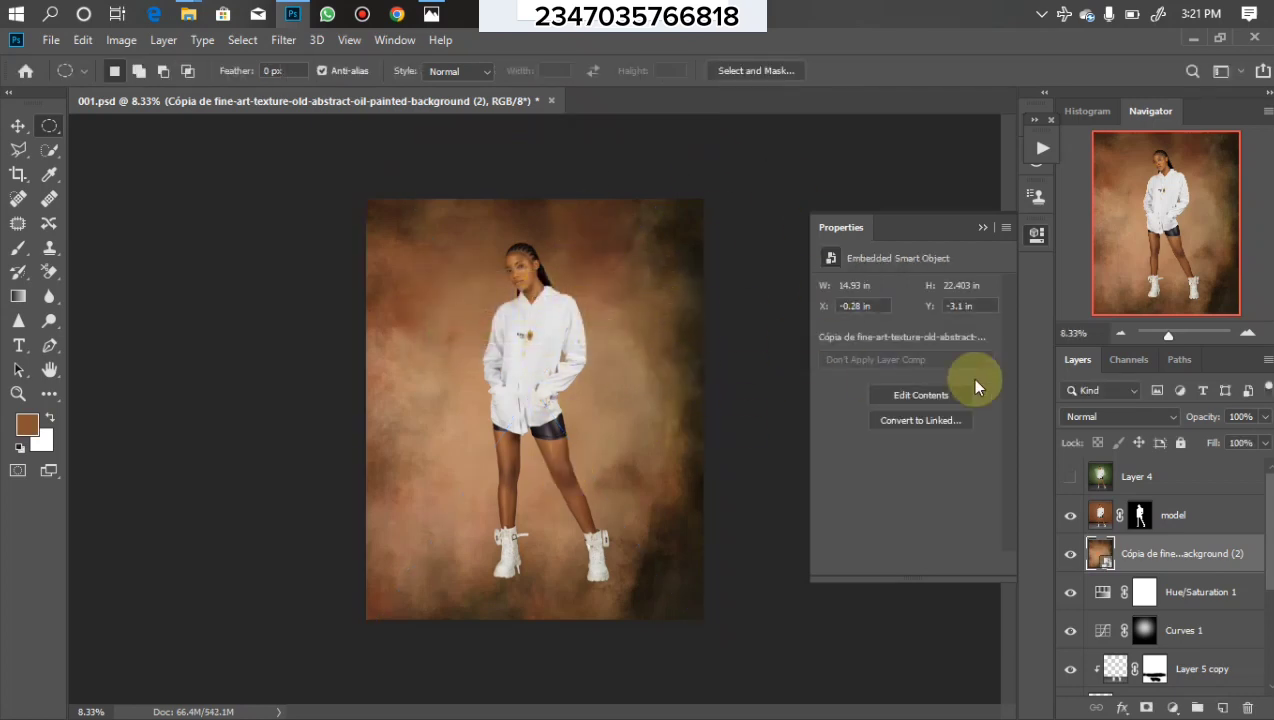
Set the texture layer's blend mode to Soft Light and desaturate it with a Hue/Saturation filter at saturation -100
left_click(1093, 418)
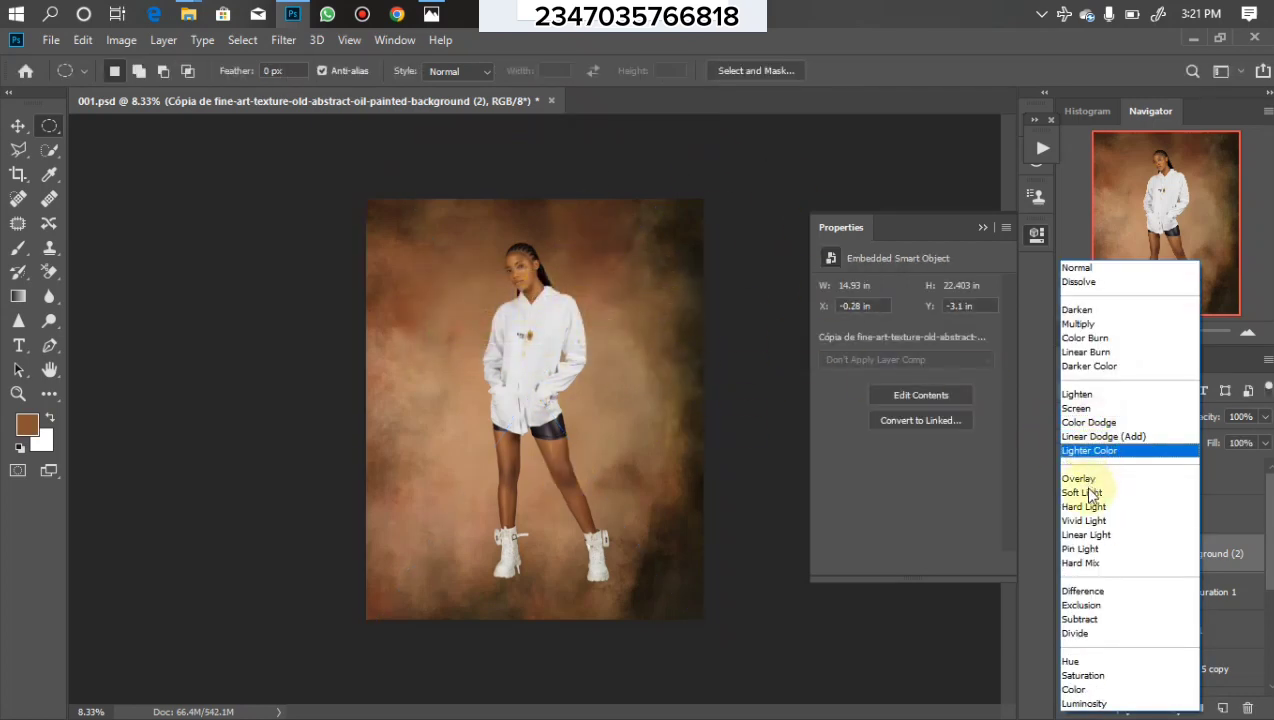
left_click(1078, 488)
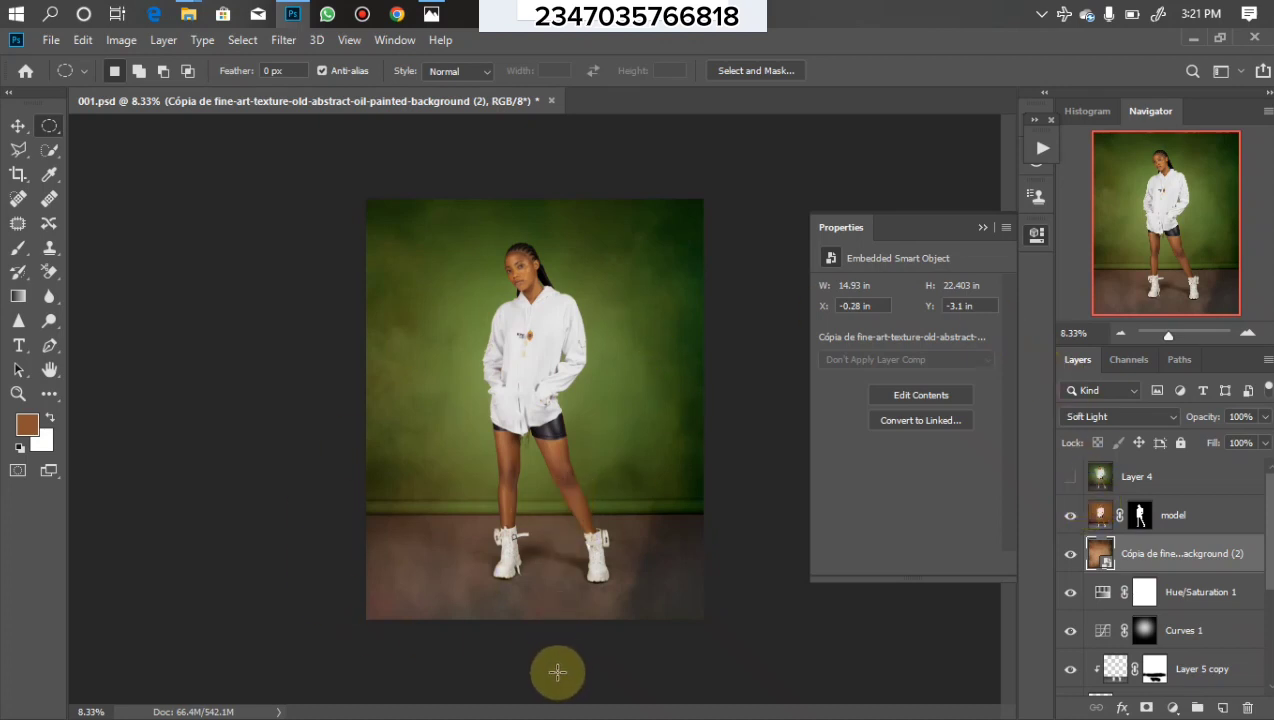
key("ctrl+u")
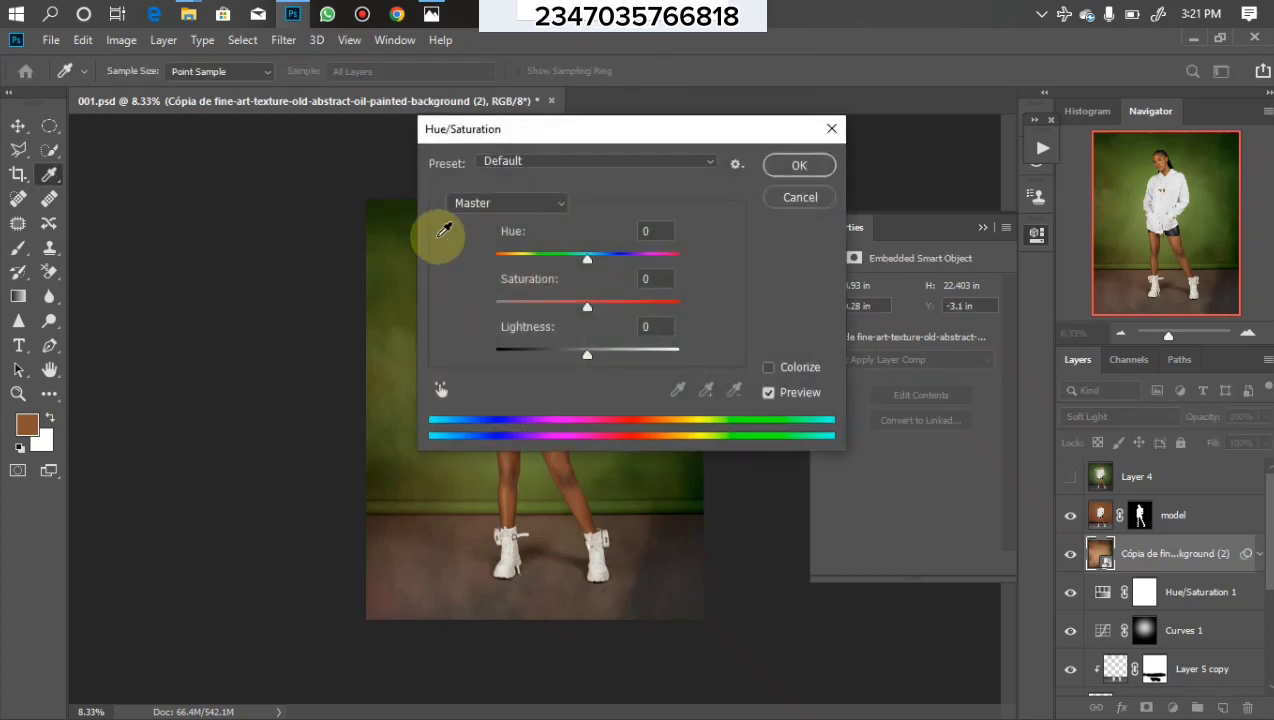
left_click(586, 306)
type("100")
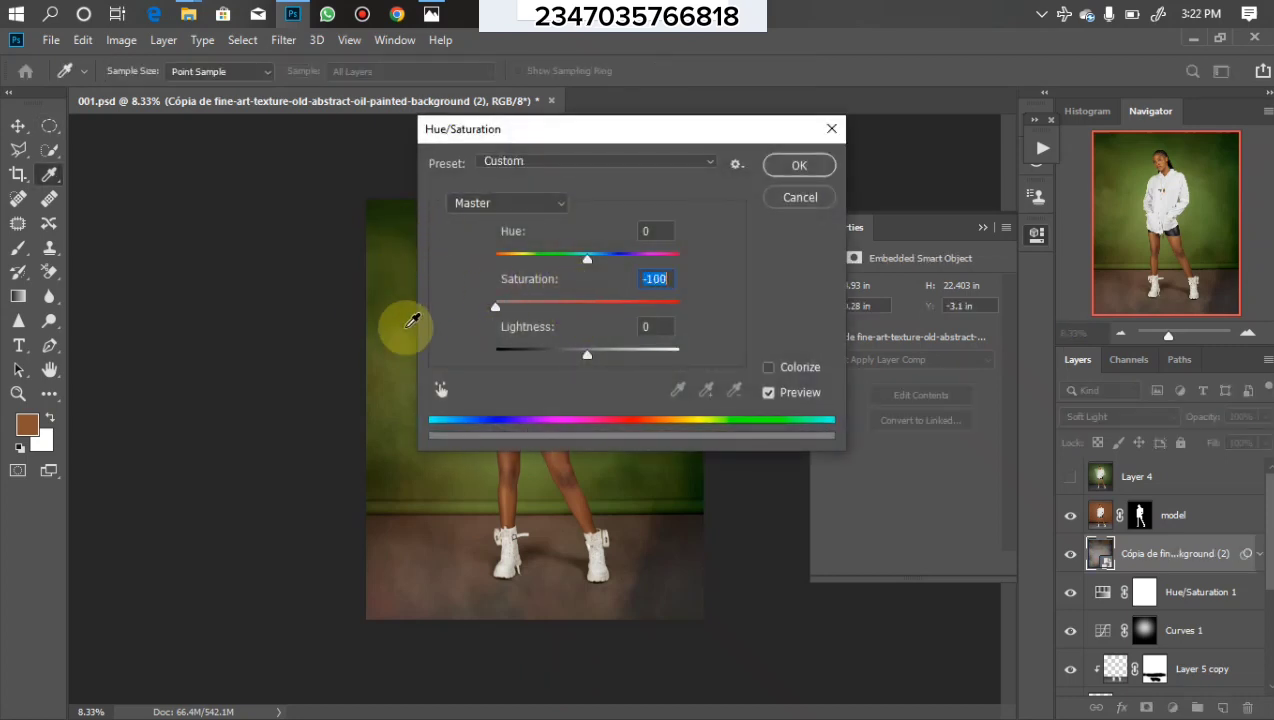
key("Return")
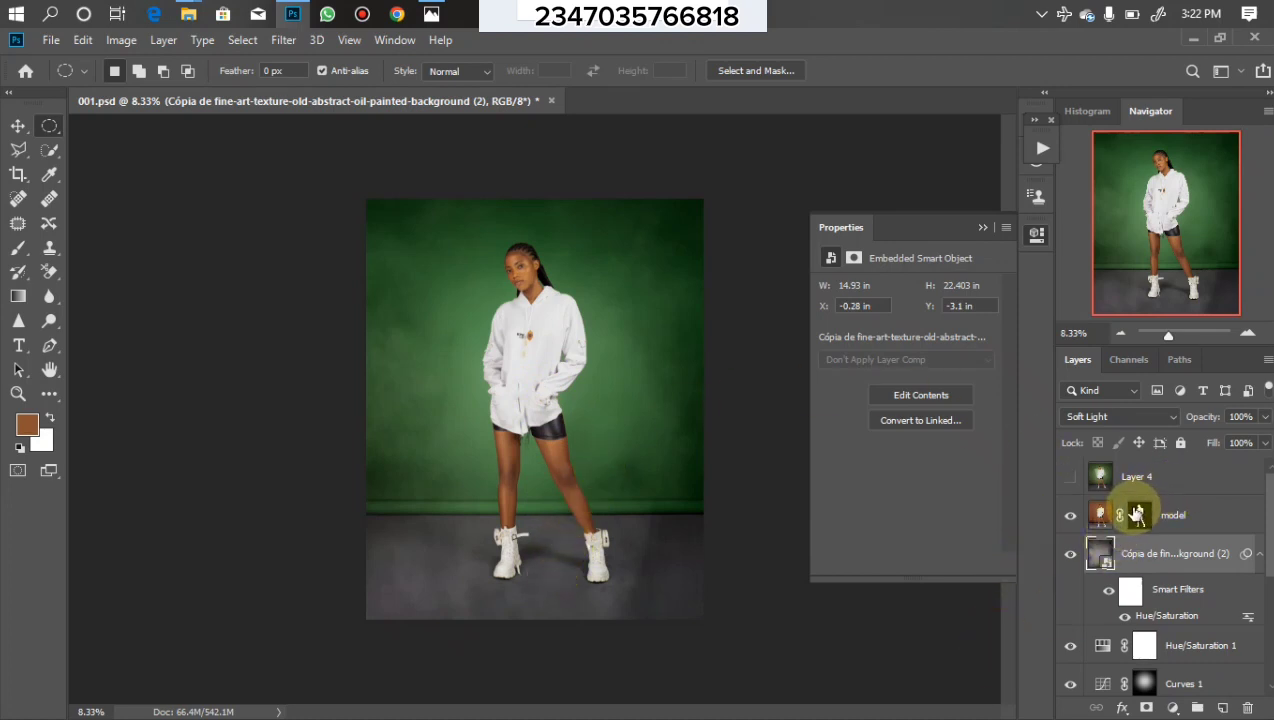
Add a Color Lookup adjustment above the model layer, try several 3D LUTs, and choose the NATURAL FINESSE.cube file
left_click(1198, 515)
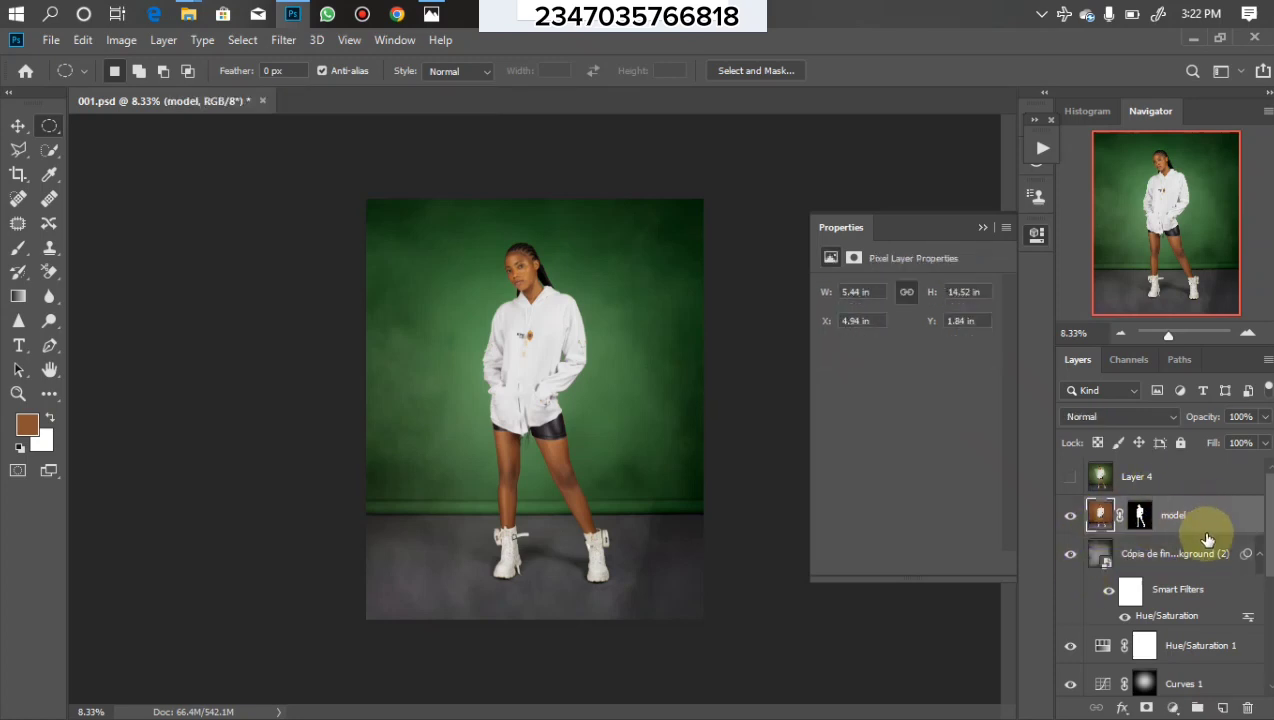
left_click(1170, 707)
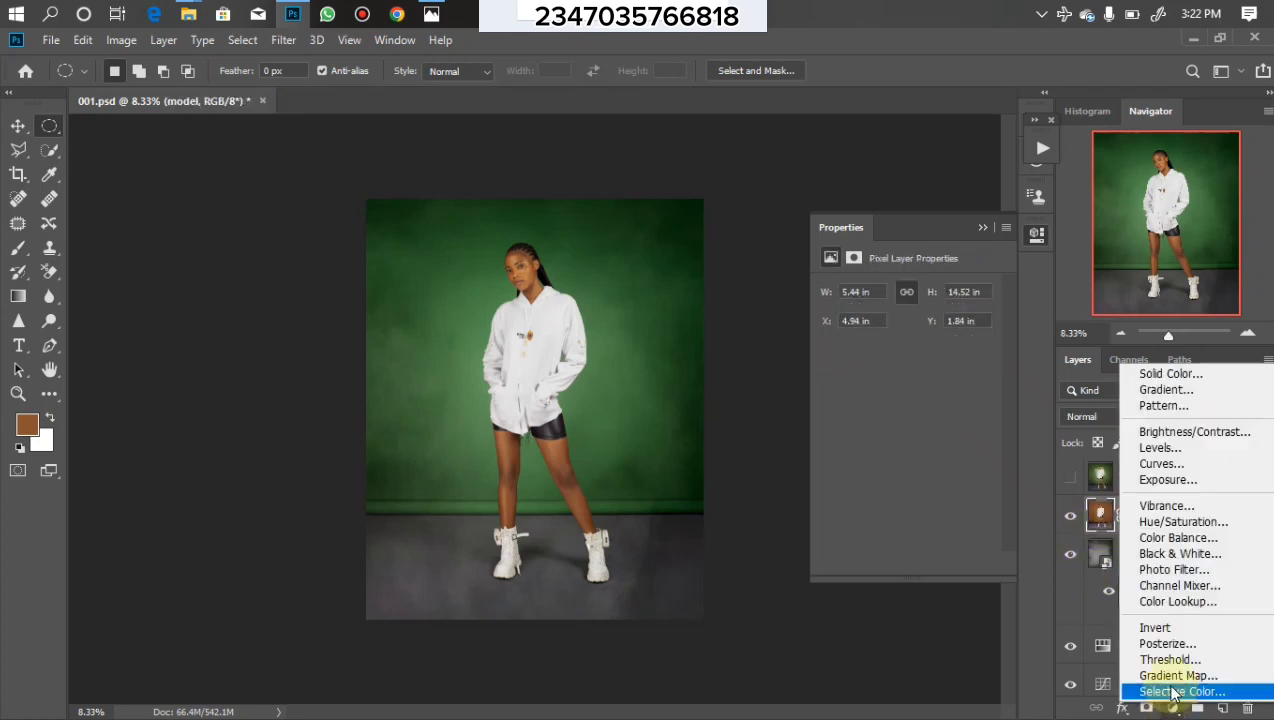
left_click(1175, 603)
left_click(985, 302)
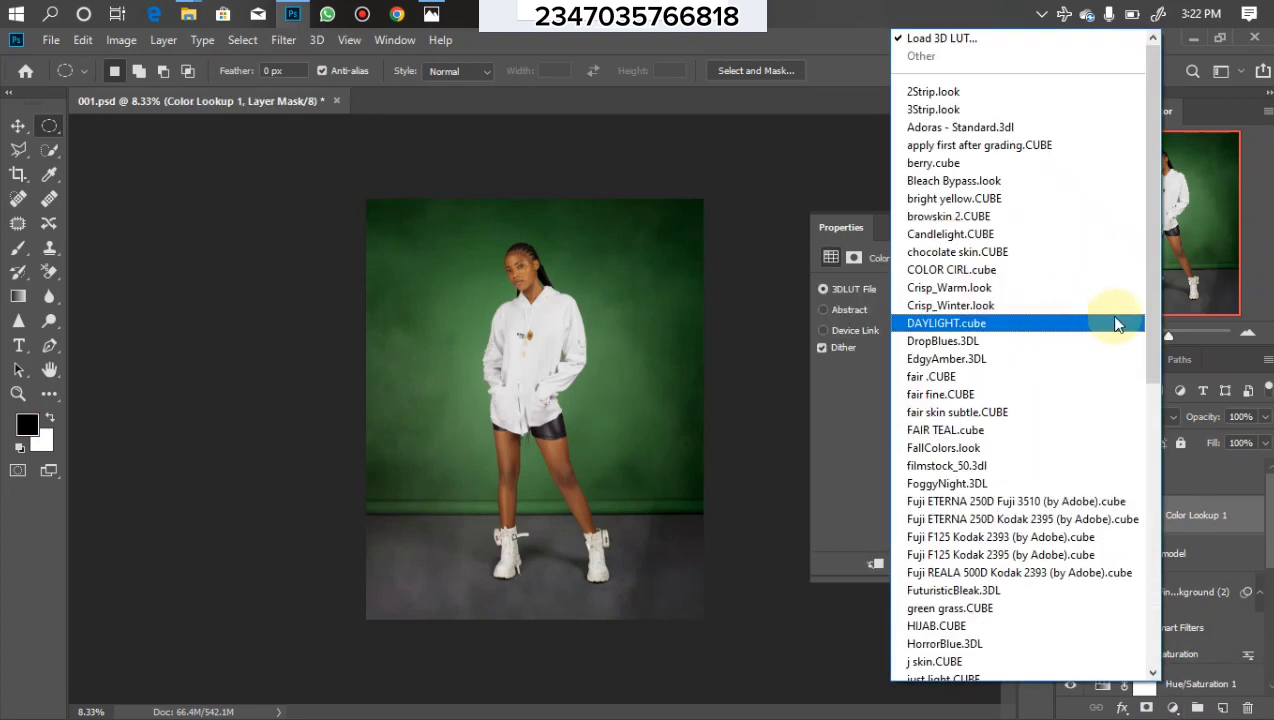
left_click(1130, 321)
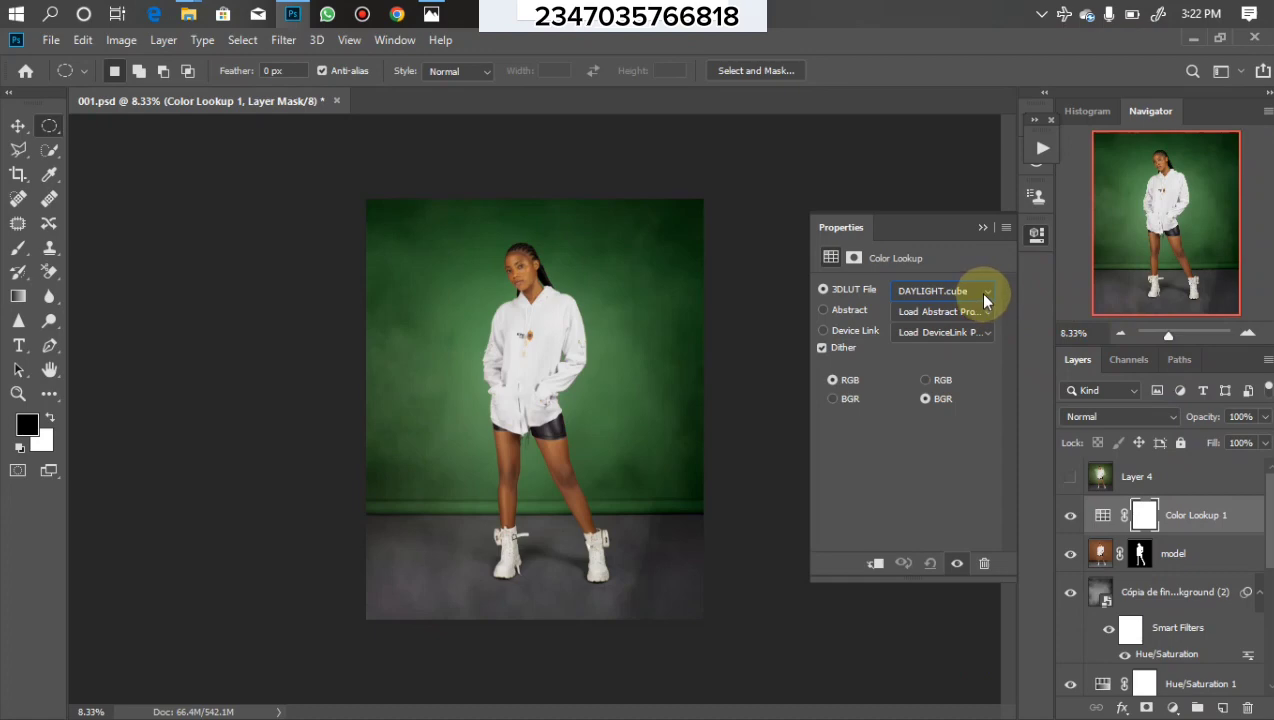
scroll(985, 300, "down", 3)
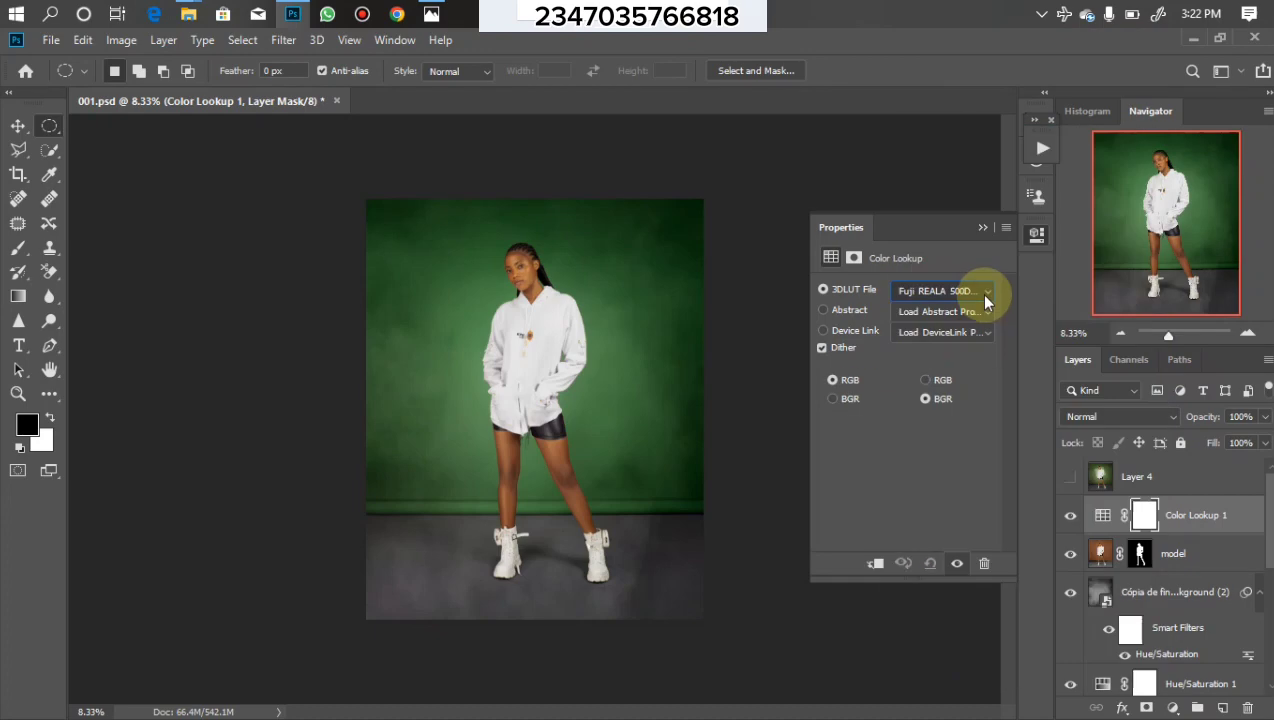
left_click(983, 291)
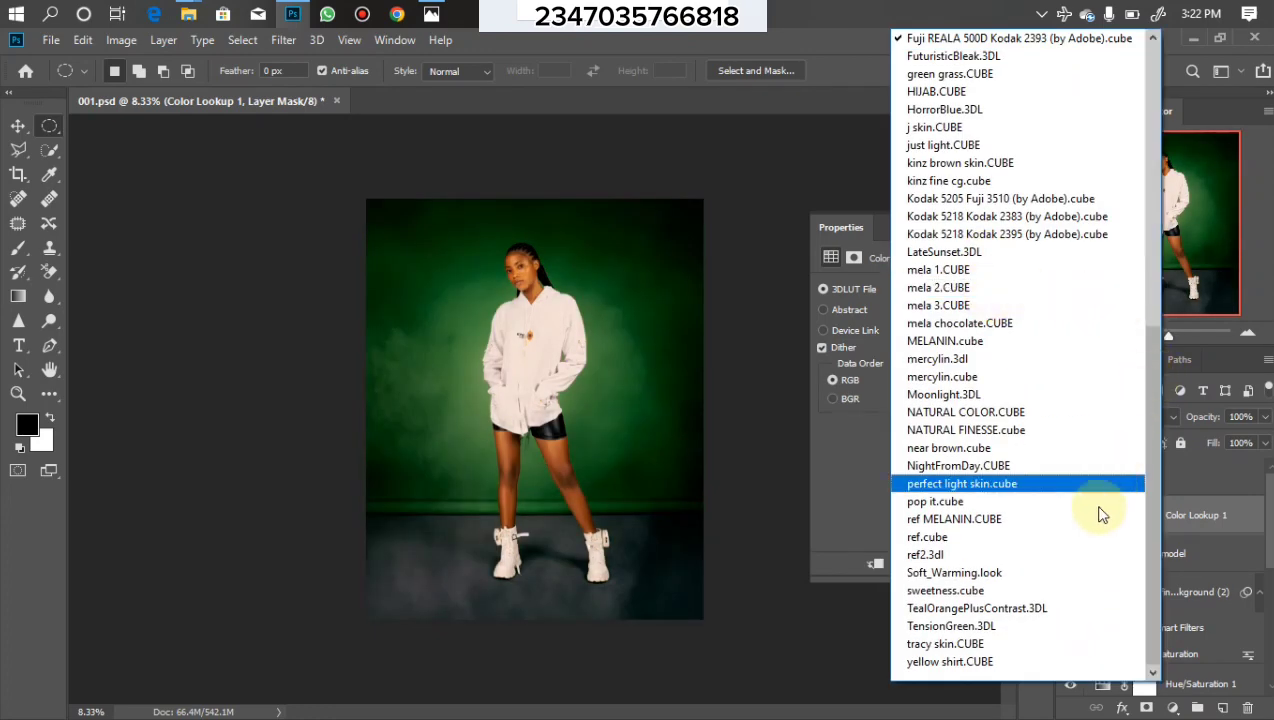
left_click(980, 438)
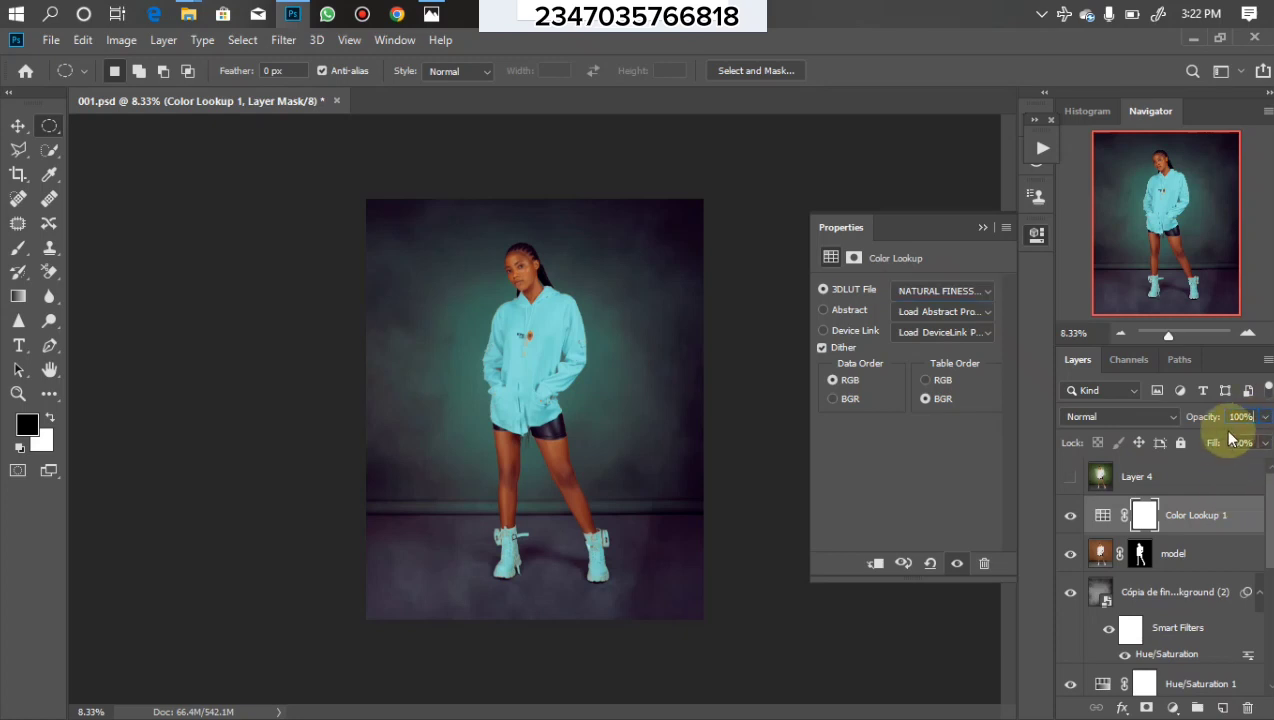
Reduce the Color Lookup 1 layer's opacity to 33%
left_click(1263, 416)
left_click_drag(1238, 443, 1205, 439)
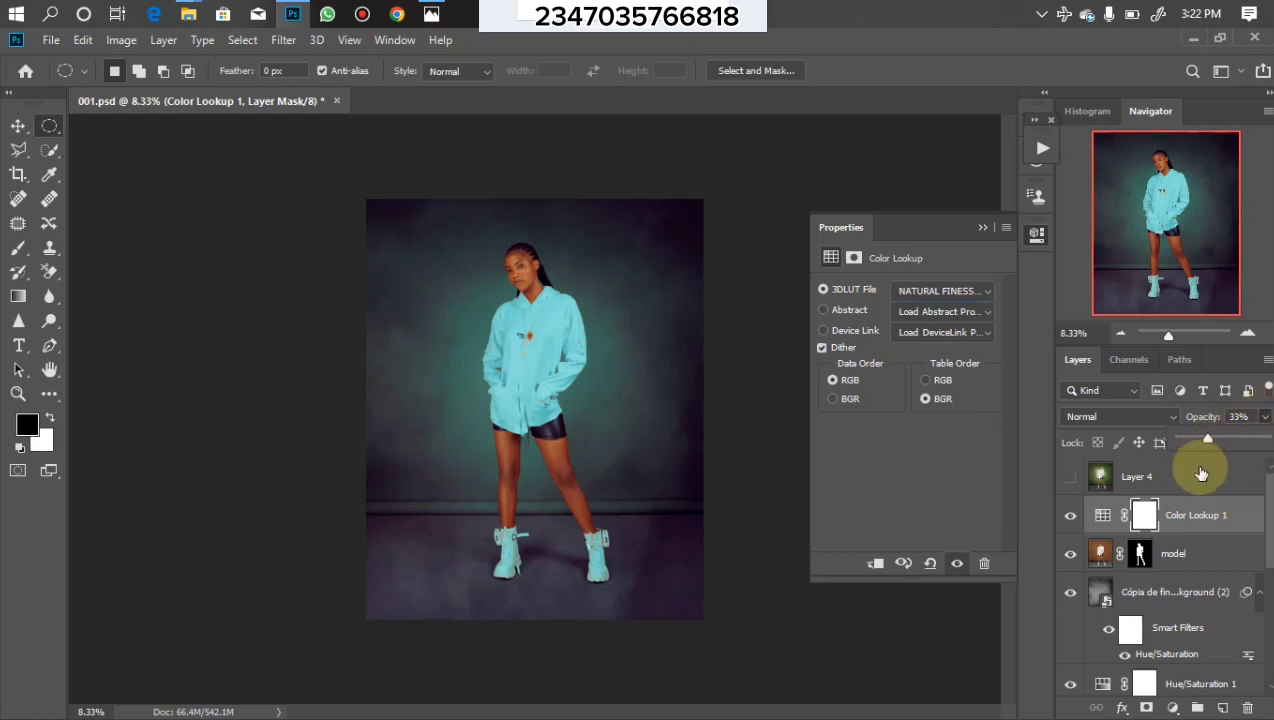
left_click(1199, 482)
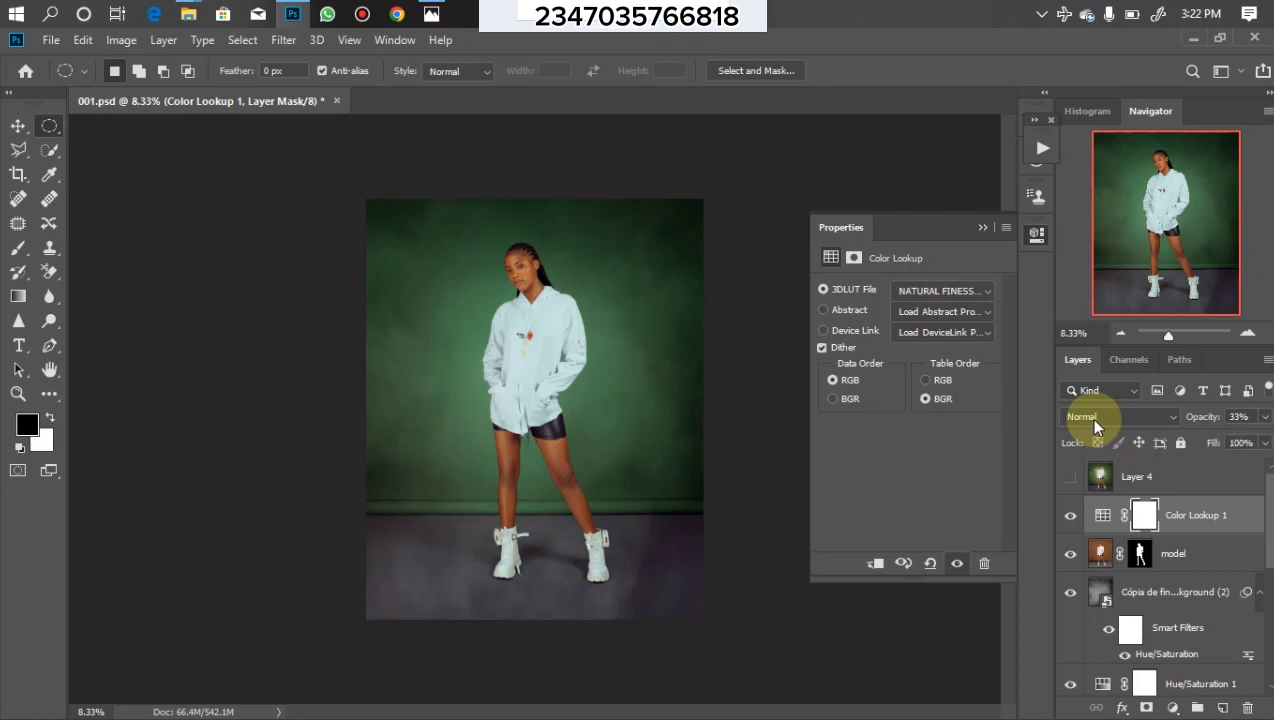
Switch to Photos and look through the finished portraits from 001.jpg onward to examine the window-light effect on the green backdrop
left_click(431, 14)
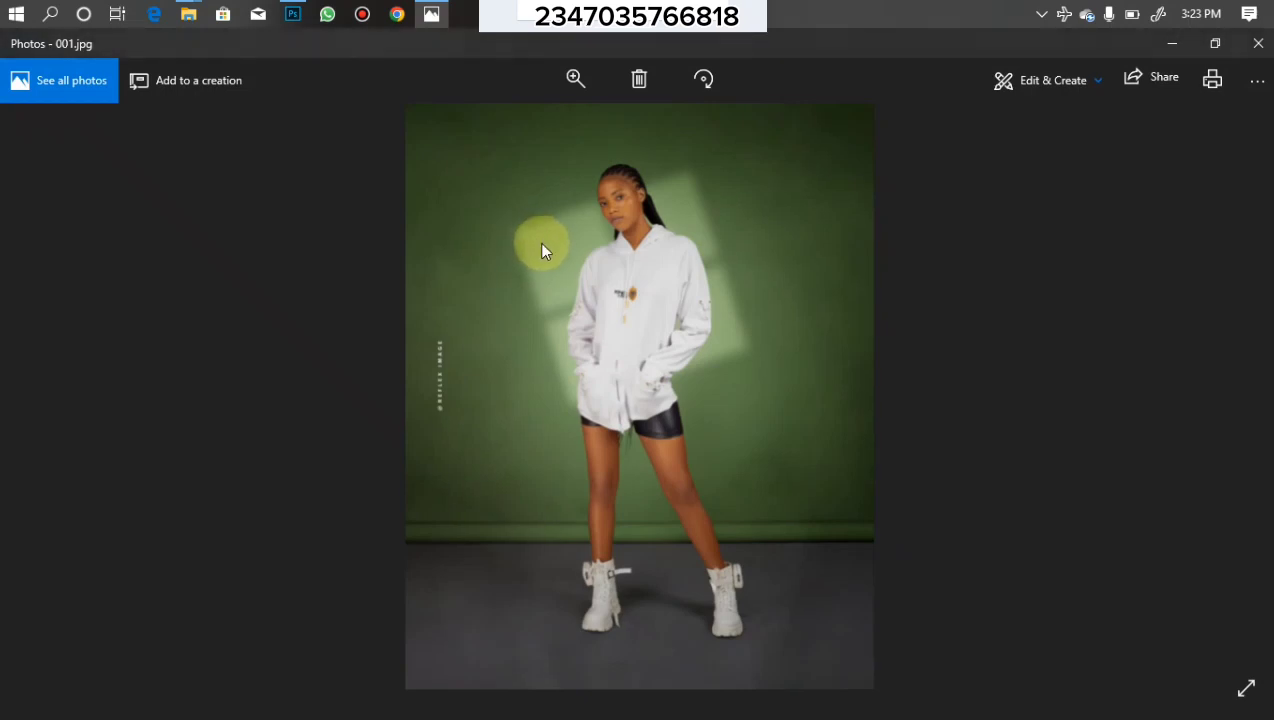
key("Right")
key("Right")
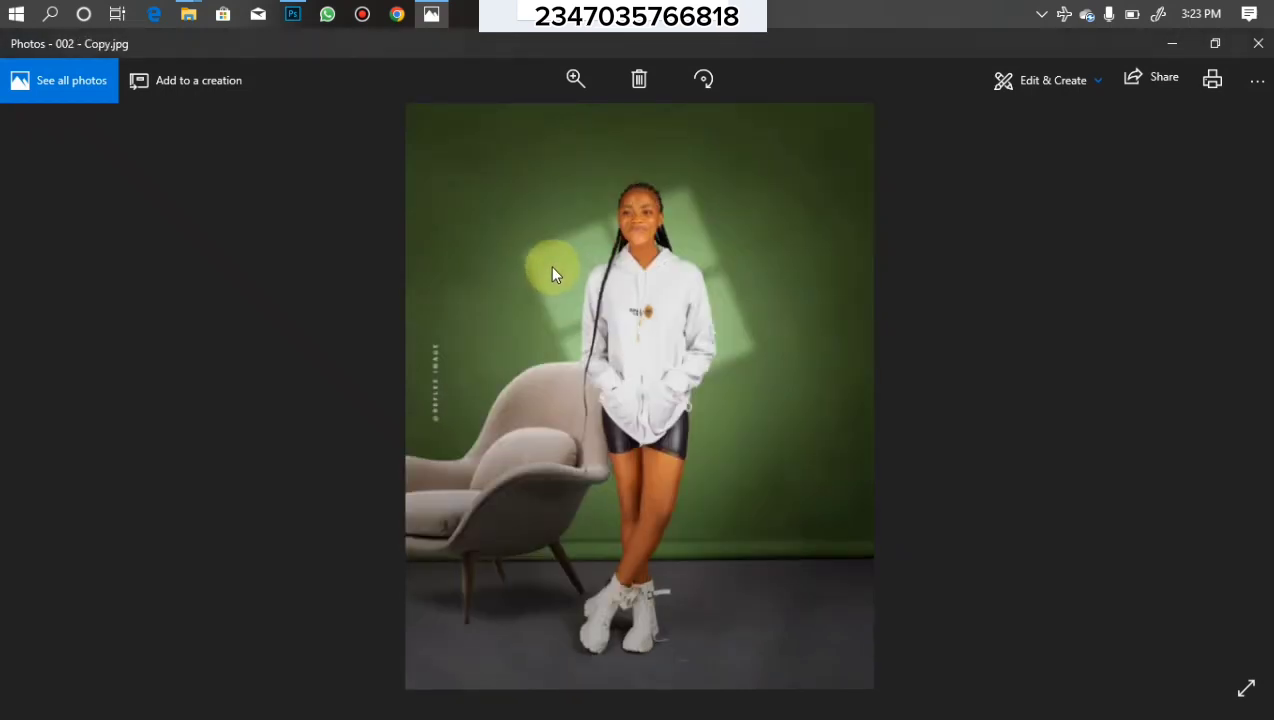
key("Right")
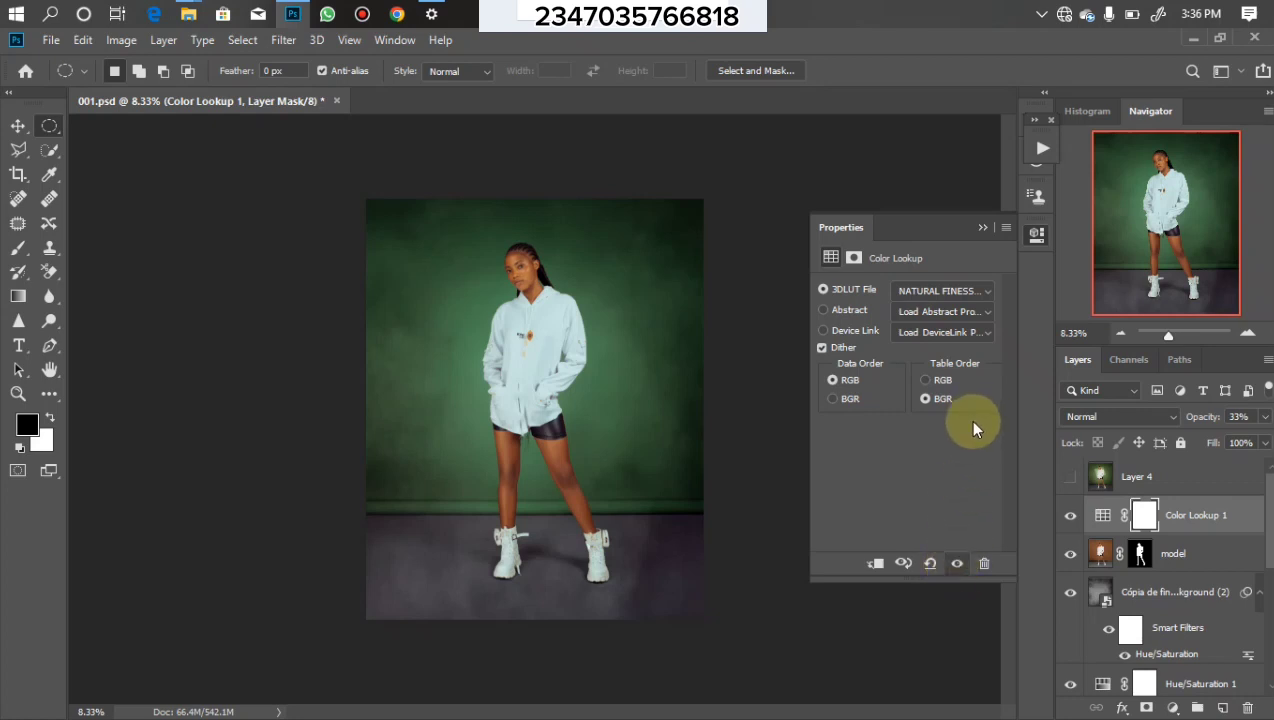
Place the dr window image from the Downloads folder directly above the texture layer, beneath the model layer
left_click(1166, 594)
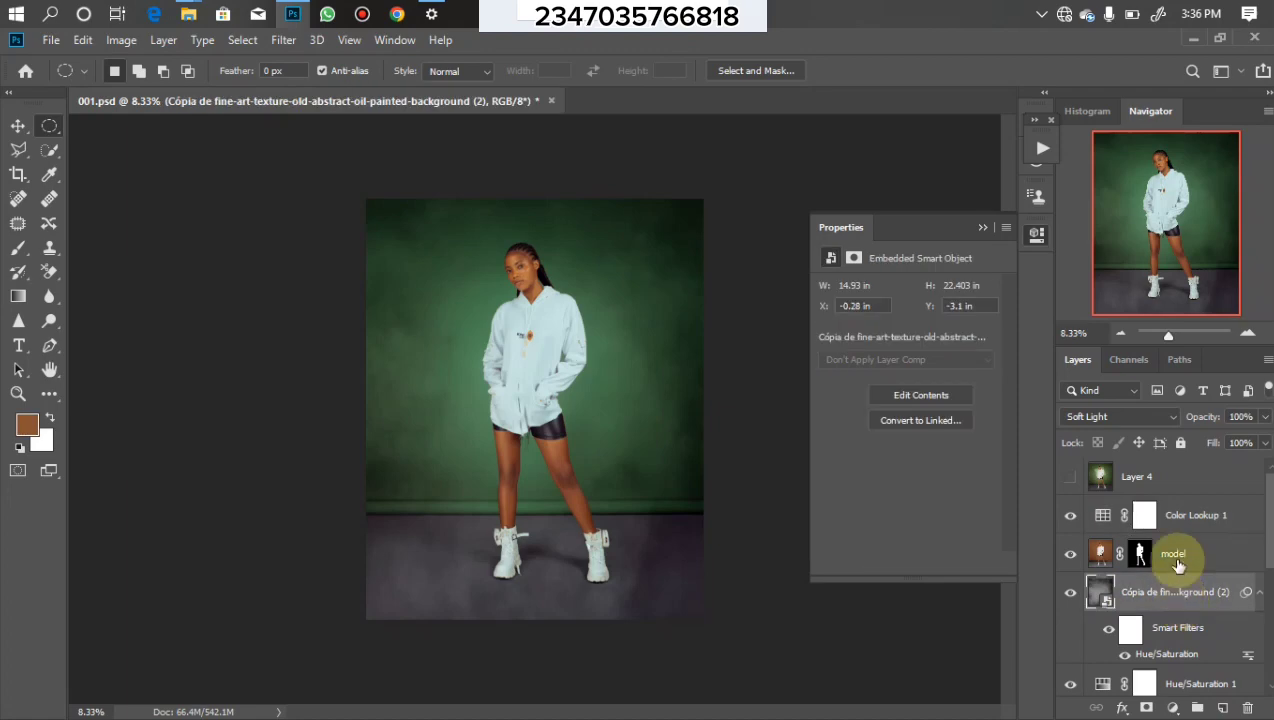
mouse_move(188, 14)
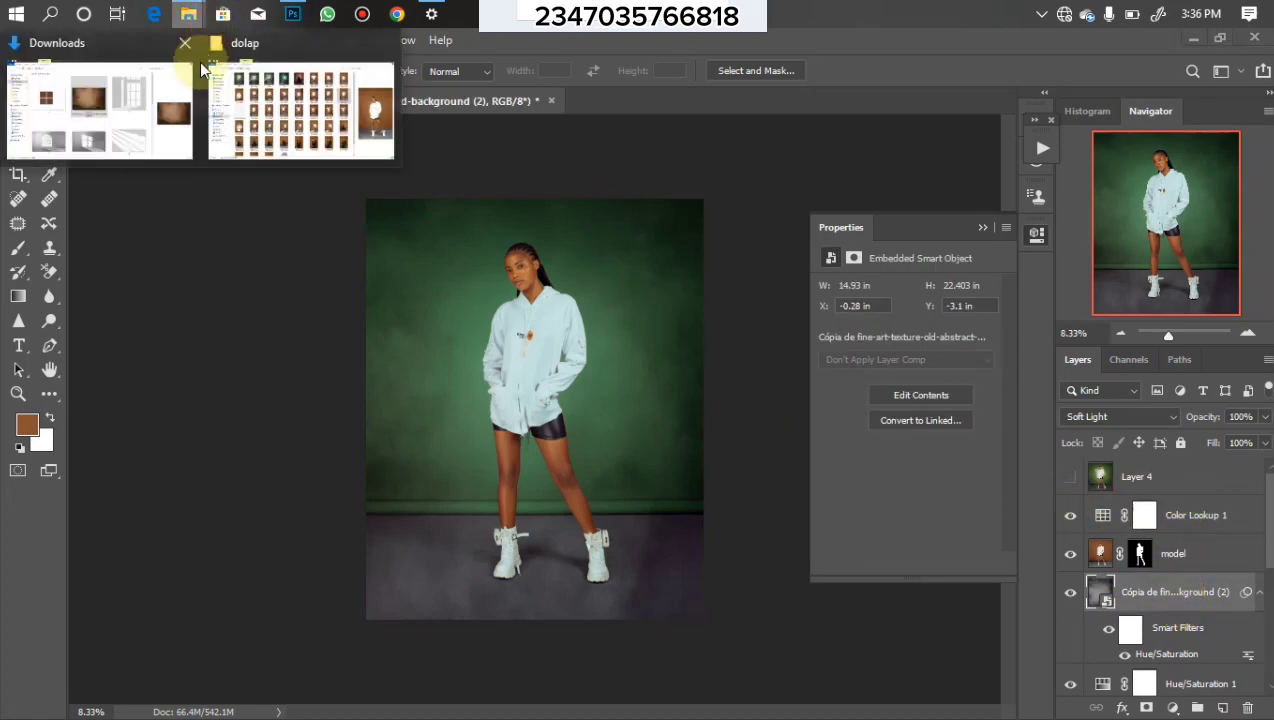
left_click(99, 120)
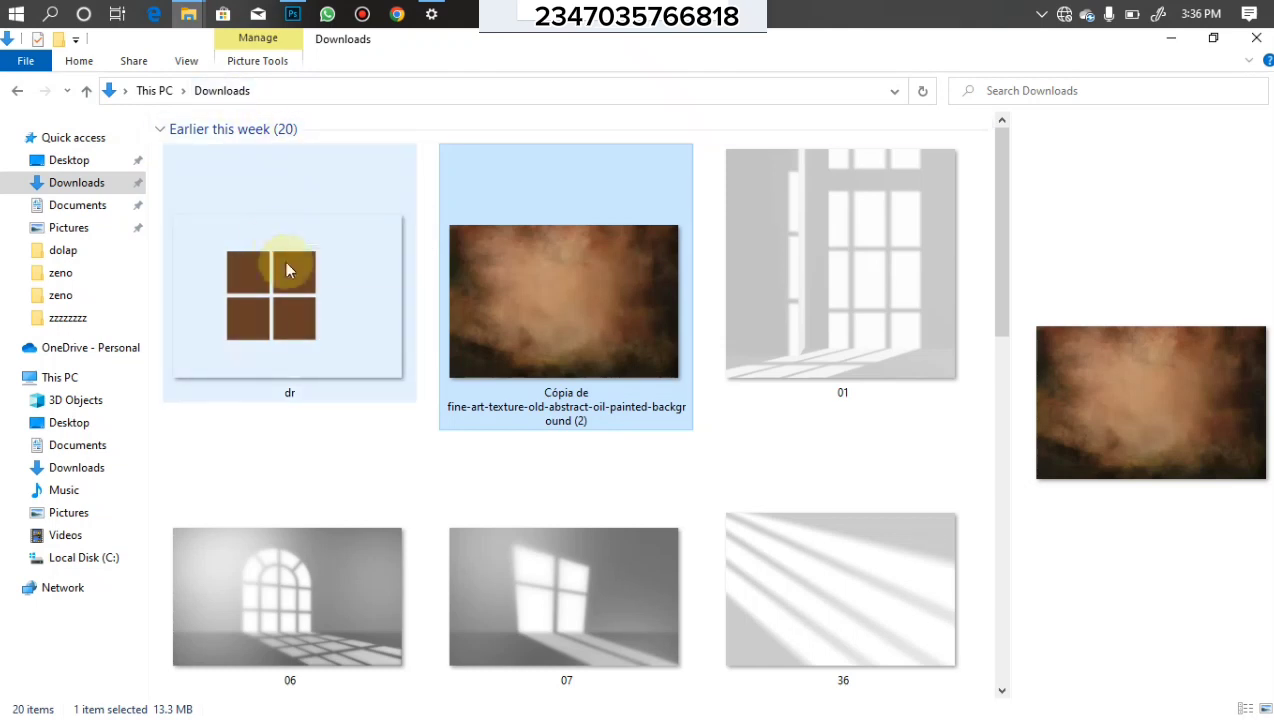
left_click_drag(273, 266, 495, 300)
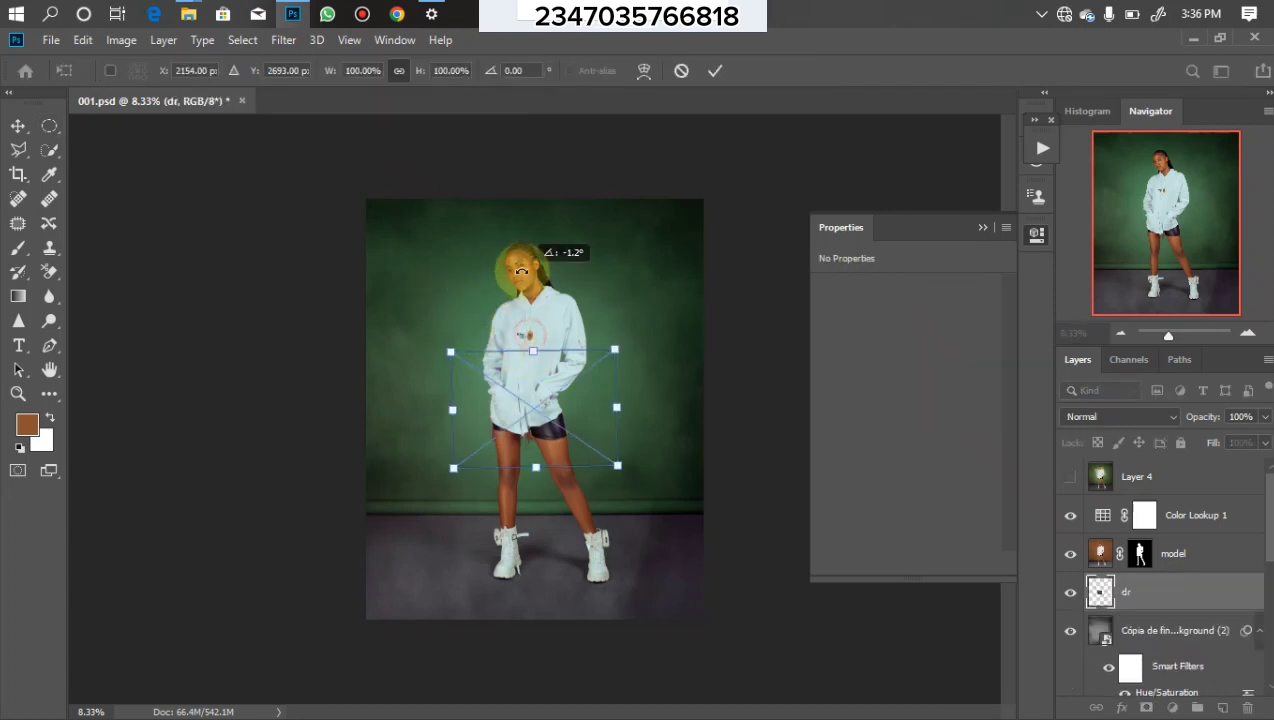
Scale the placed window shape to about 209%, rotate it about -10°, and position it behind the model's upper body
left_click_drag(532, 350, 535, 235)
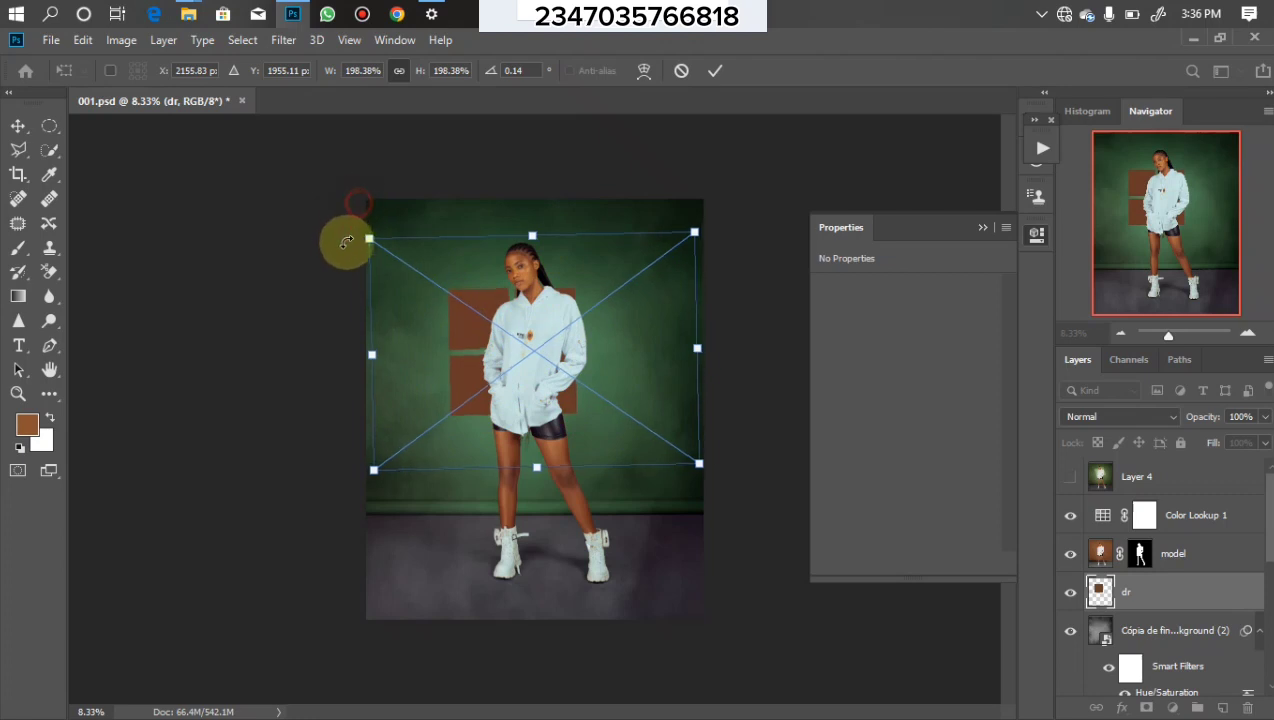
left_click_drag(347, 233, 329, 267)
left_click_drag(463, 353, 493, 335)
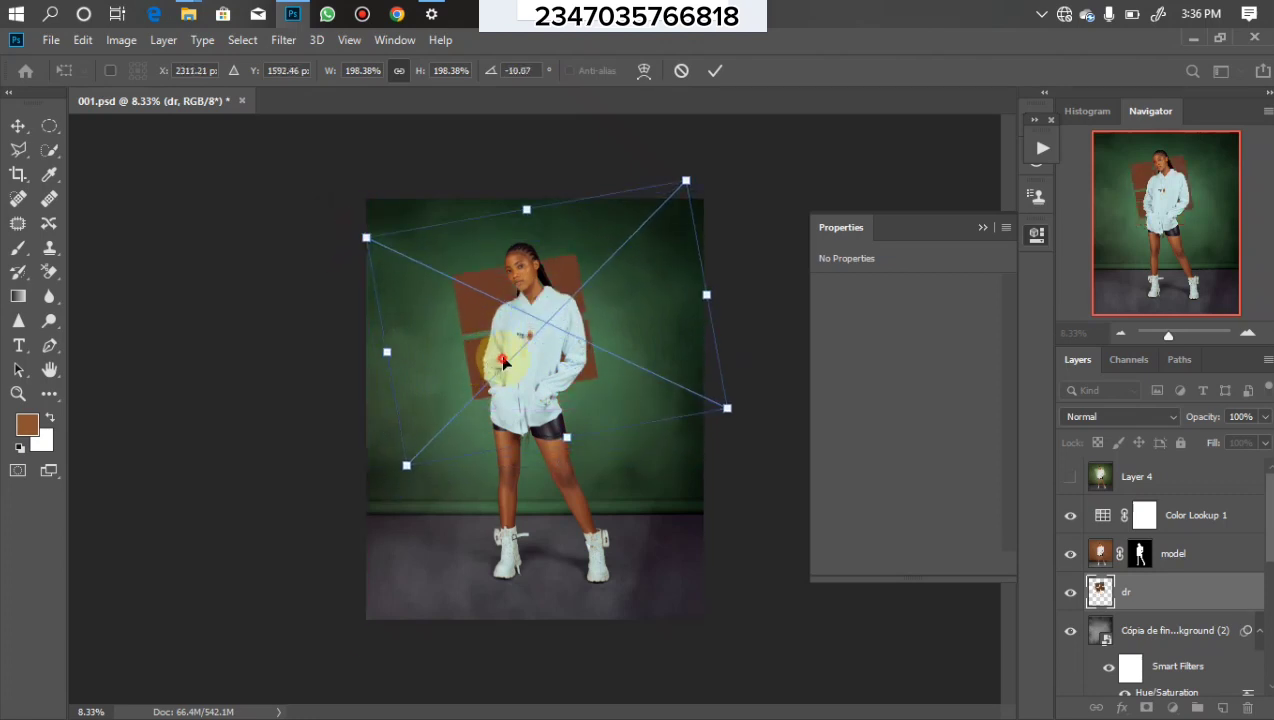
left_click_drag(725, 407, 742, 416)
left_click_drag(555, 364, 536, 351)
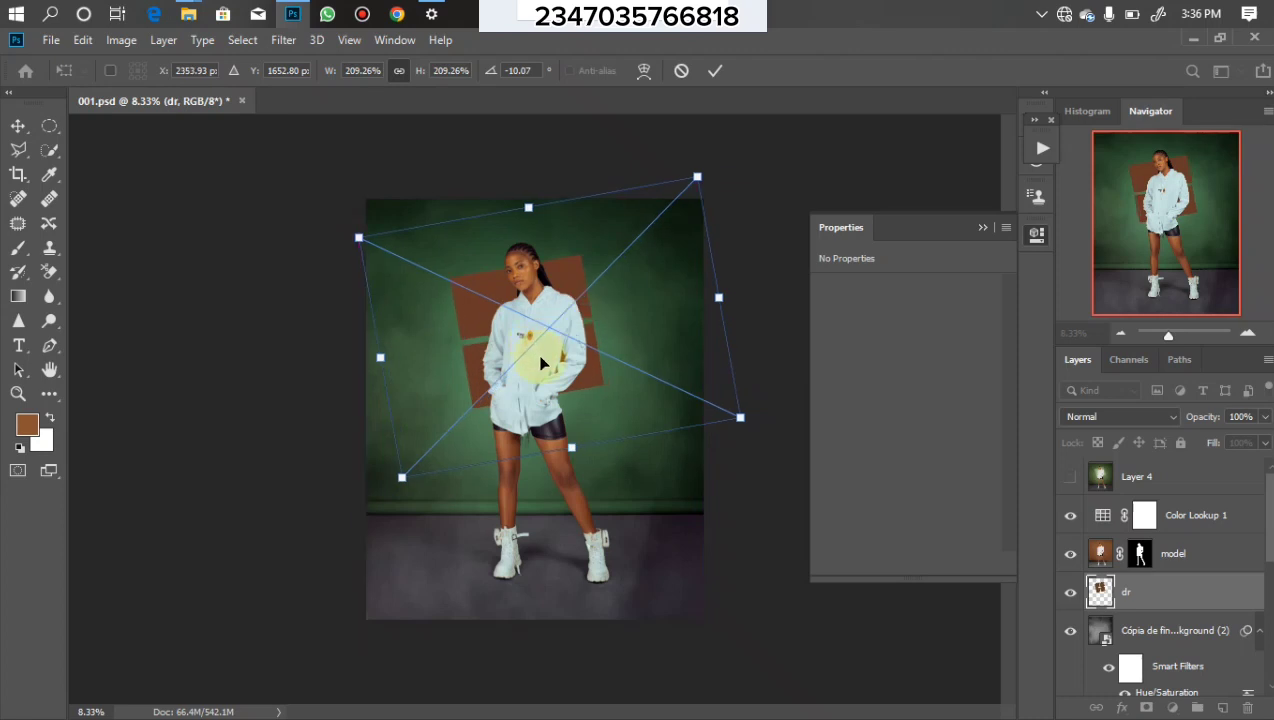
key("m")
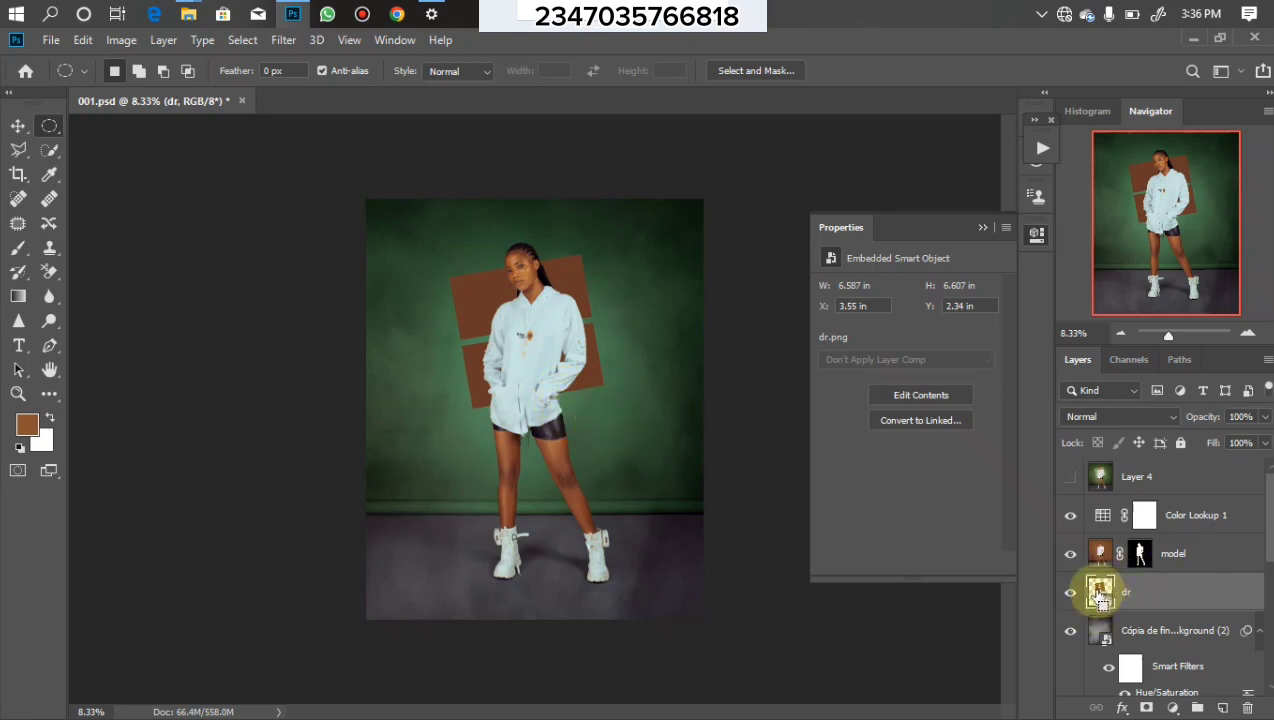
Load the dr layer's window shape as a selection, hide that layer, and add a Curves adjustment masked to the selection
left_click(1101, 593, "ctrl")
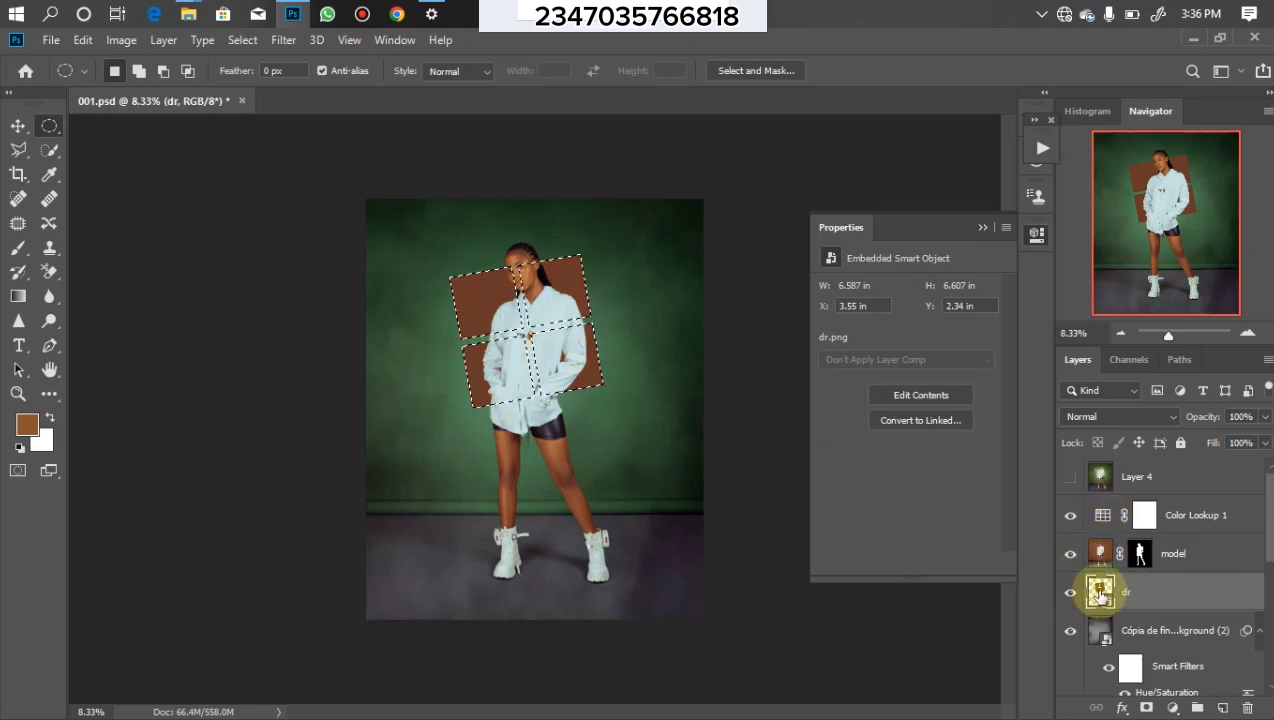
left_click(1070, 594)
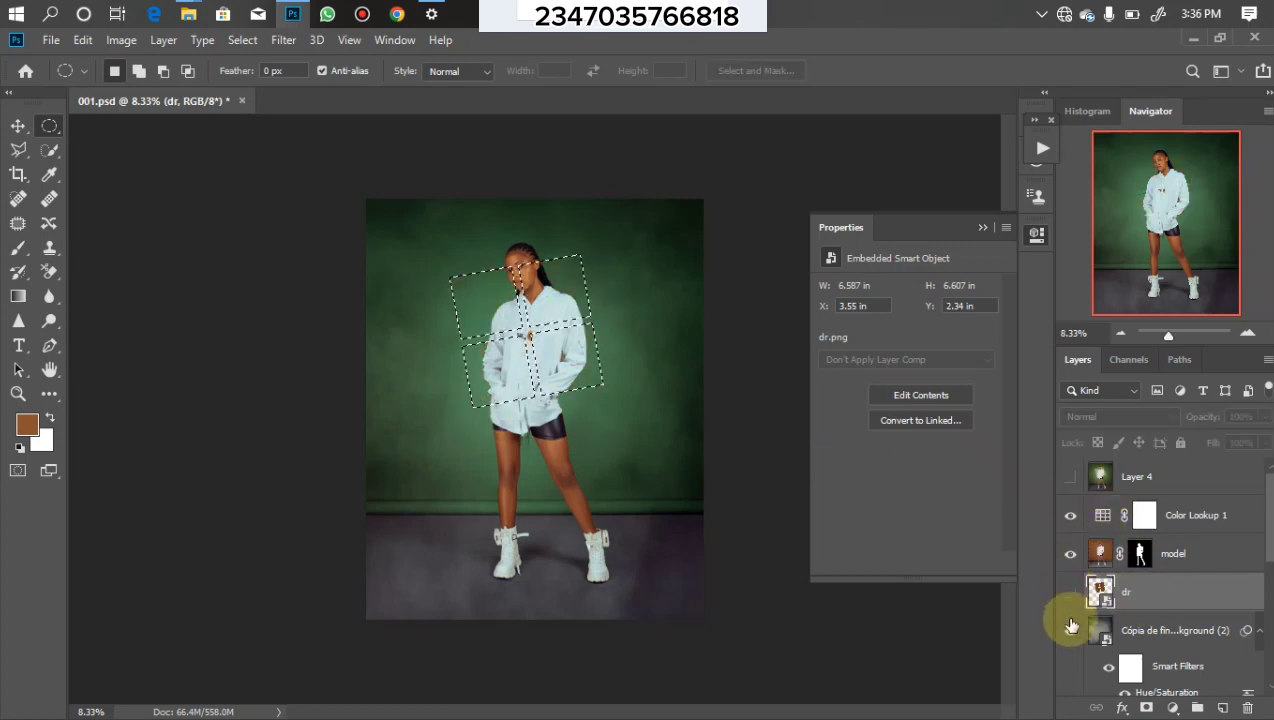
left_click(1172, 707)
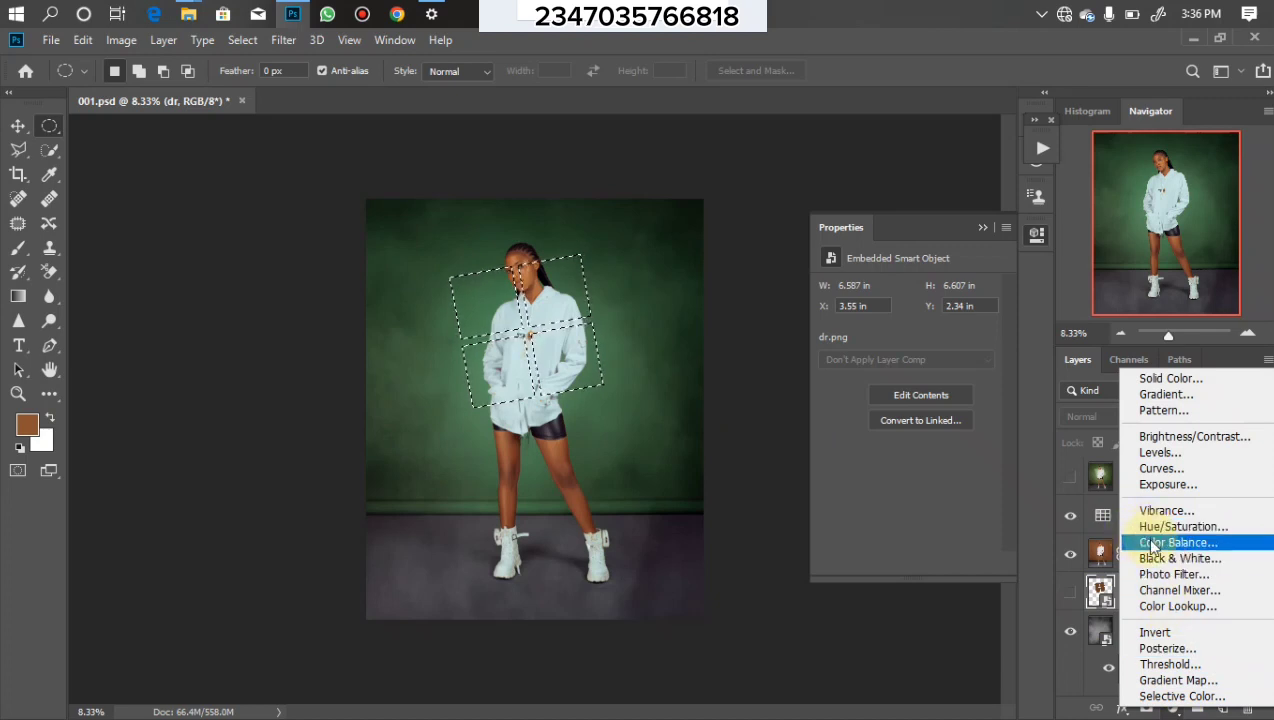
left_click(1160, 468)
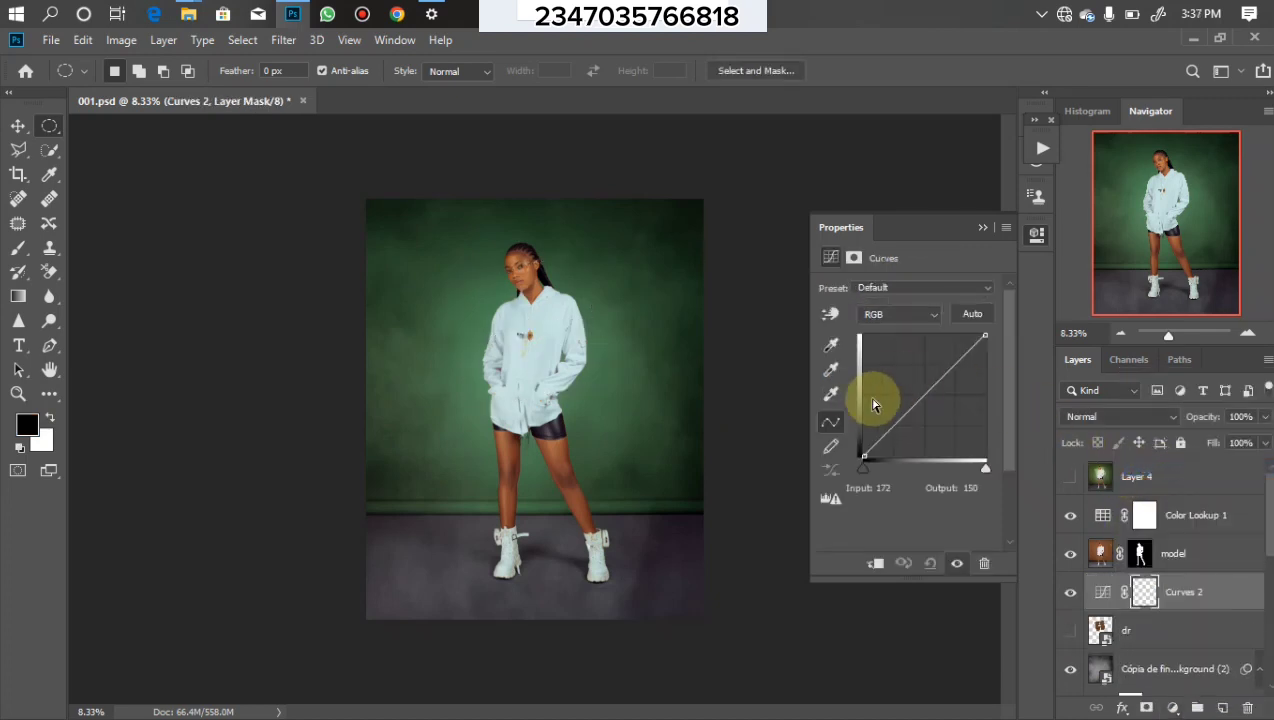
Brighten the window shape by raising the RGB curve at input 106, and feather the Curves 2 mask to 45.8 px
left_click_drag(873, 401, 915, 380)
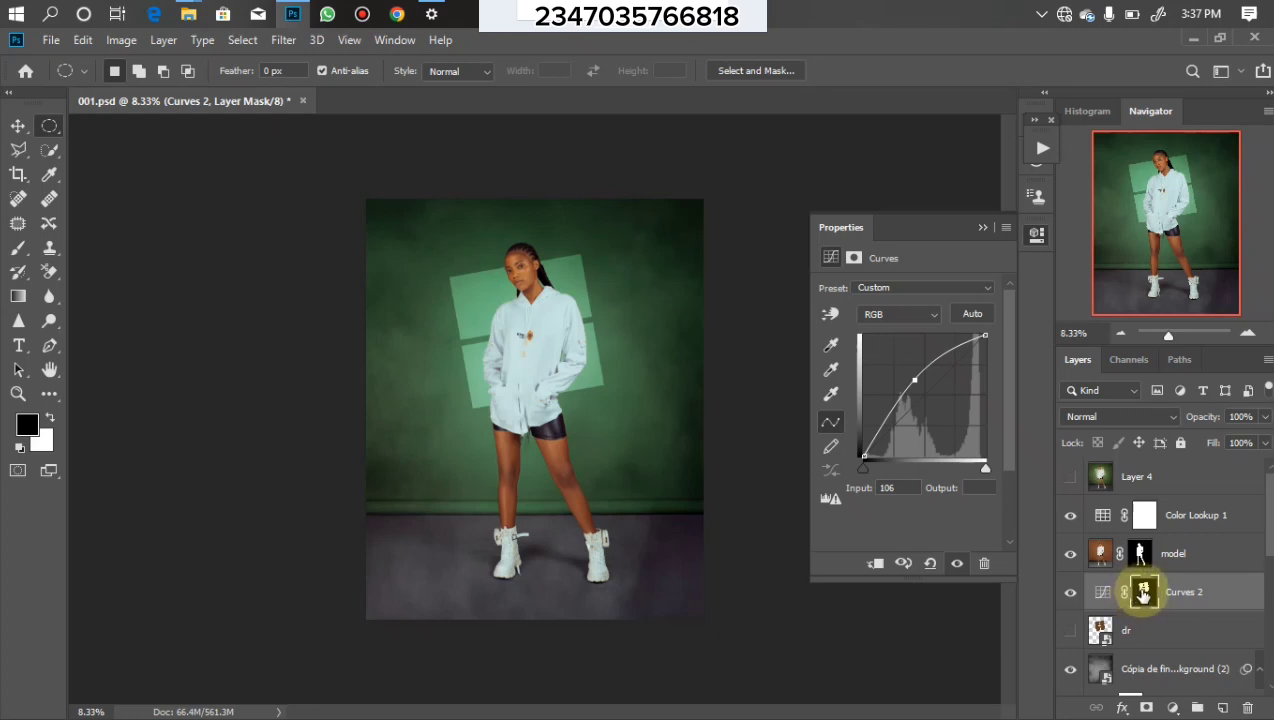
left_click(1141, 593)
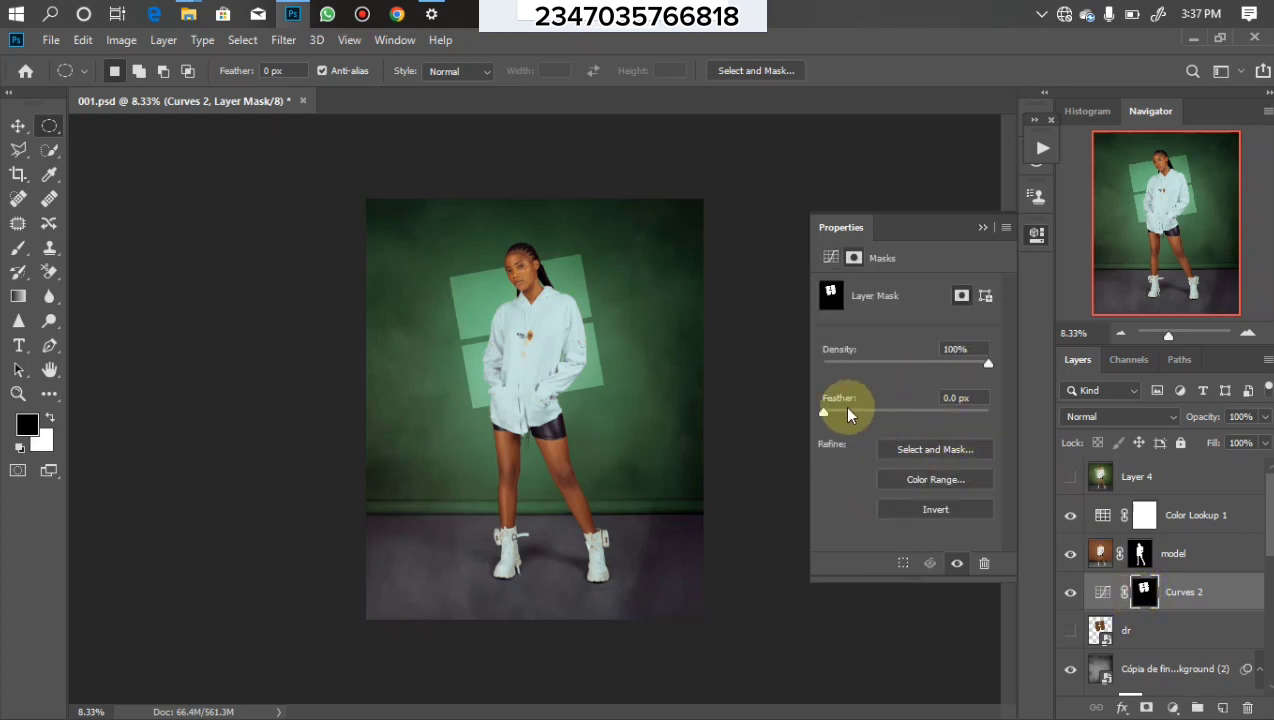
mouse_move(908, 420)
left_mouse_down()
mouse_move(926, 418)
mouse_move(912, 432)
left_mouse_up()
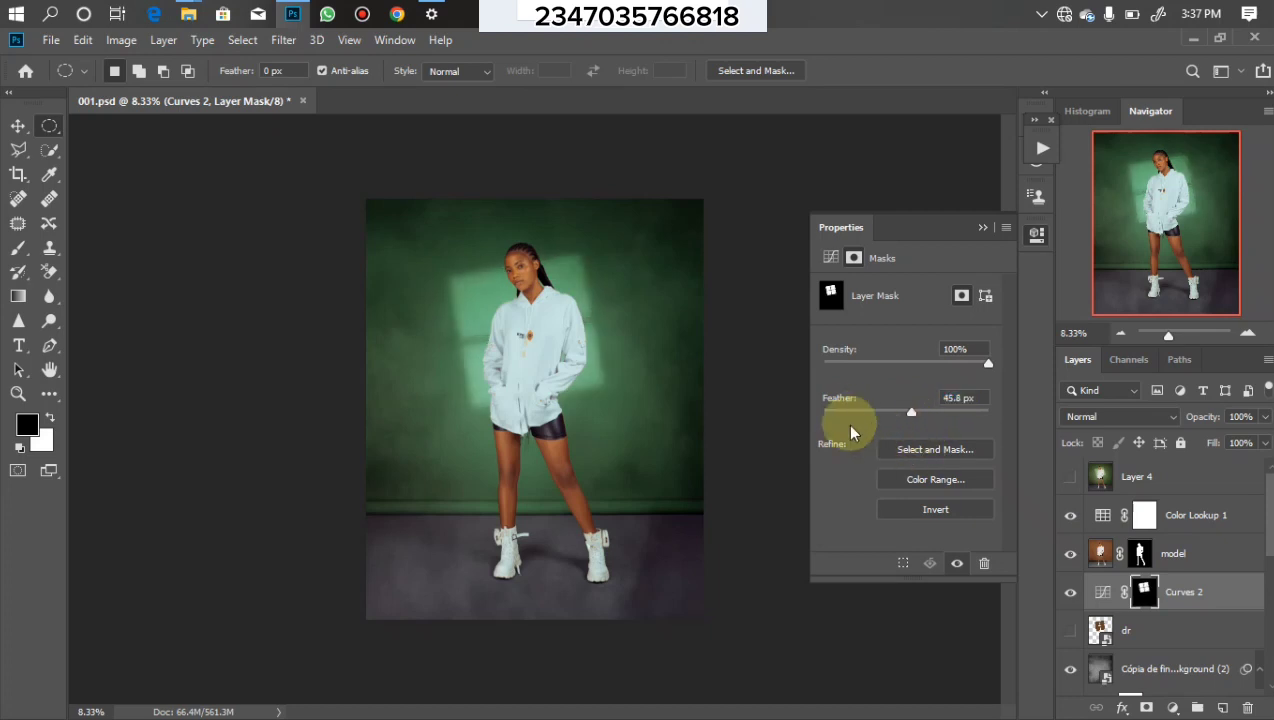